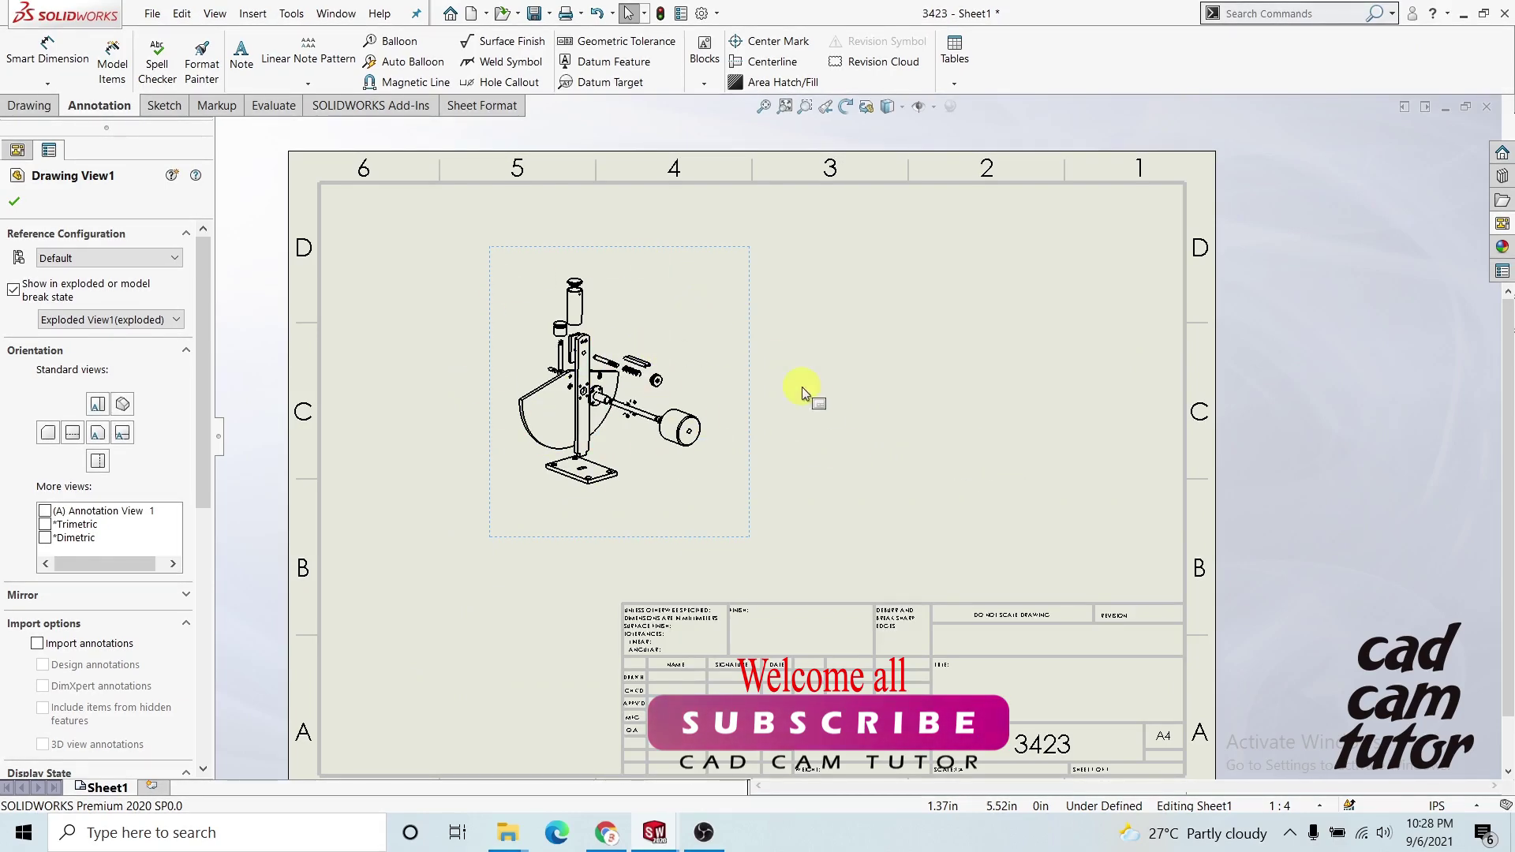
scroll(1049, 413, down, 1)
scroll(864, 458, up, 3)
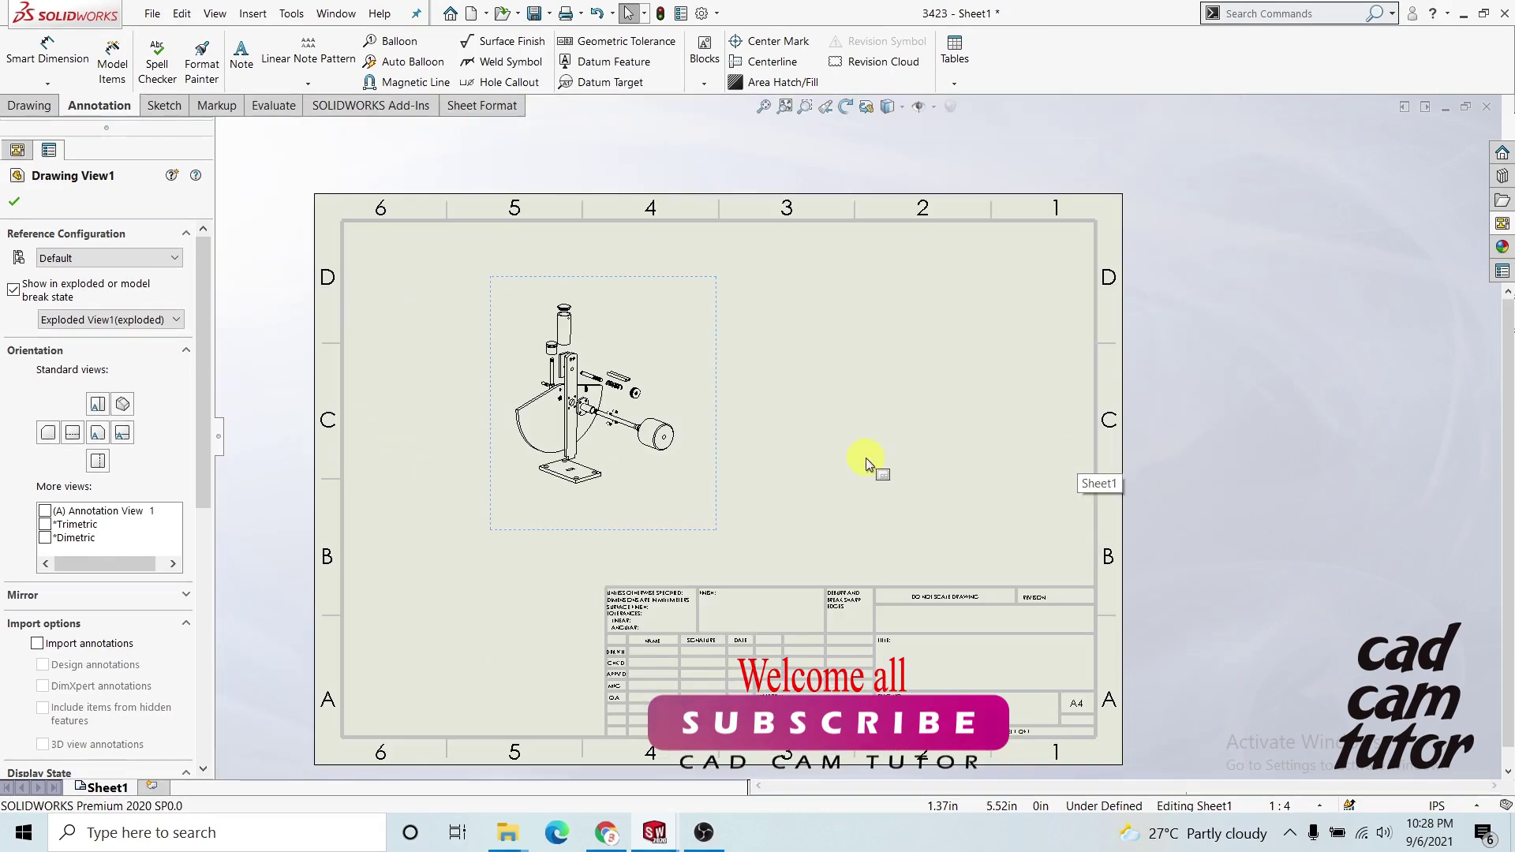
scroll(864, 458, down, 1)
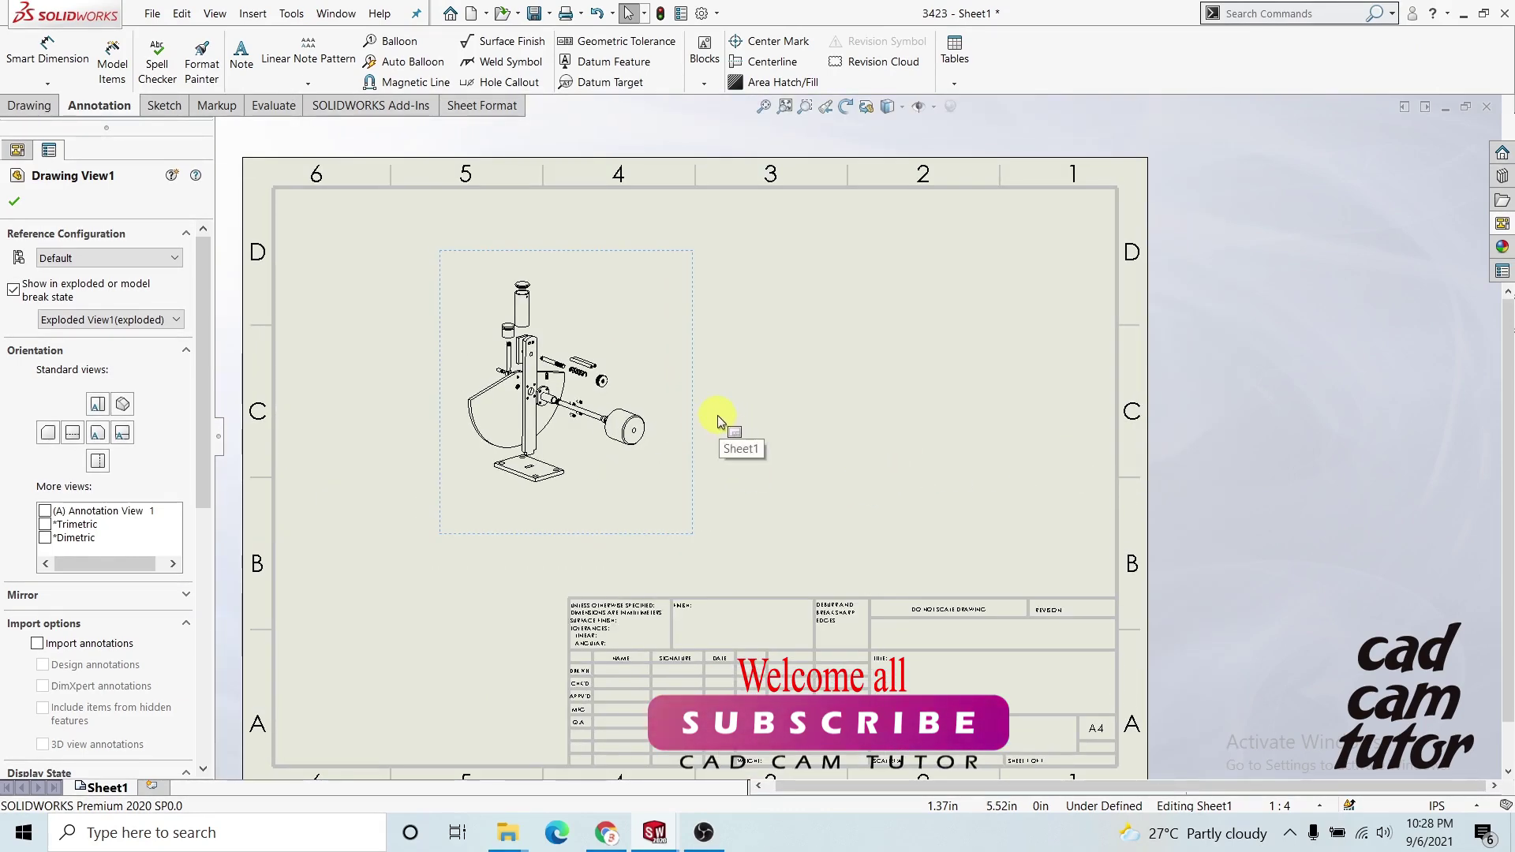
scroll(860, 439, up, 1)
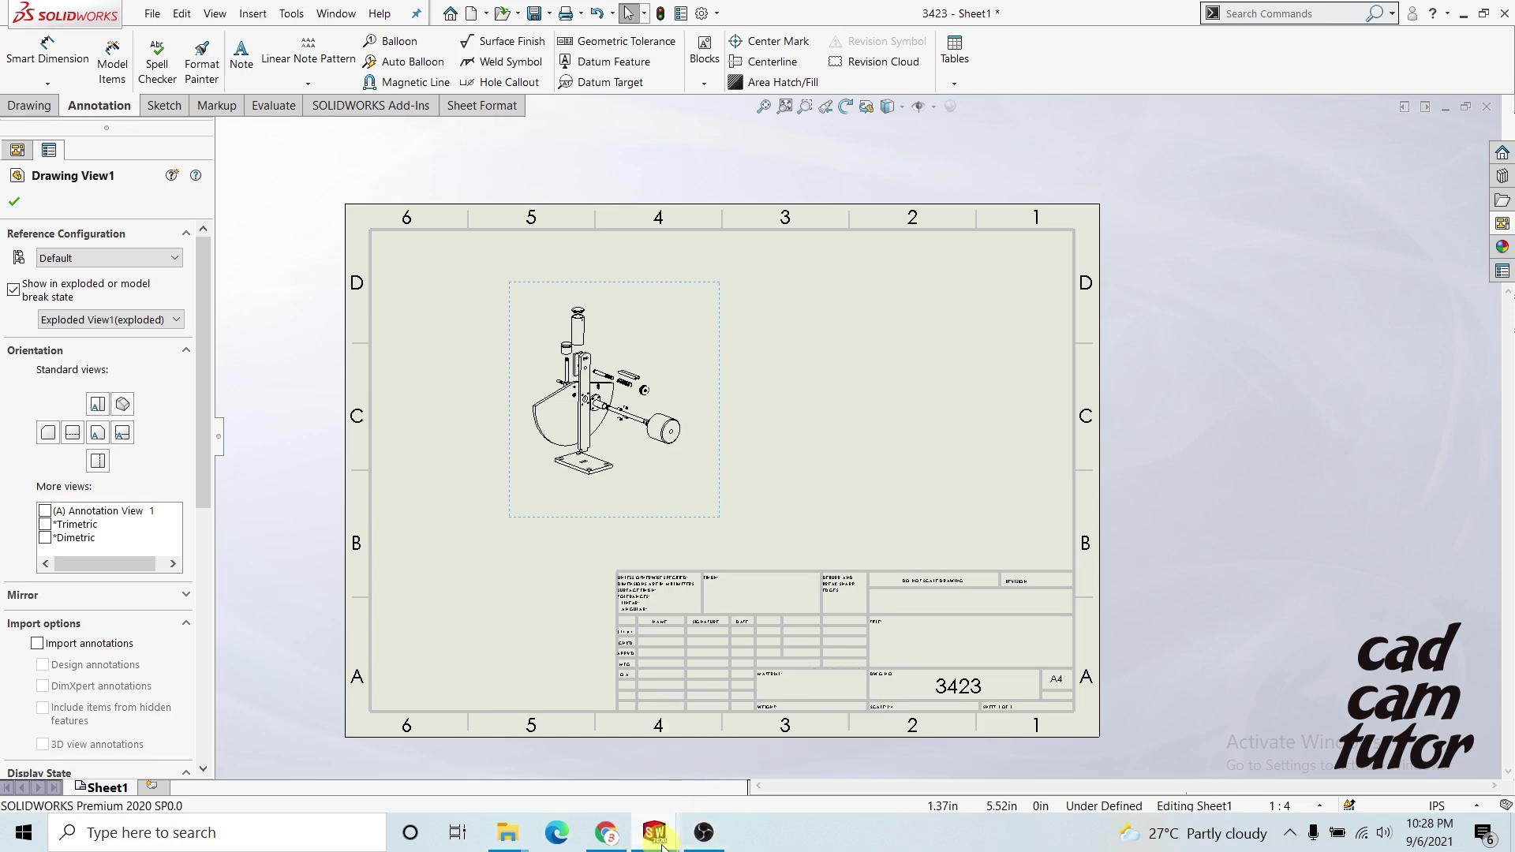
Switch to the 3423 assembly window and reorient the model to a standard view from the view cube.
mouse_move(654, 832)
click(576, 760)
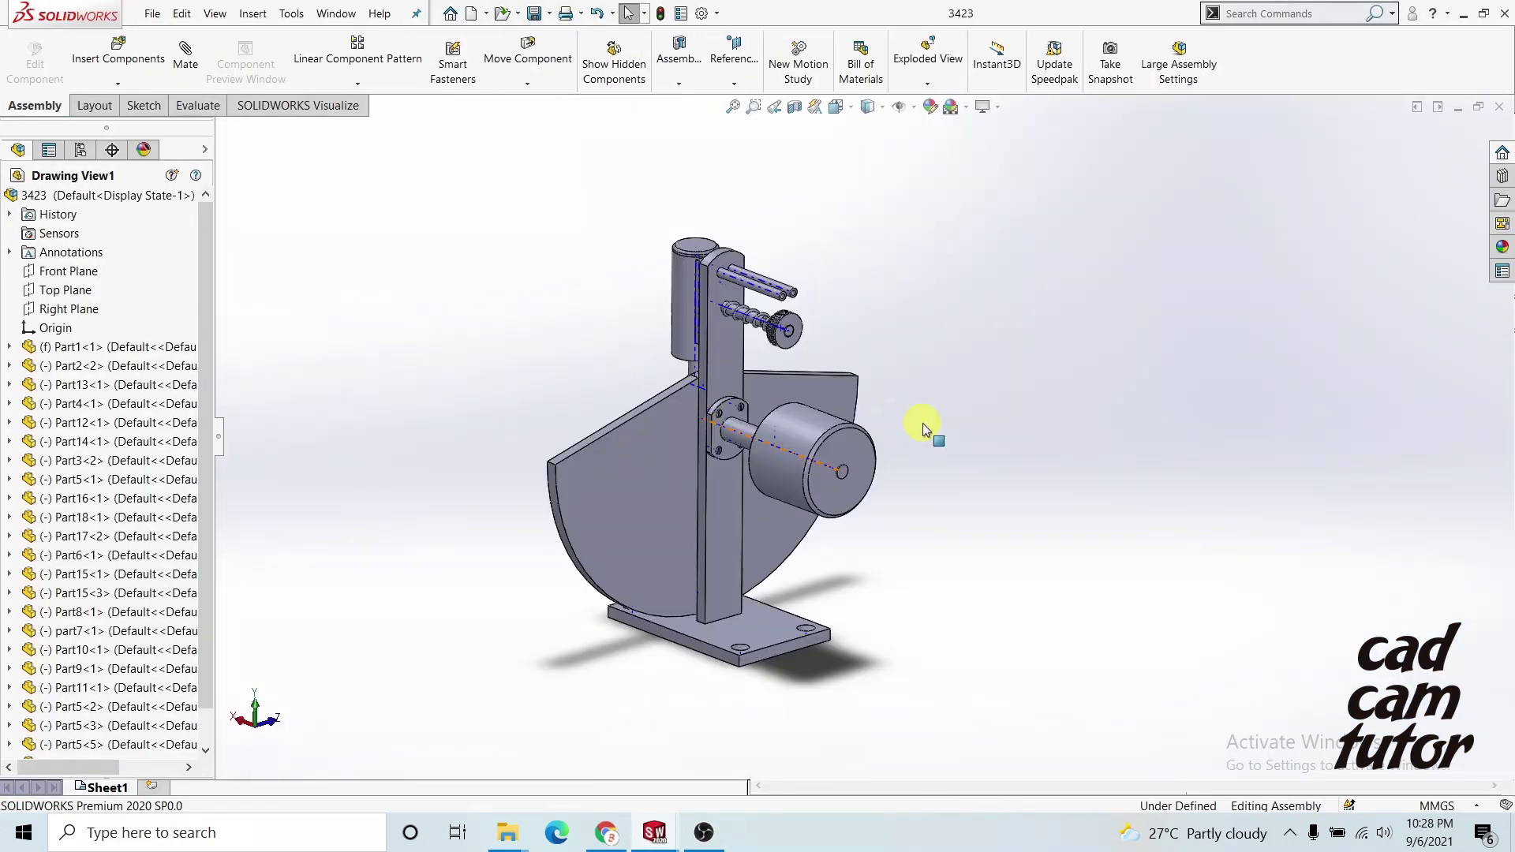
scroll(921, 423, down, 2)
scroll(855, 474, up, 3)
scroll(816, 484, down, 2)
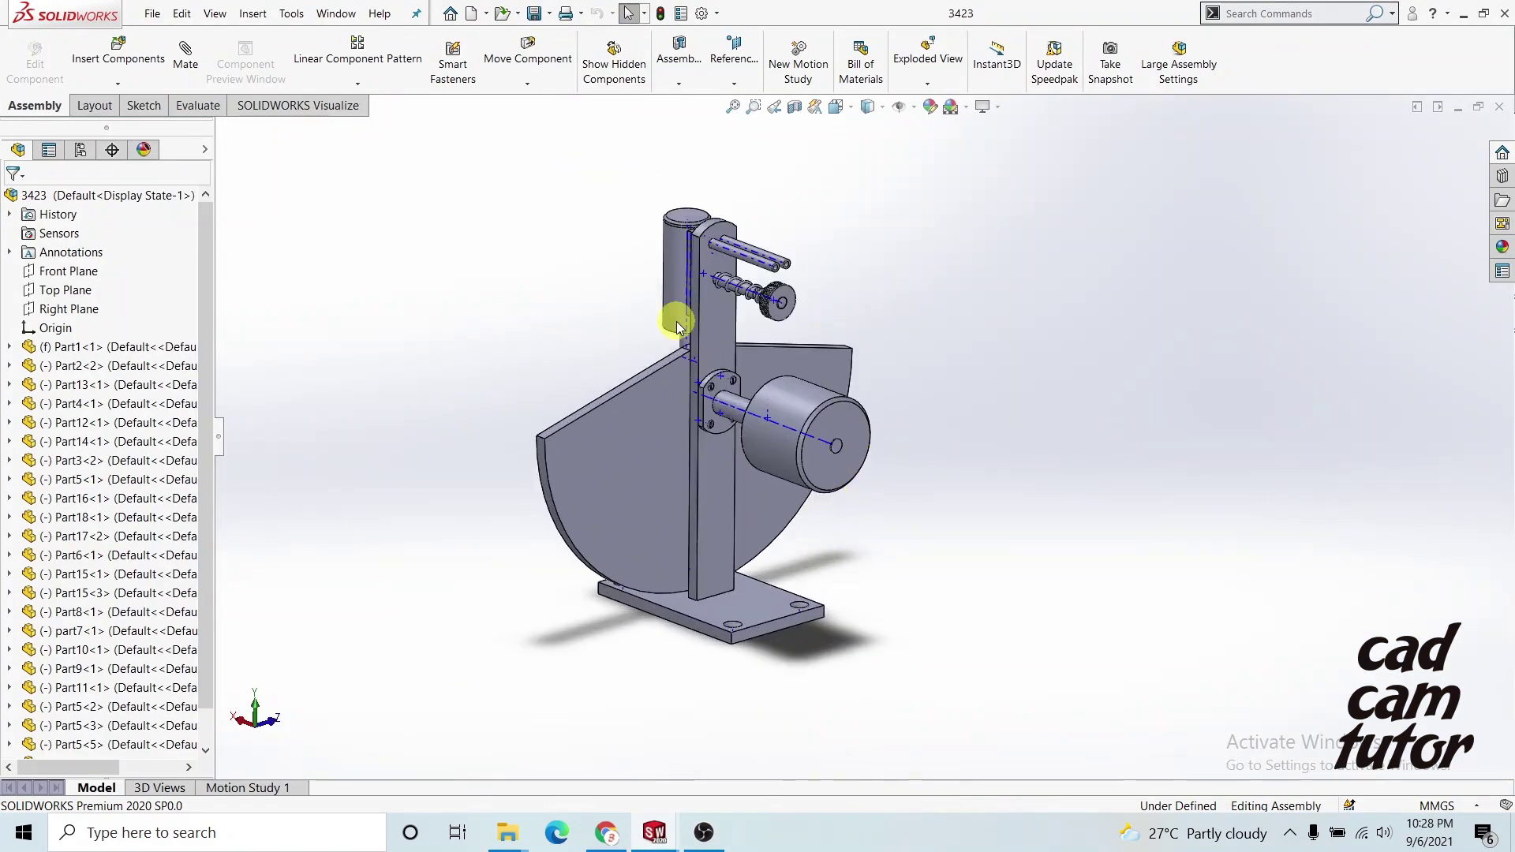
key(space)
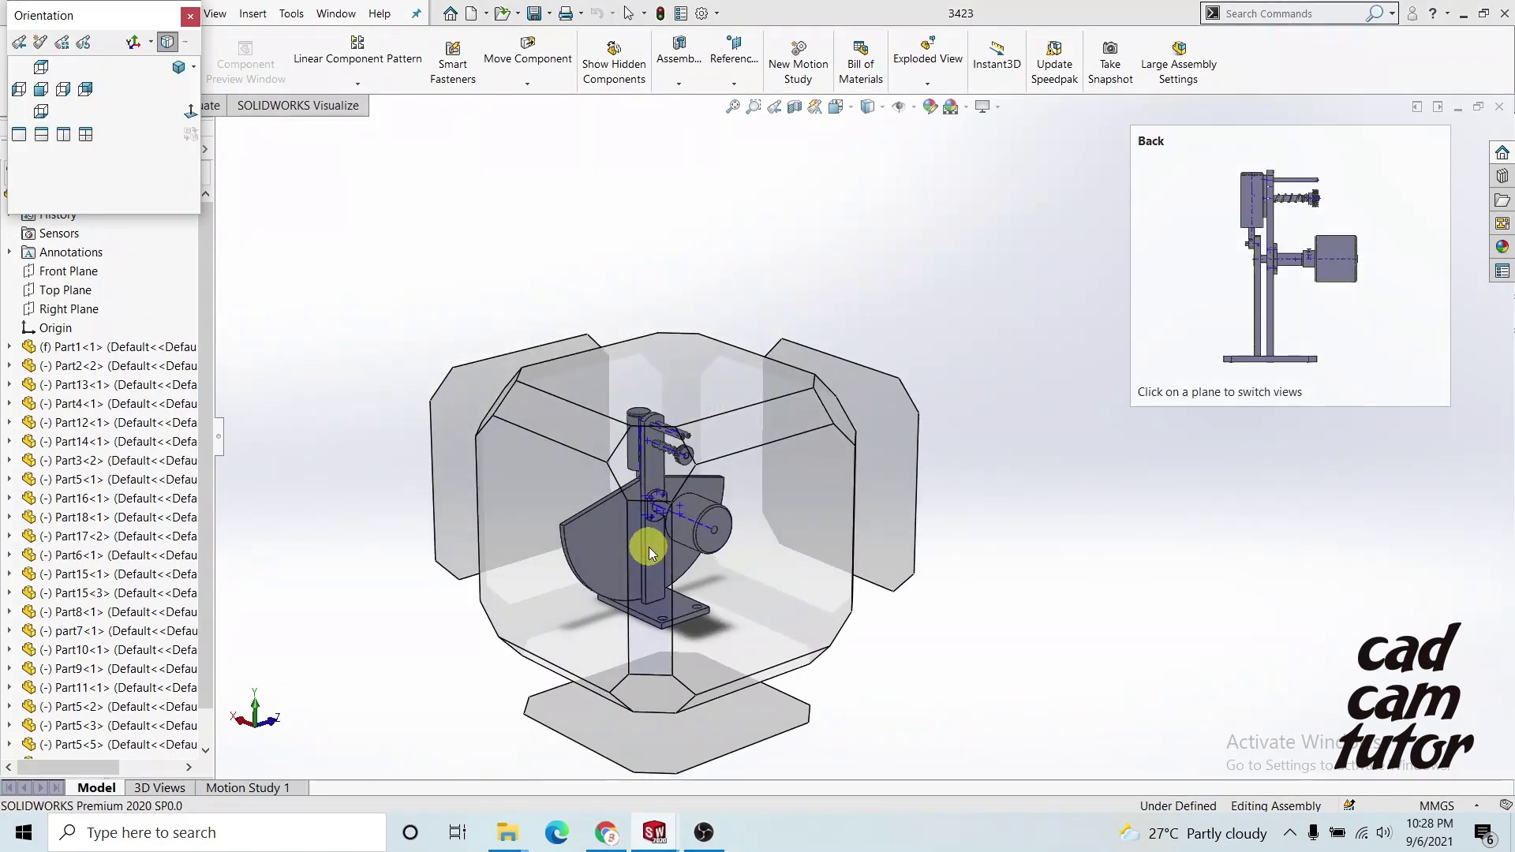
click(649, 547)
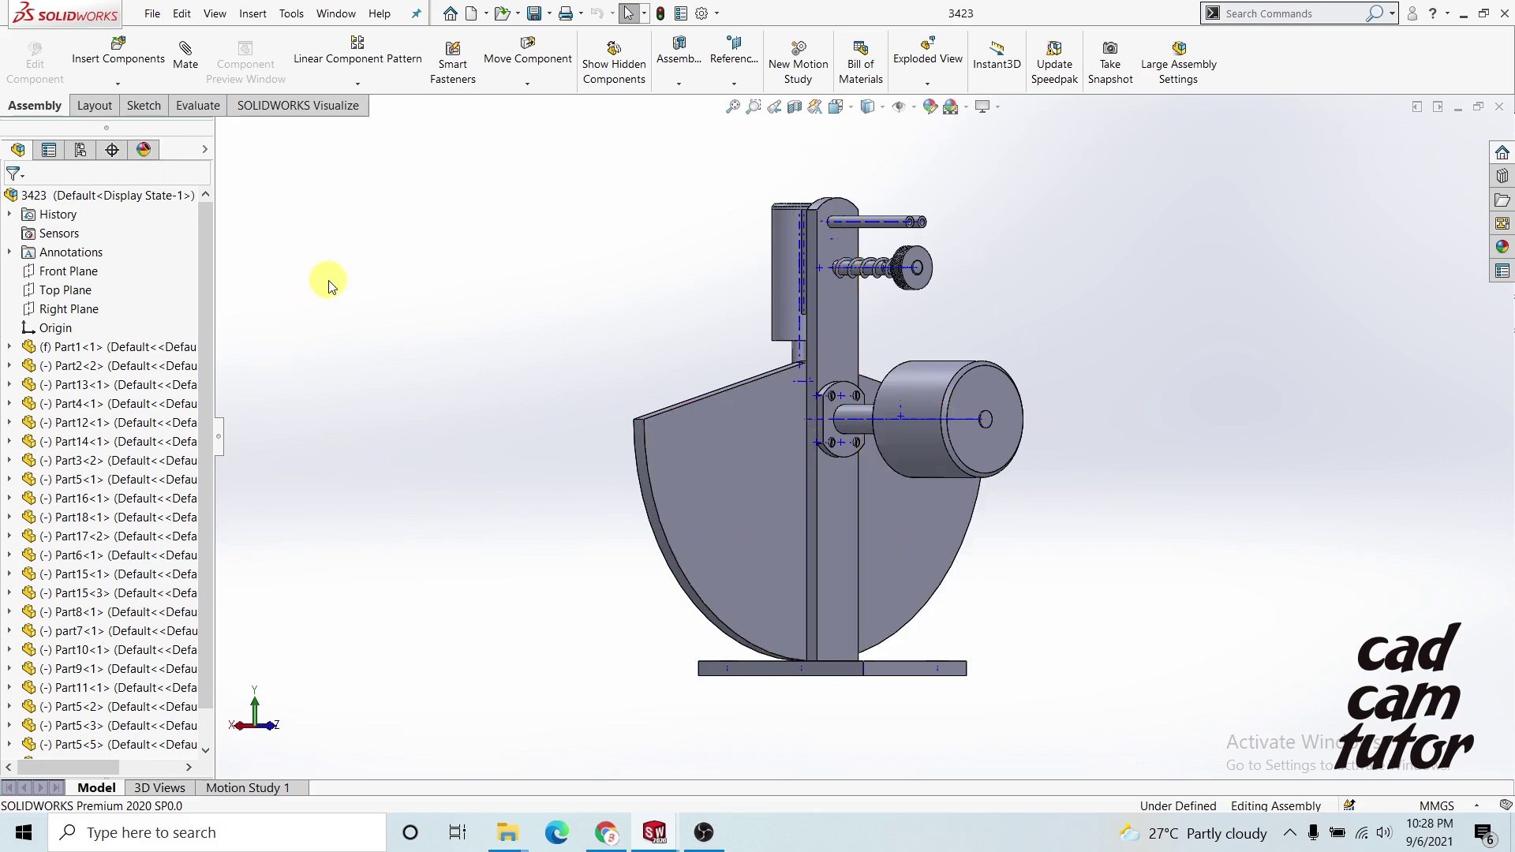
Expand the Default configuration of assembly 3423 and display its Exploded View1.
click(80, 149)
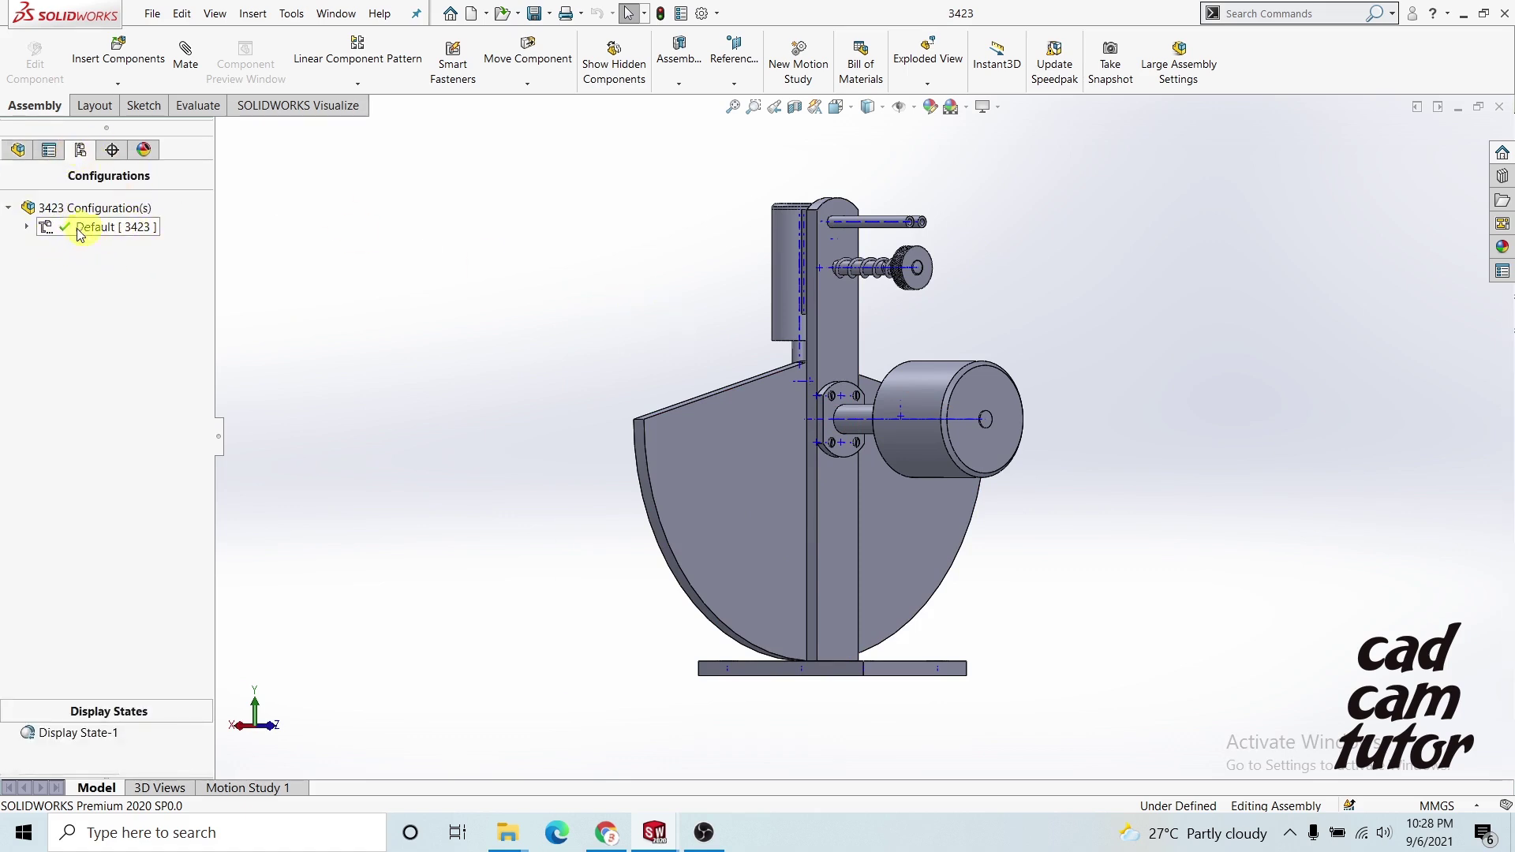
click(93, 209)
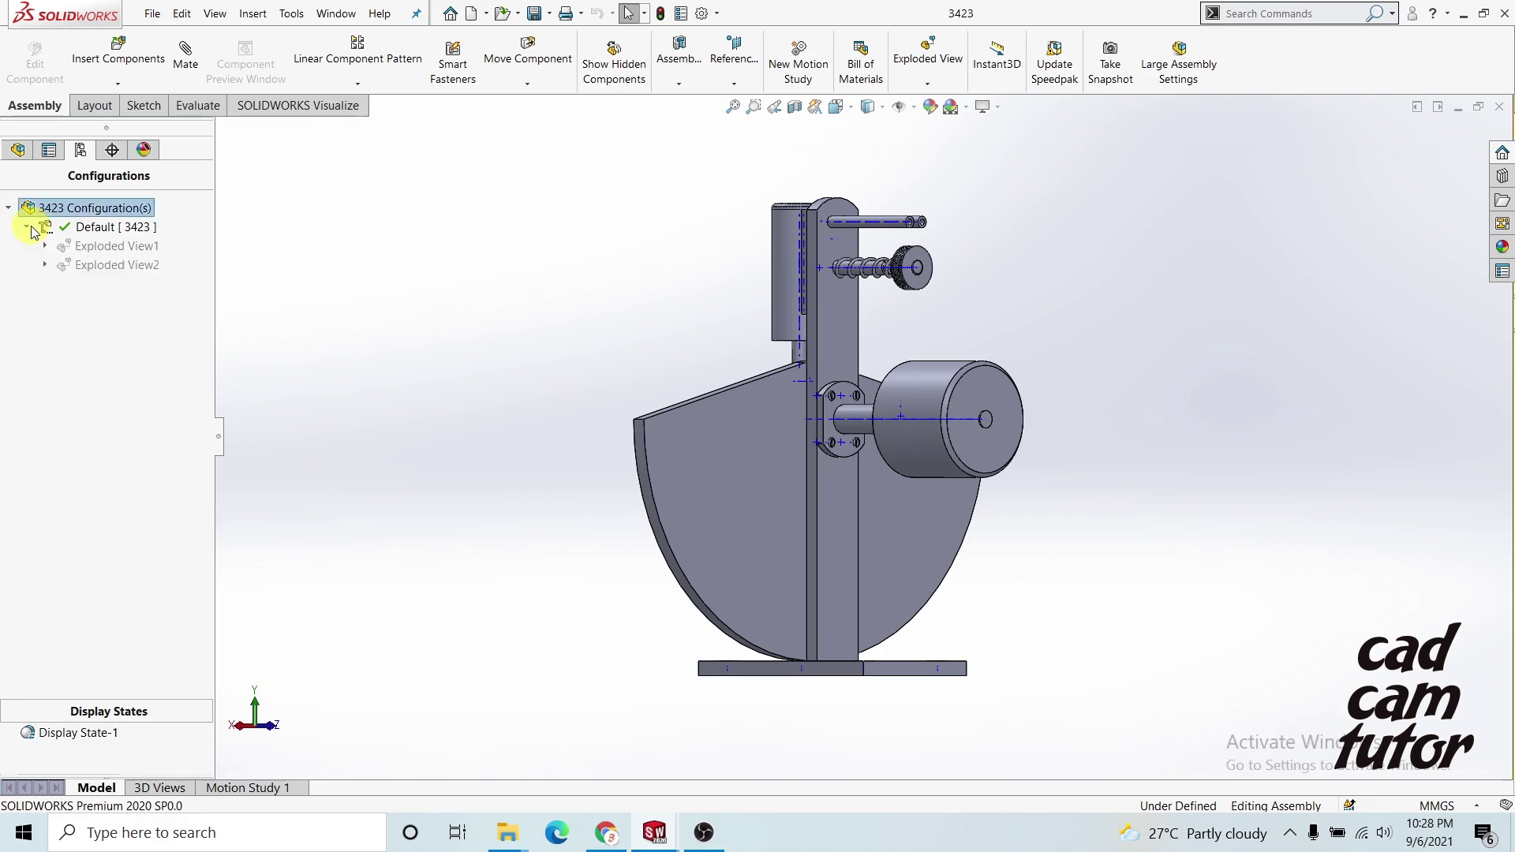
double_click(112, 250)
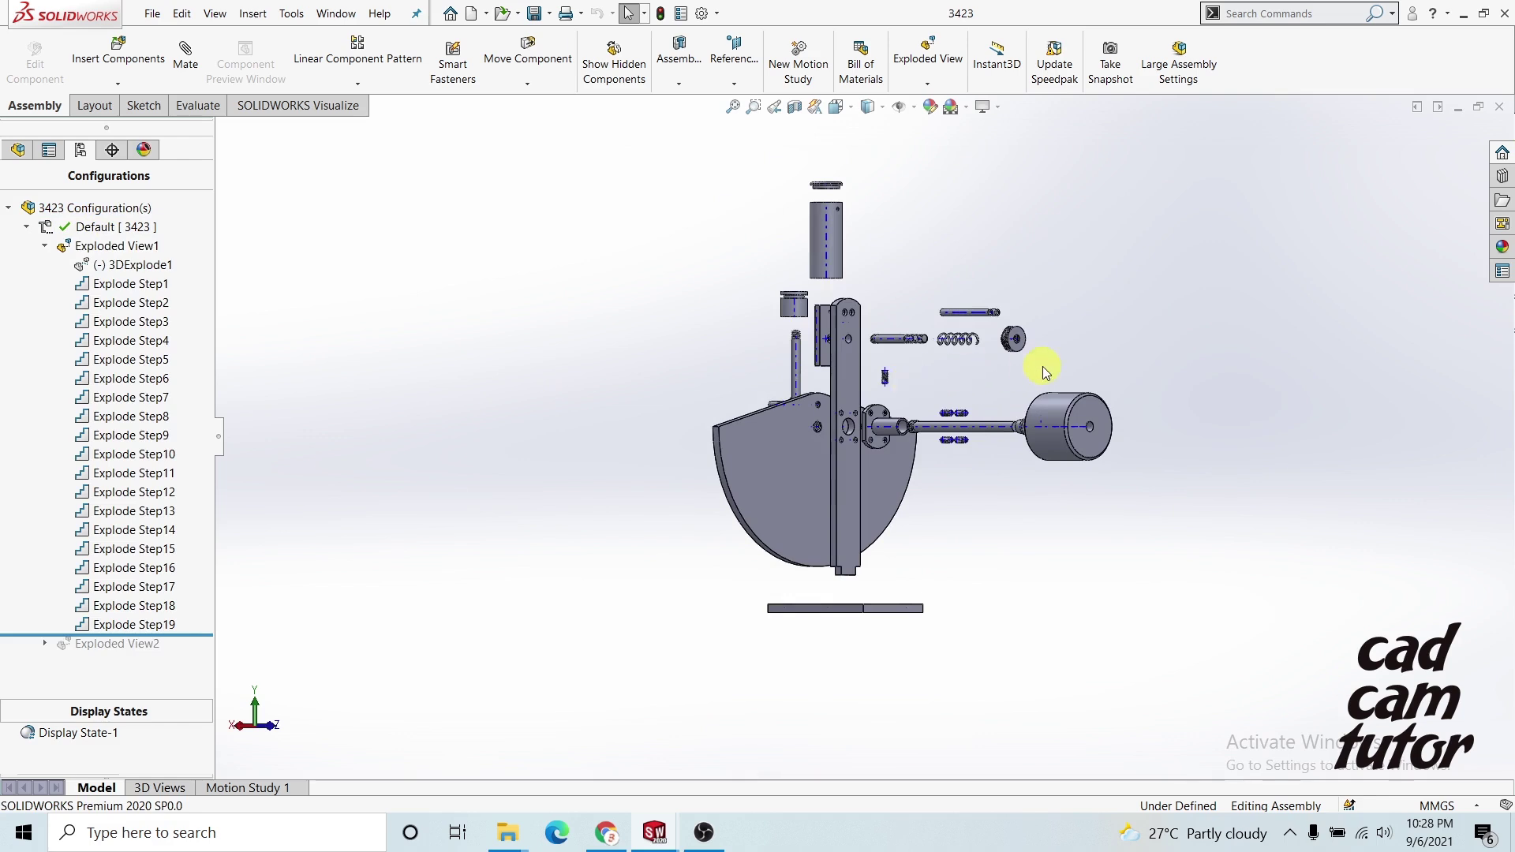
ctrl+middle_drag(1043, 371, 933, 416)
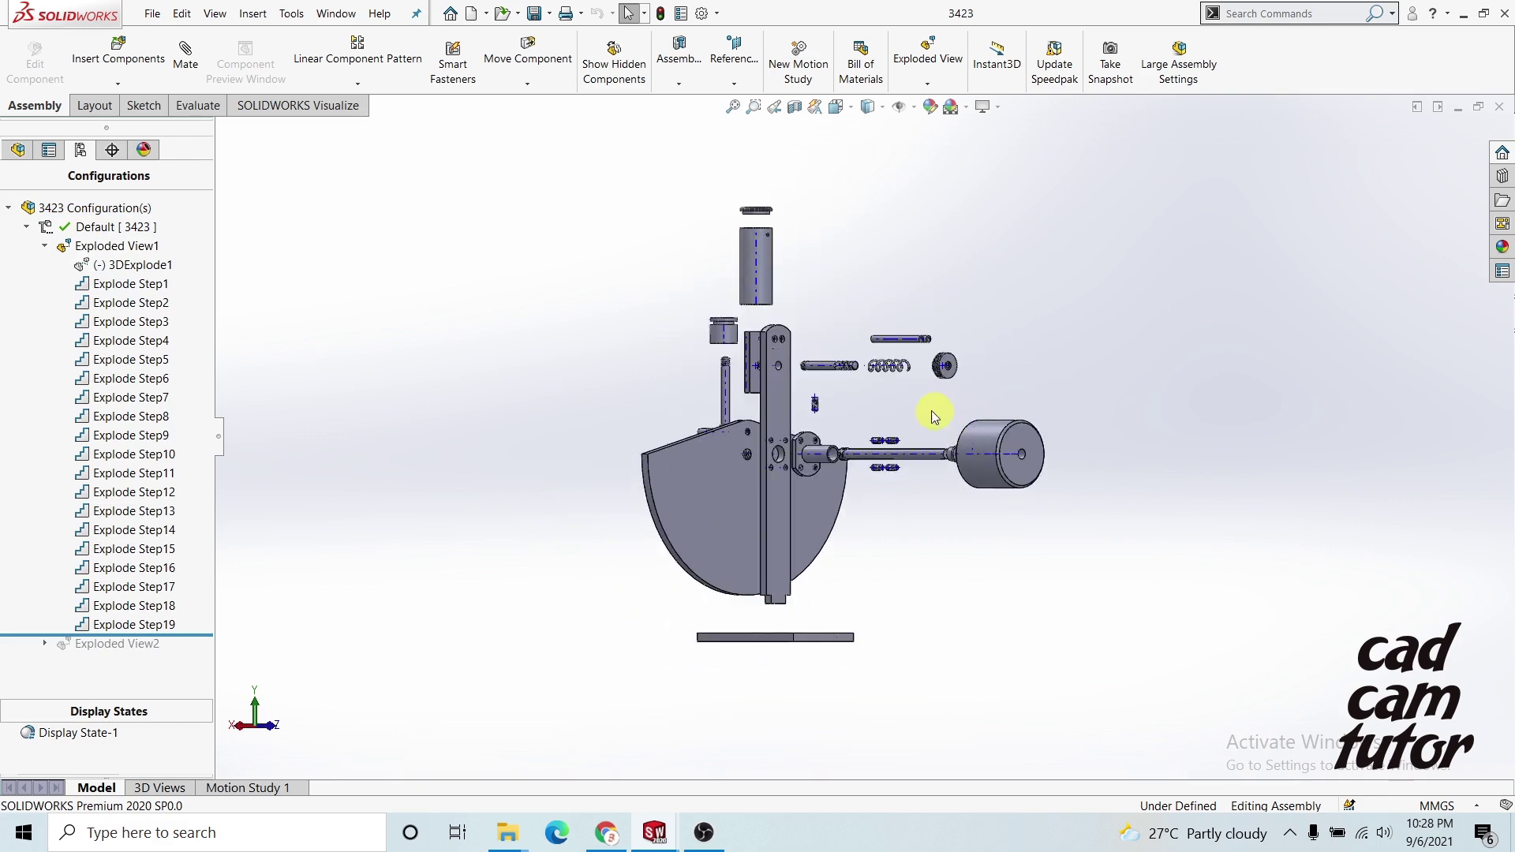
Collapse Exploded View1 and look at the assembled mechanism from an angled viewpoint.
click(26, 228)
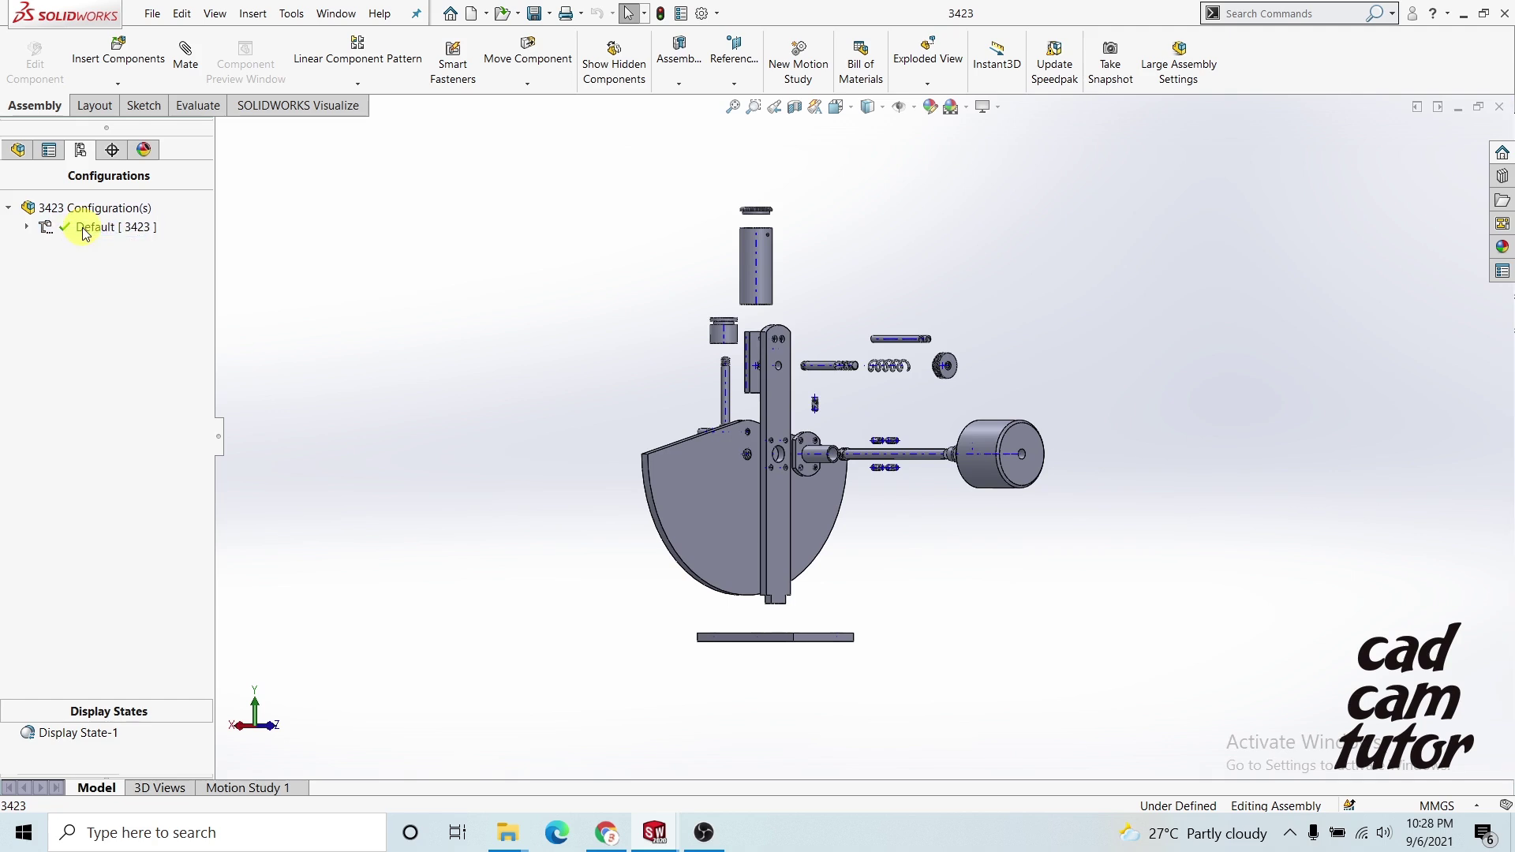
click(26, 227)
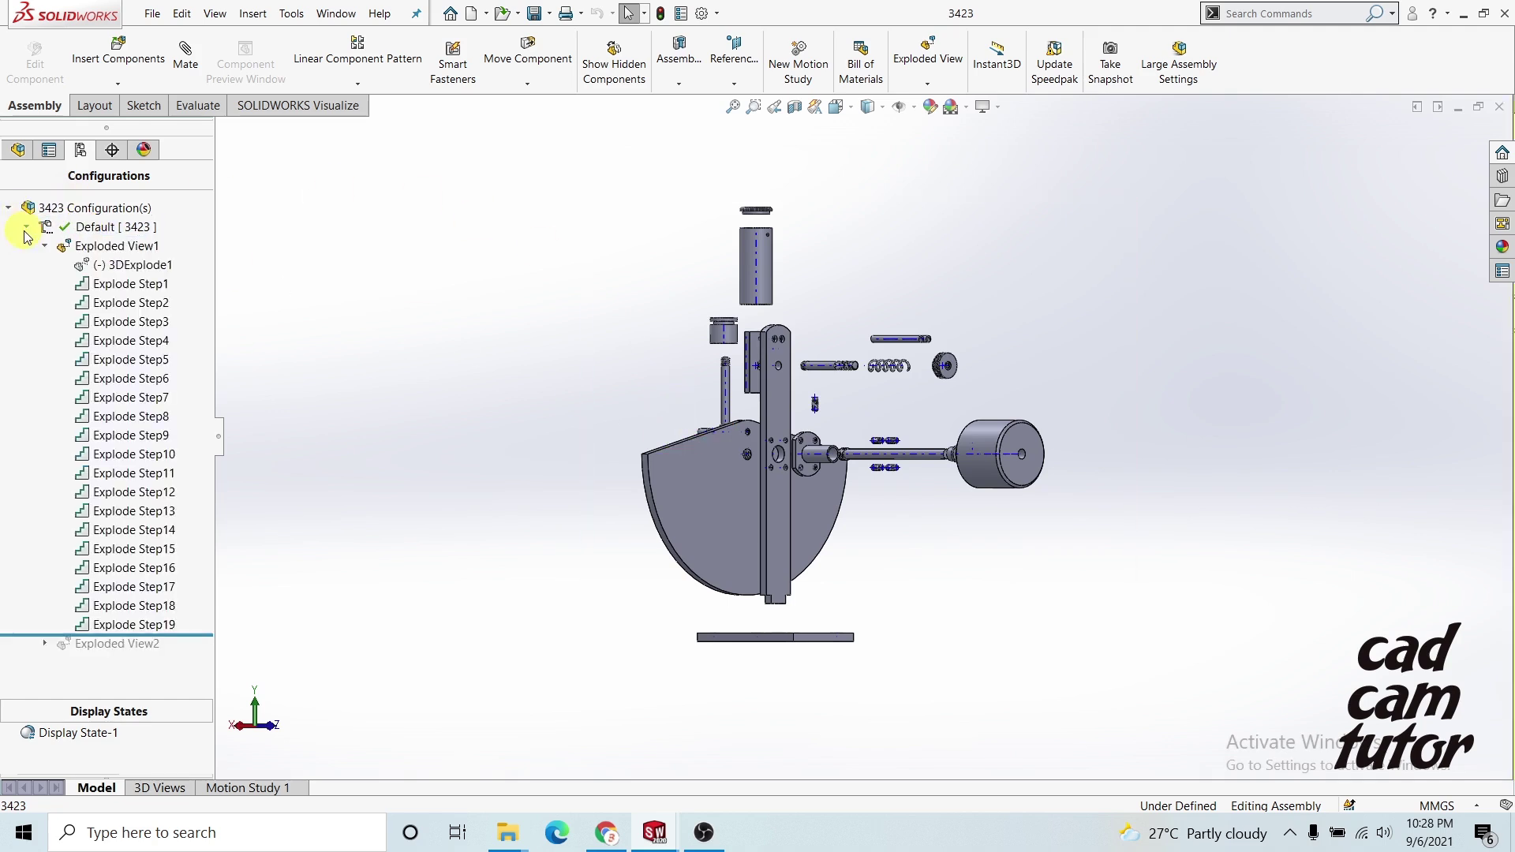
double_click(101, 246)
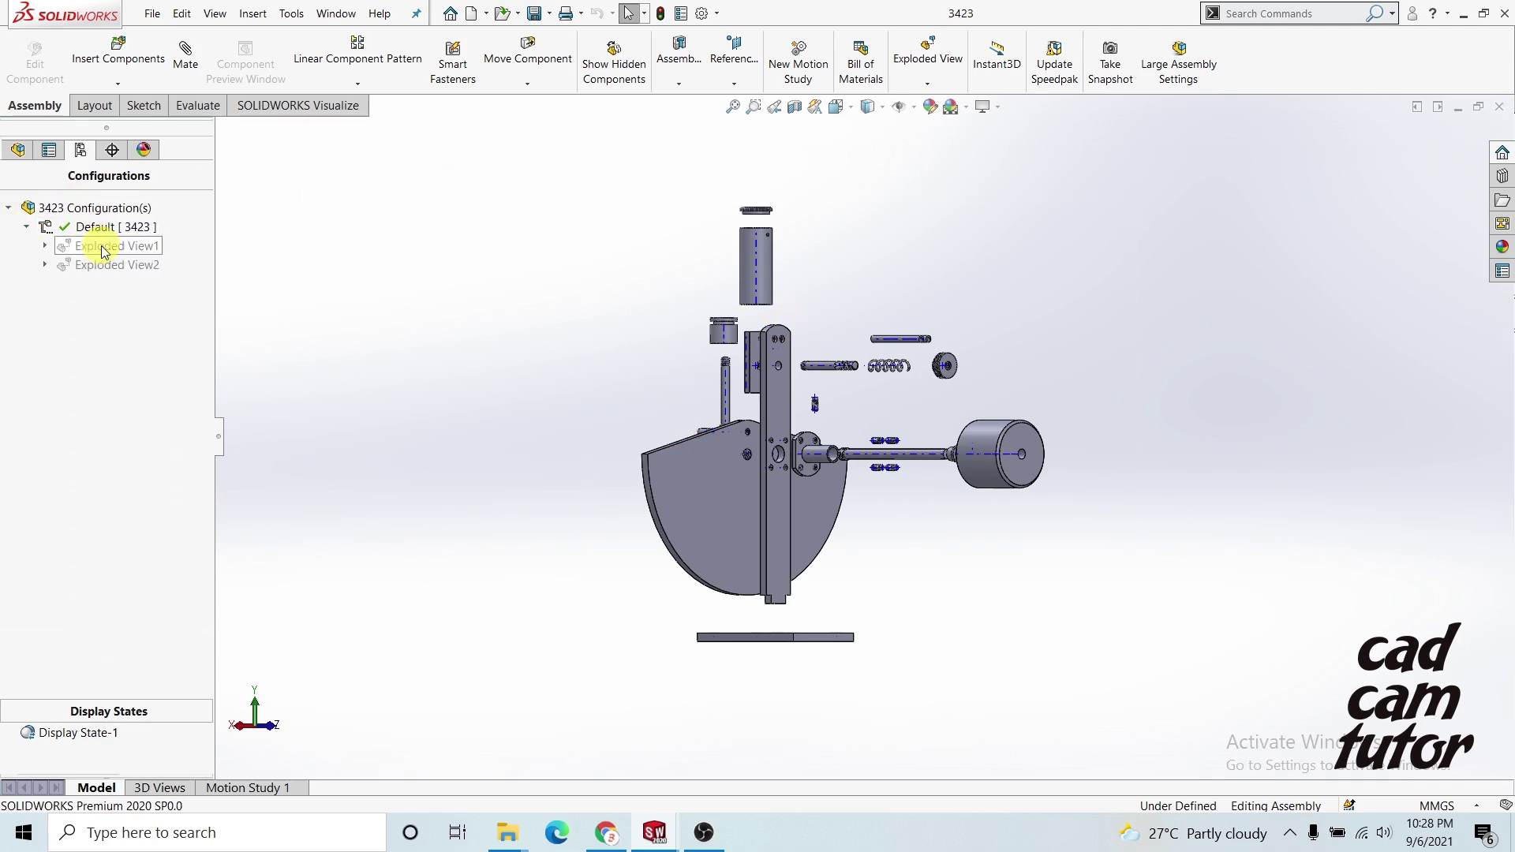
middle_drag(797, 410, 778, 507)
middle_drag(797, 568, 811, 524)
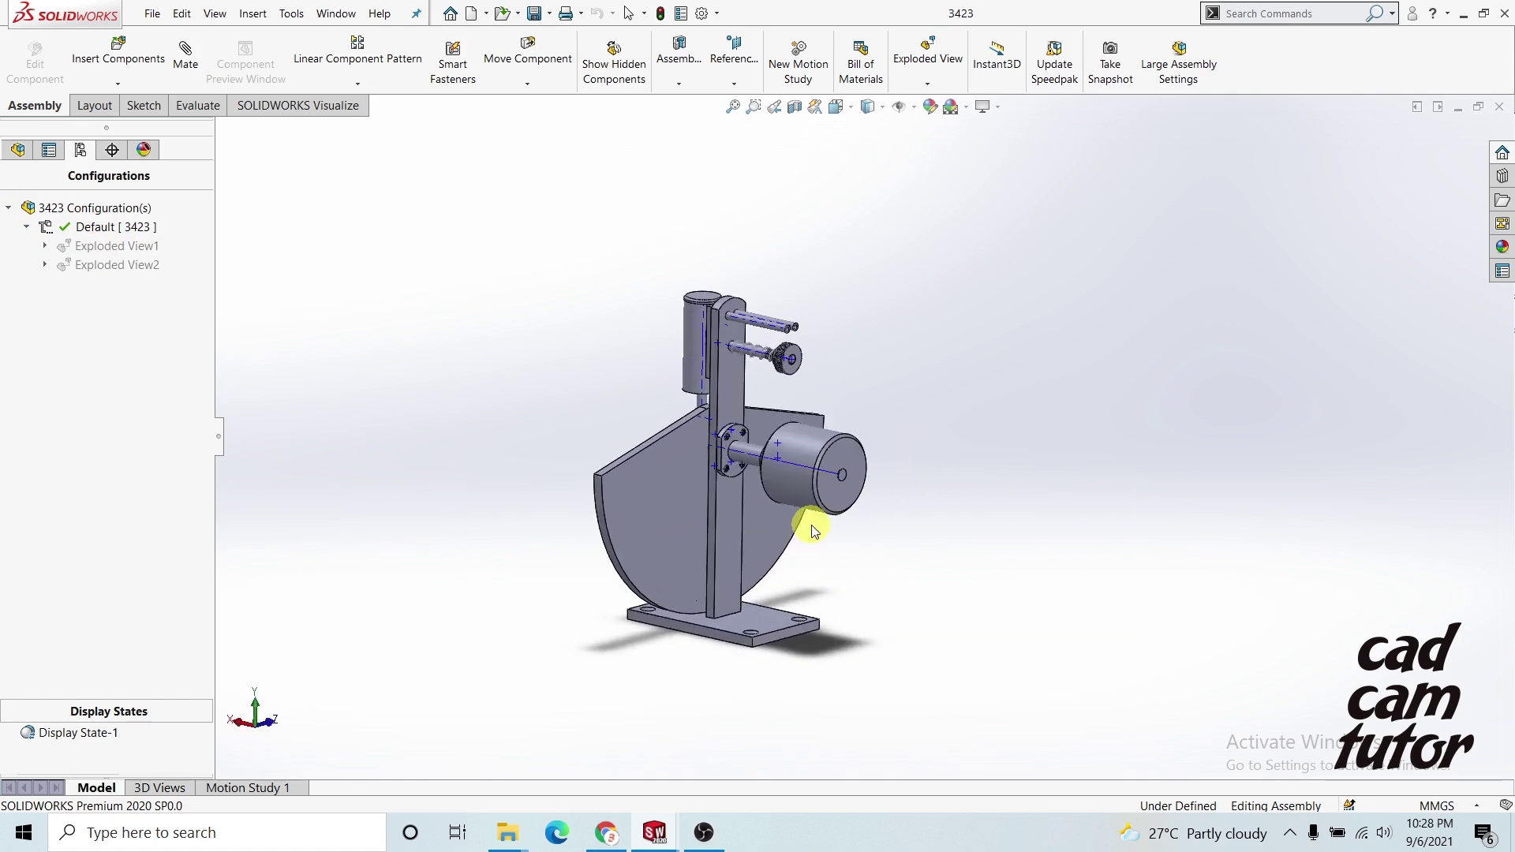
Explode the assembly with Exploded View1 again, examine the separated parts from several angles, and collapse it back.
double_click(120, 245)
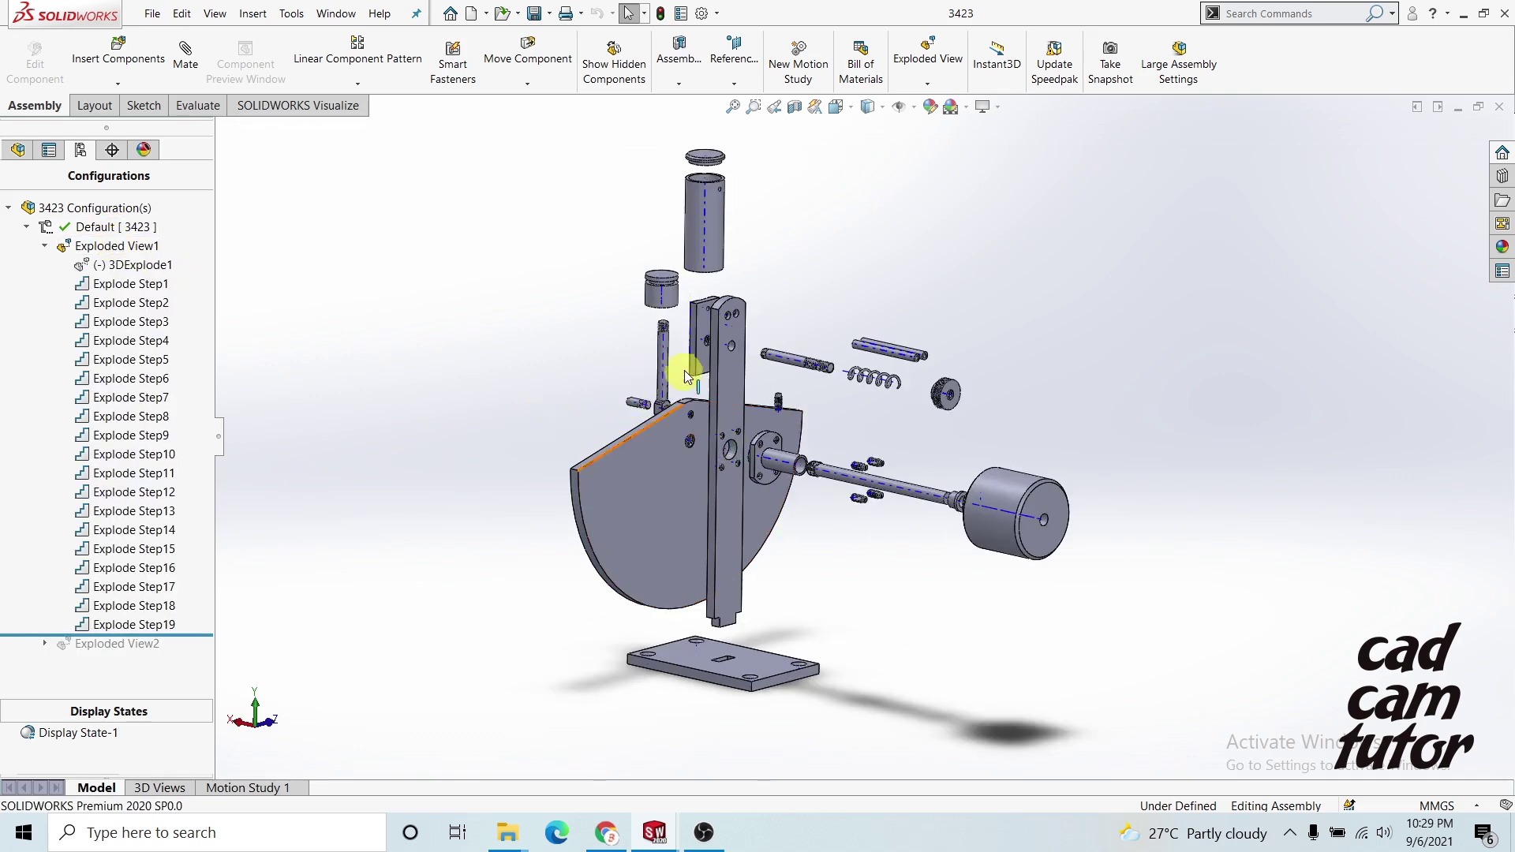
middle_drag(676, 450, 645, 457)
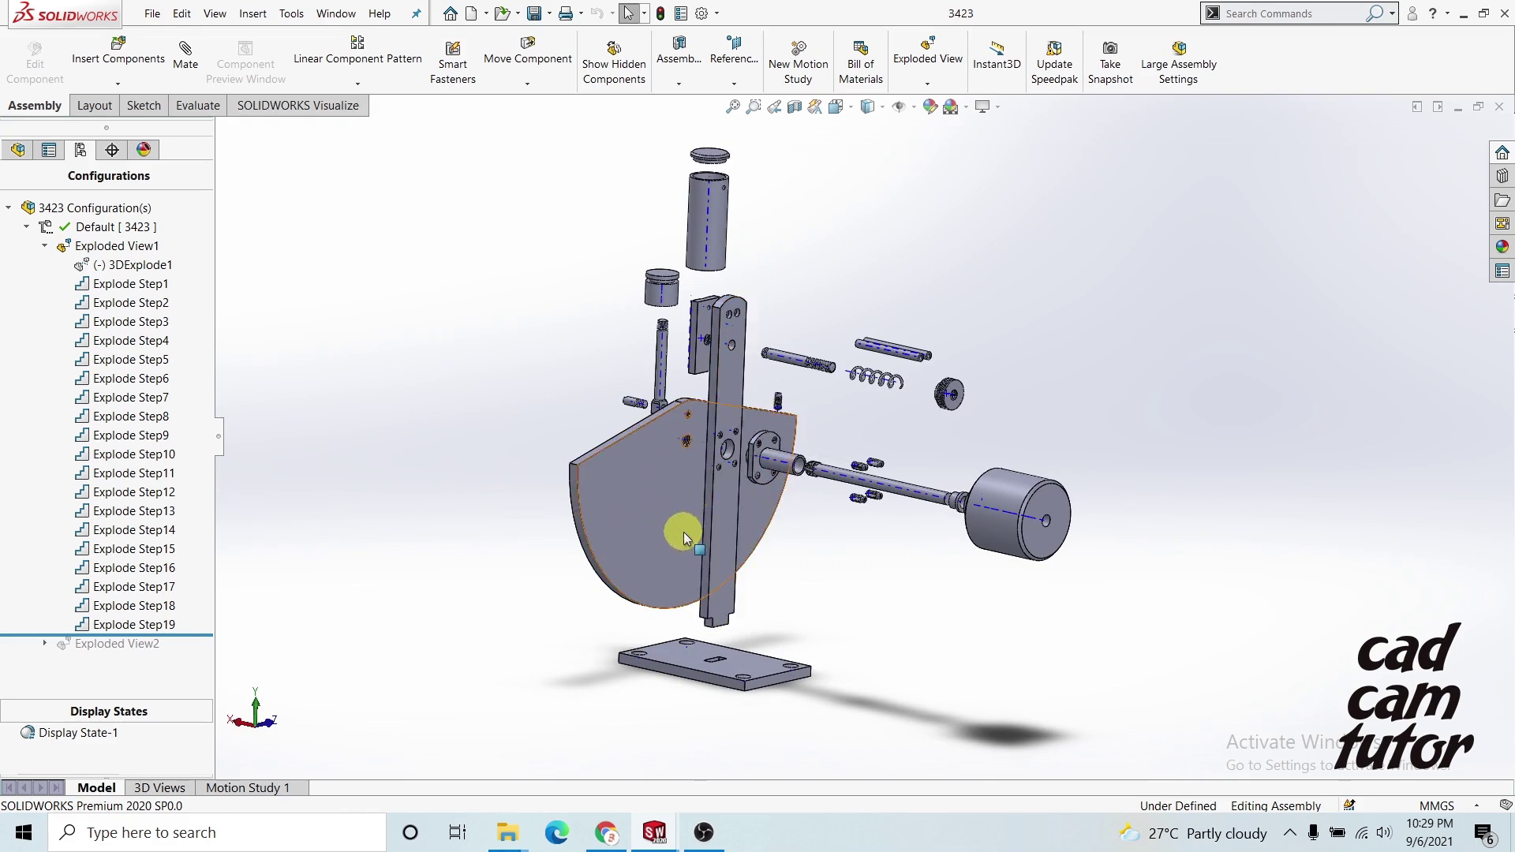
mouse_move(1053, 439)
middle_down()
mouse_move(1008, 365)
mouse_move(981, 507)
mouse_move(967, 497)
mouse_move(957, 523)
mouse_move(983, 509)
mouse_move(977, 479)
mouse_move(1000, 497)
mouse_move(983, 484)
mouse_move(980, 521)
middle_up()
key(Escape)
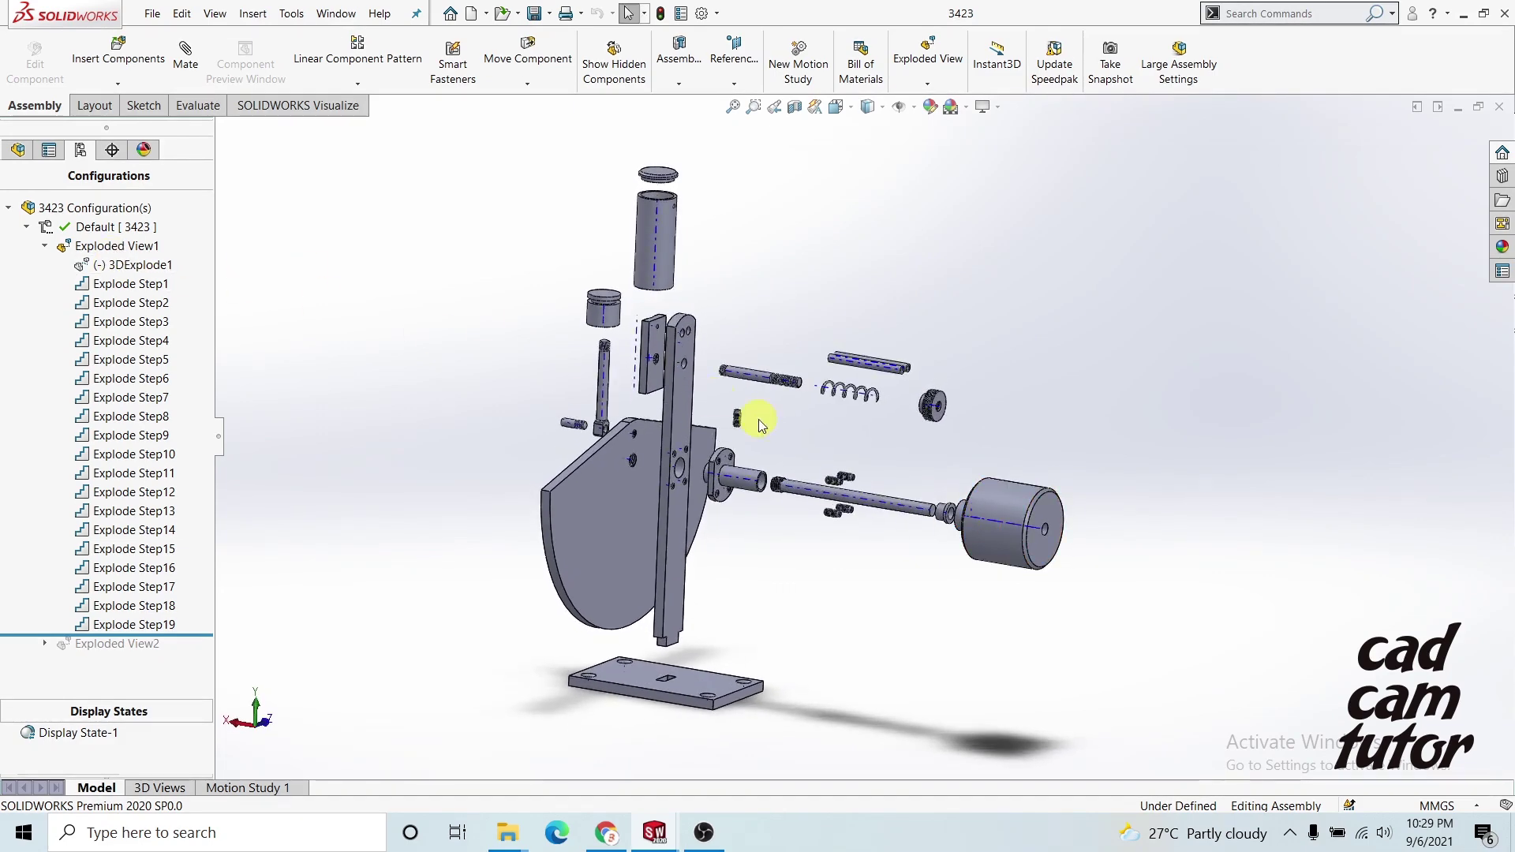
middle_drag(759, 419, 841, 382)
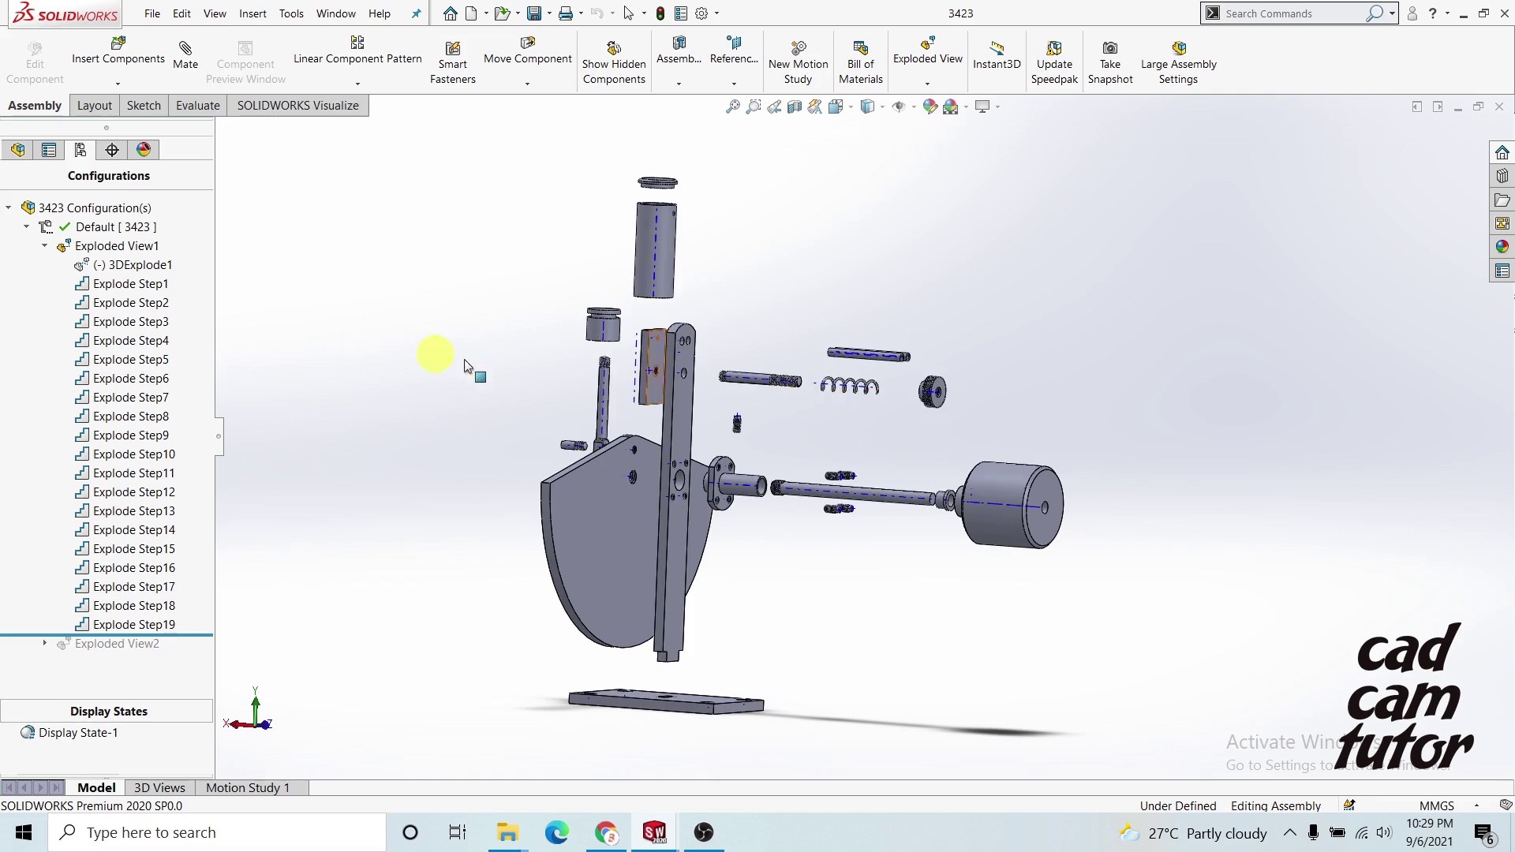
middle_drag(465, 365, 677, 419)
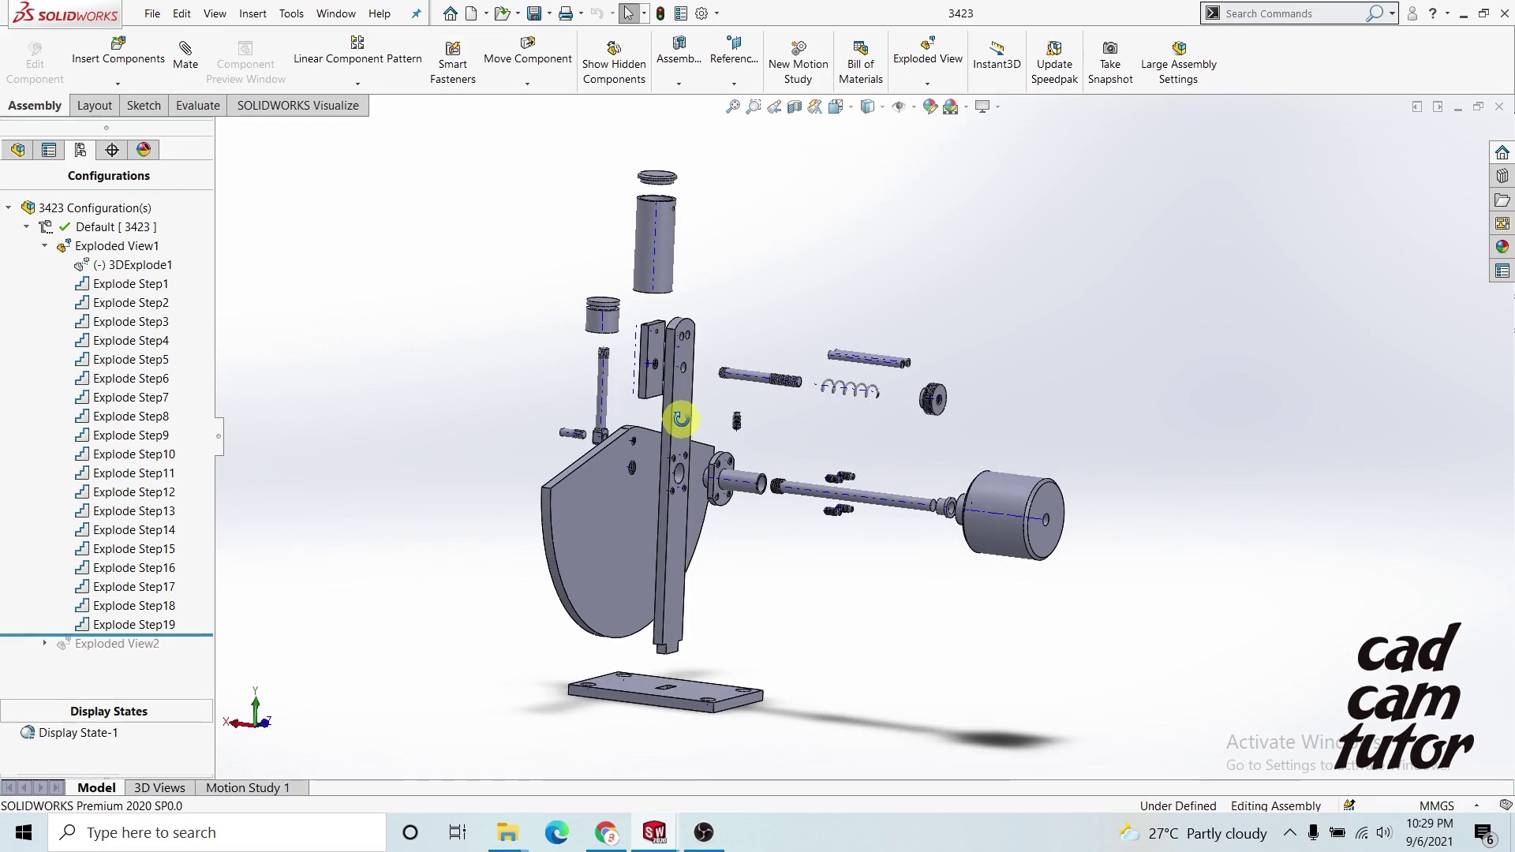
double_click(110, 251)
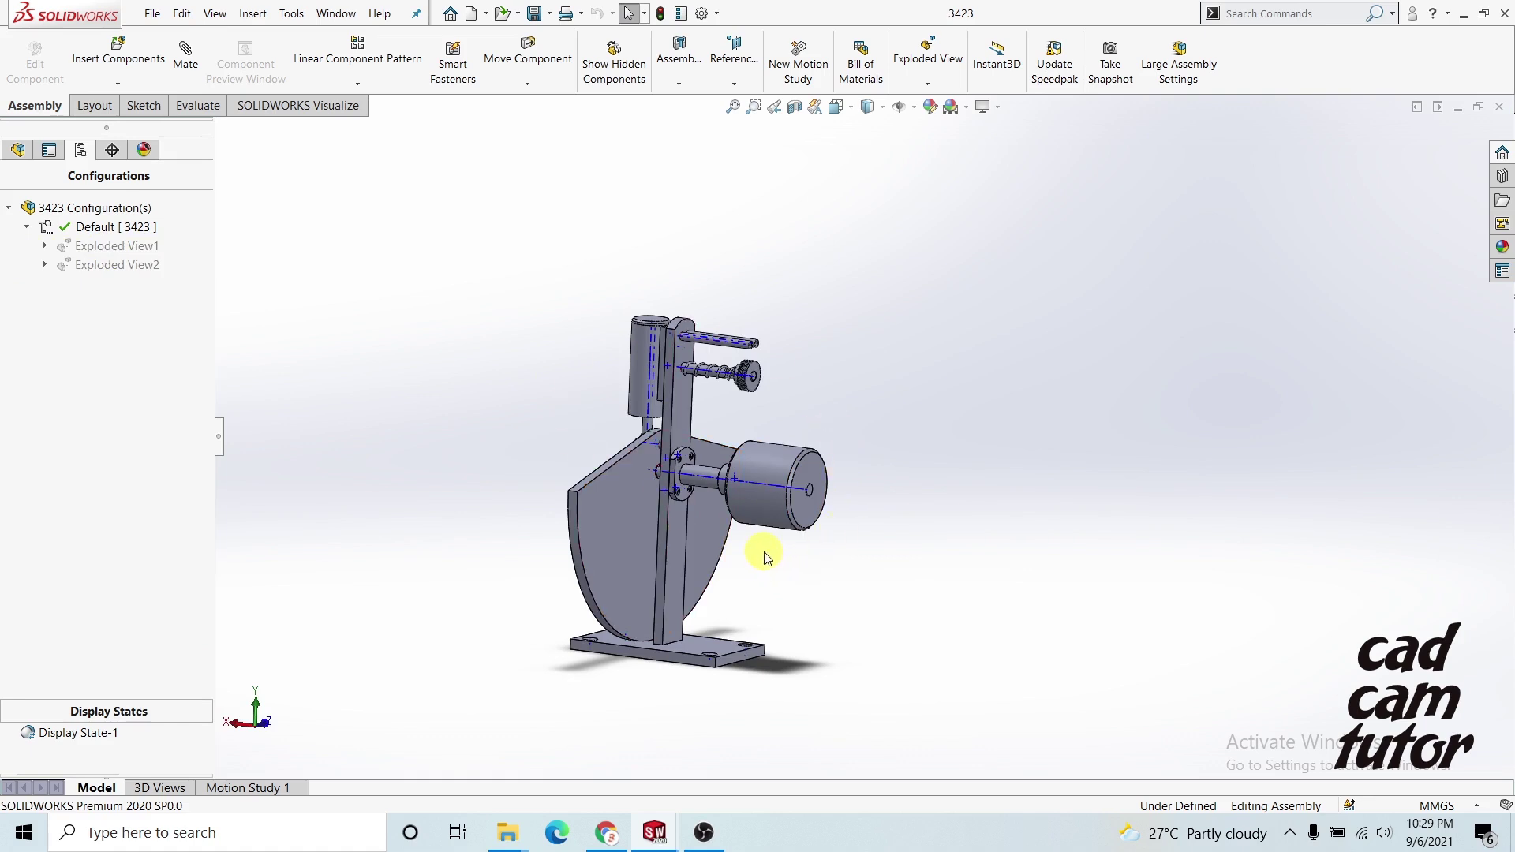
mouse_move(763, 557)
middle_down()
mouse_move(757, 542)
mouse_move(770, 548)
middle_up()
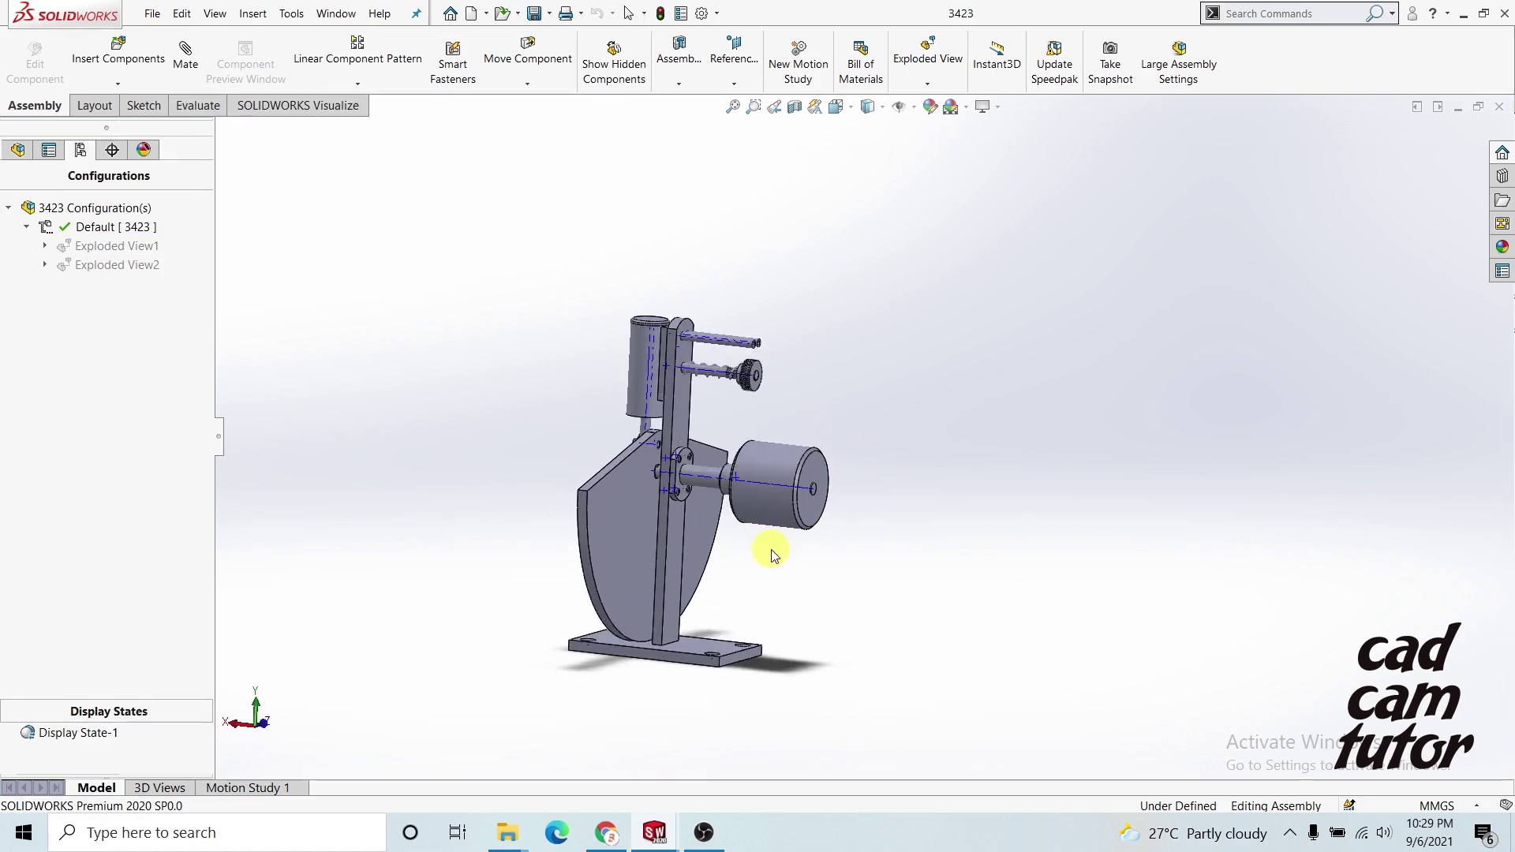
key(Escape)
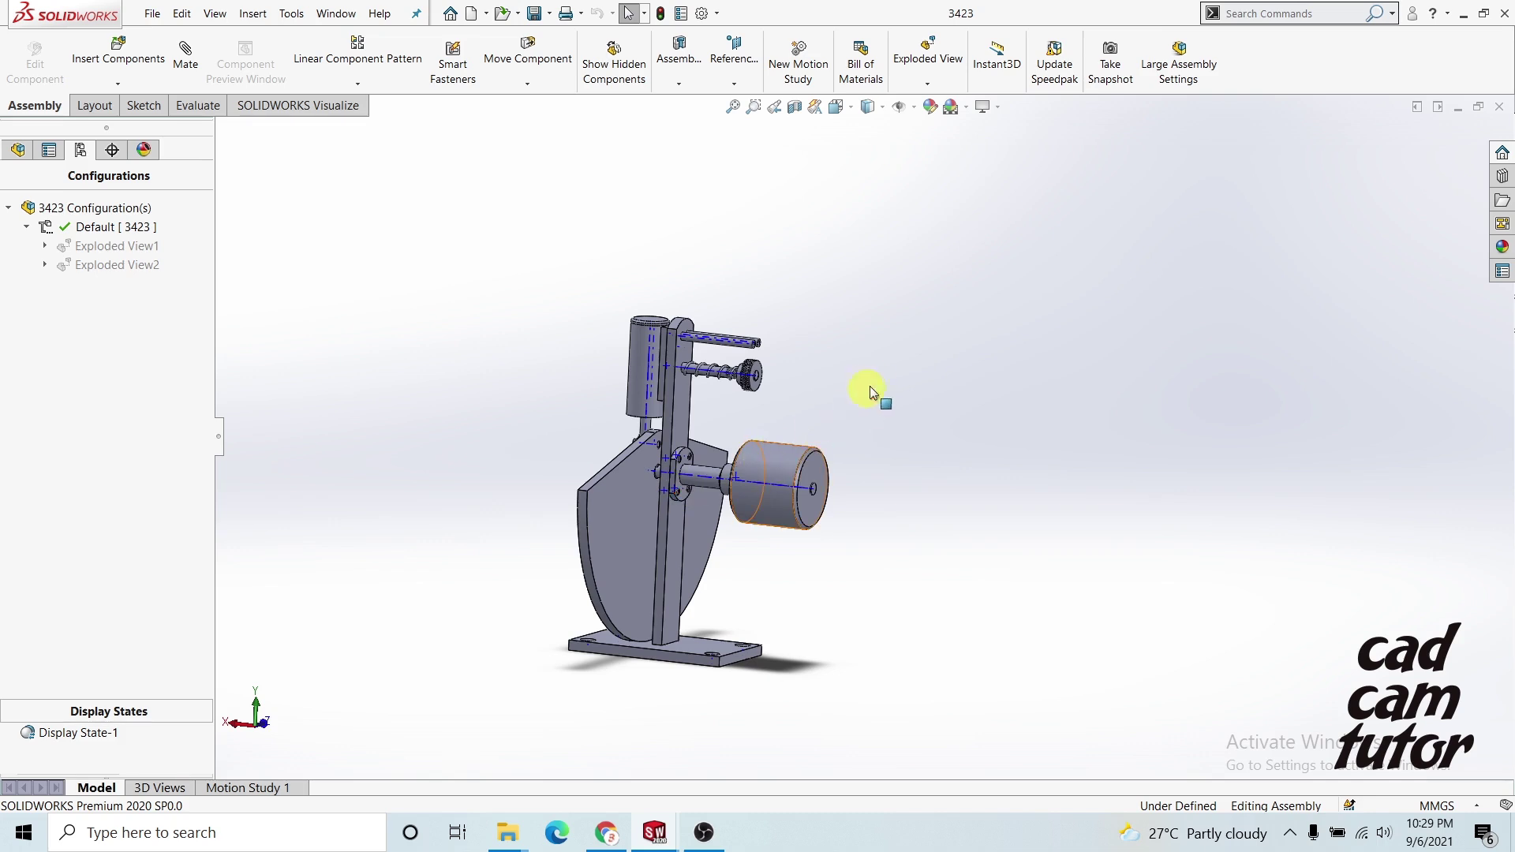
Make a new drawing from the assembly on an A4 (ANSI) Landscape sheet with the sheet format displayed.
click(158, 21)
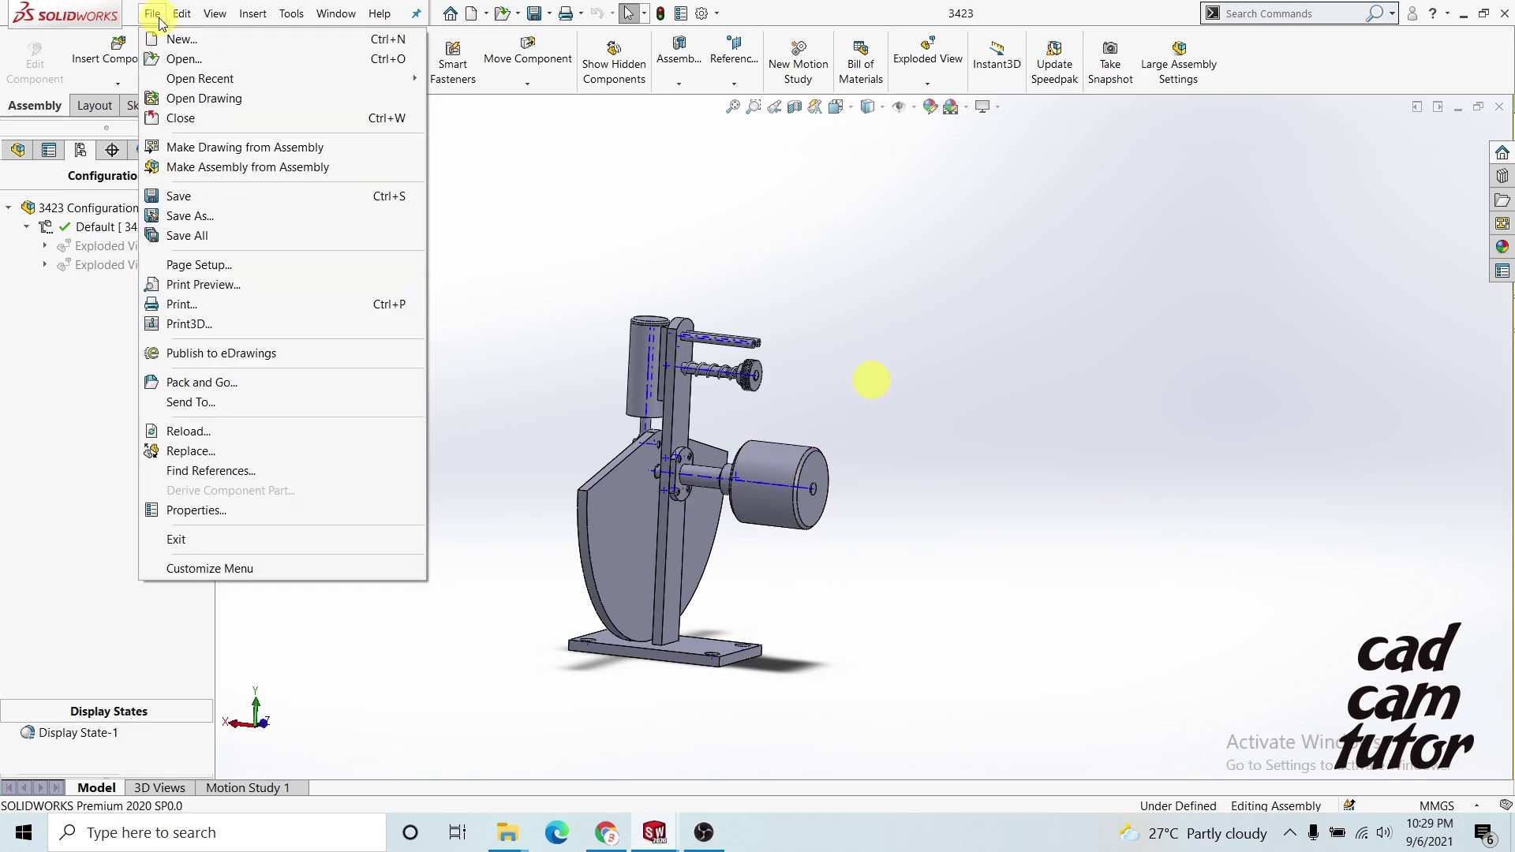
click(208, 148)
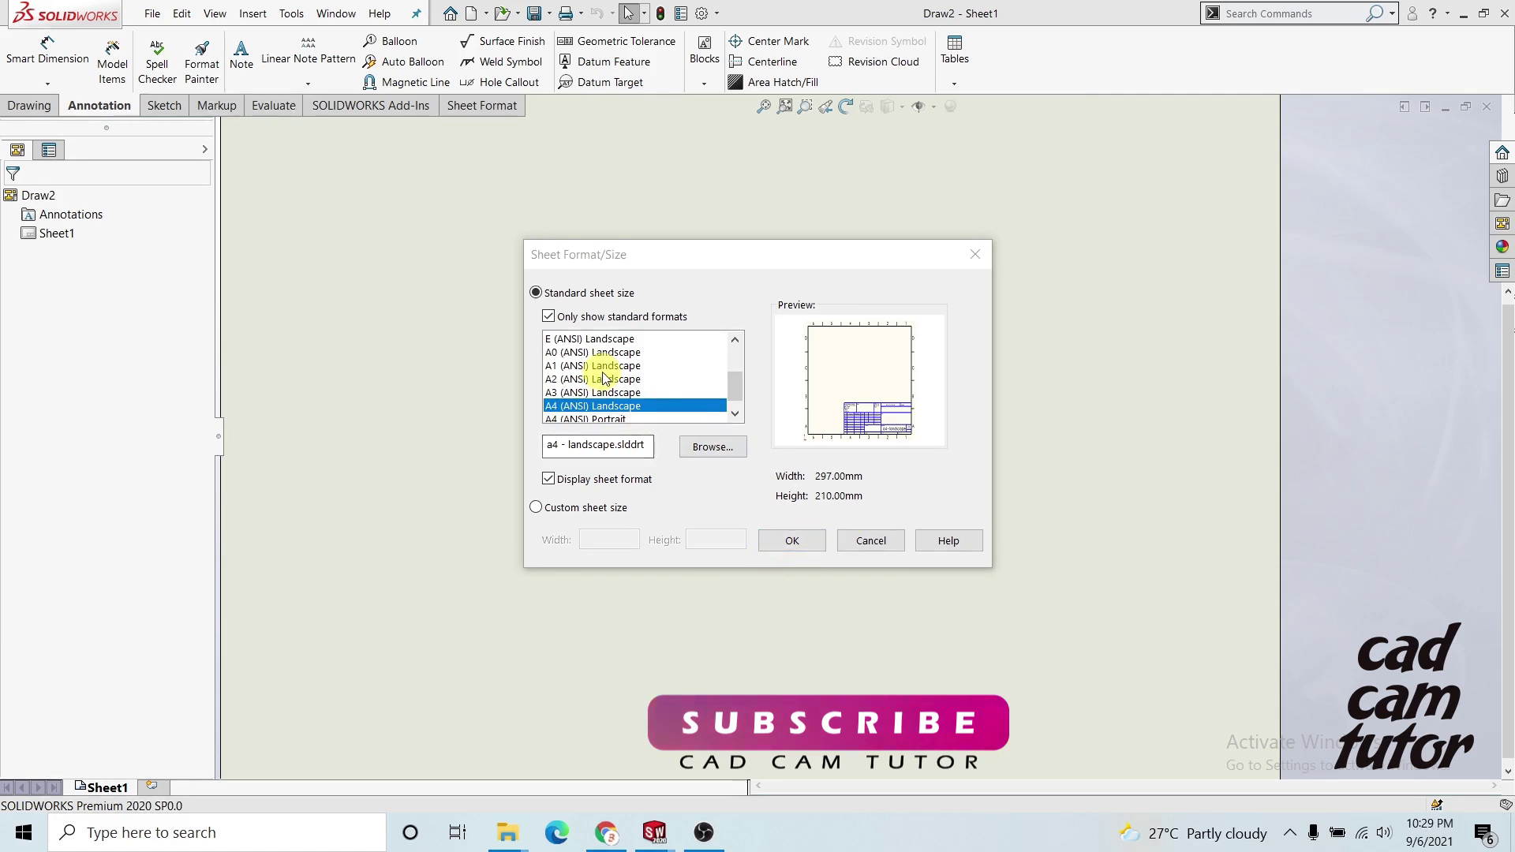
scroll(608, 347, up, 2)
scroll(607, 352, down, 2)
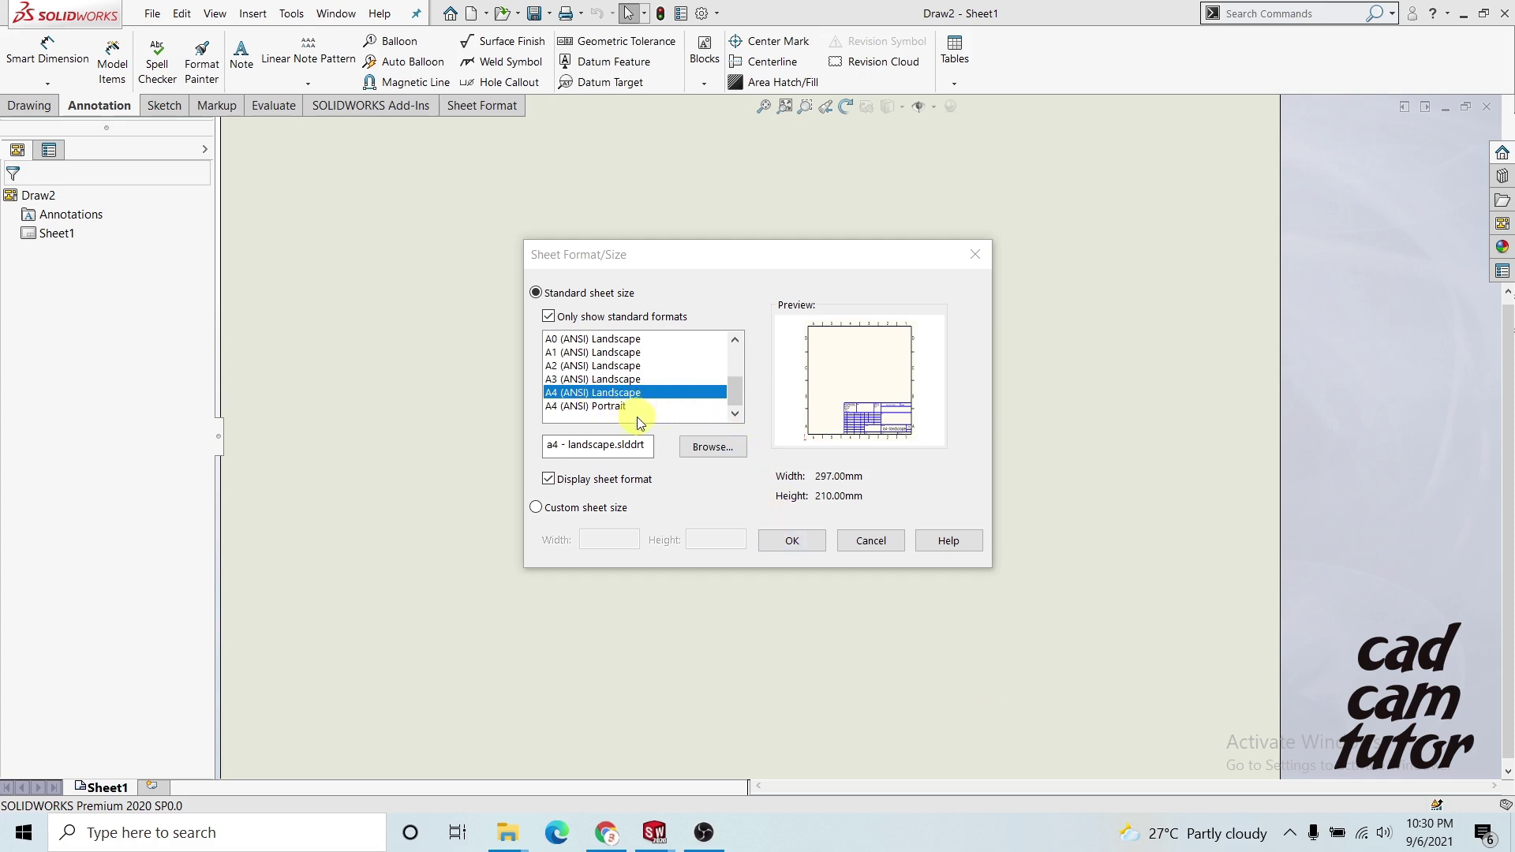
click(808, 544)
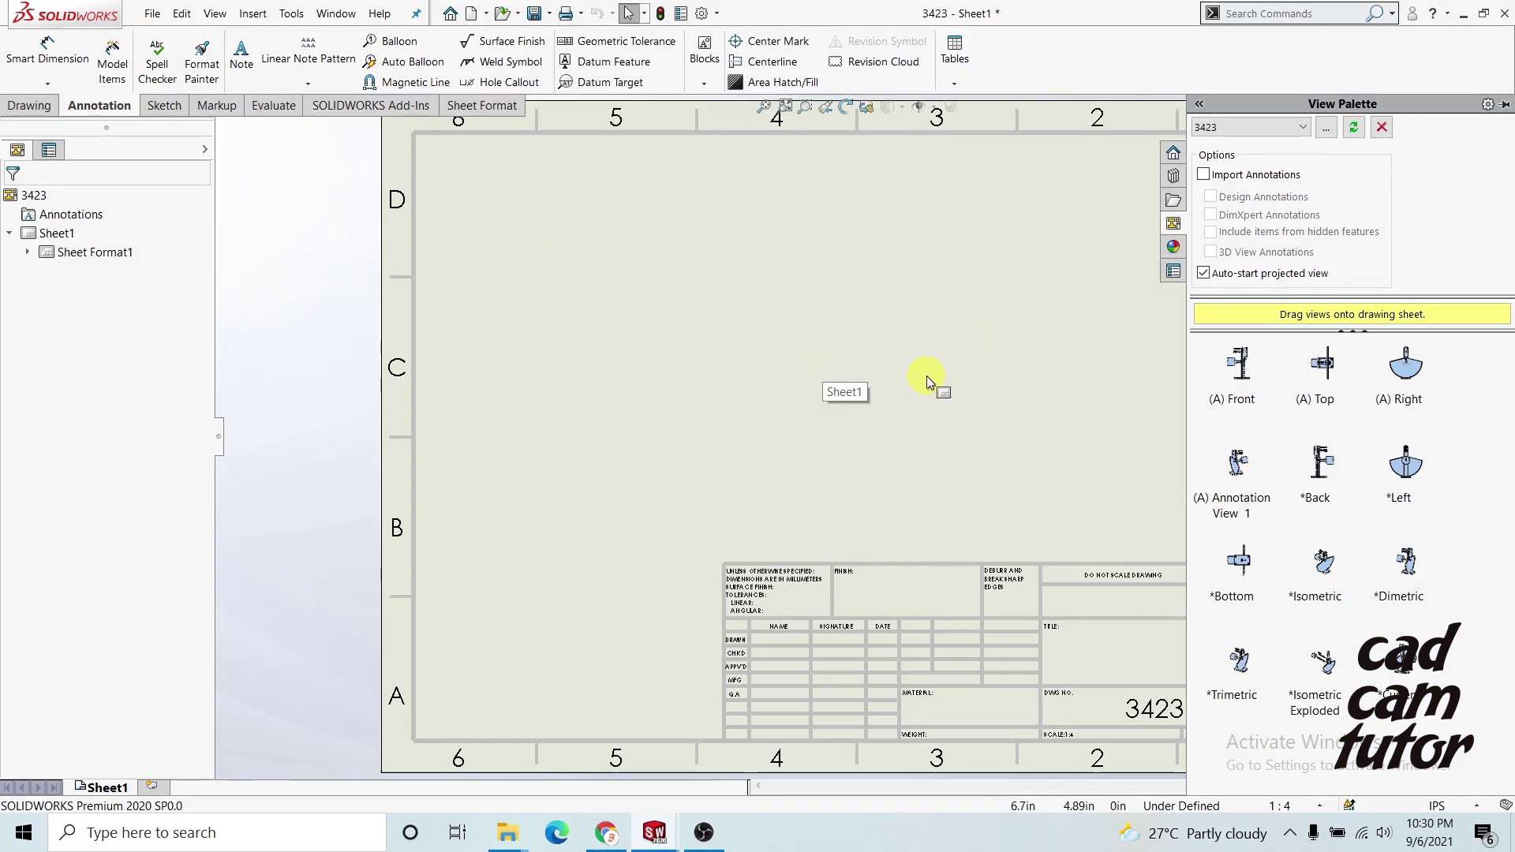
Place the assembly's current model view on the empty sheet around zone C5.
scroll(926, 381, up, 1)
scroll(1022, 404, up, 3)
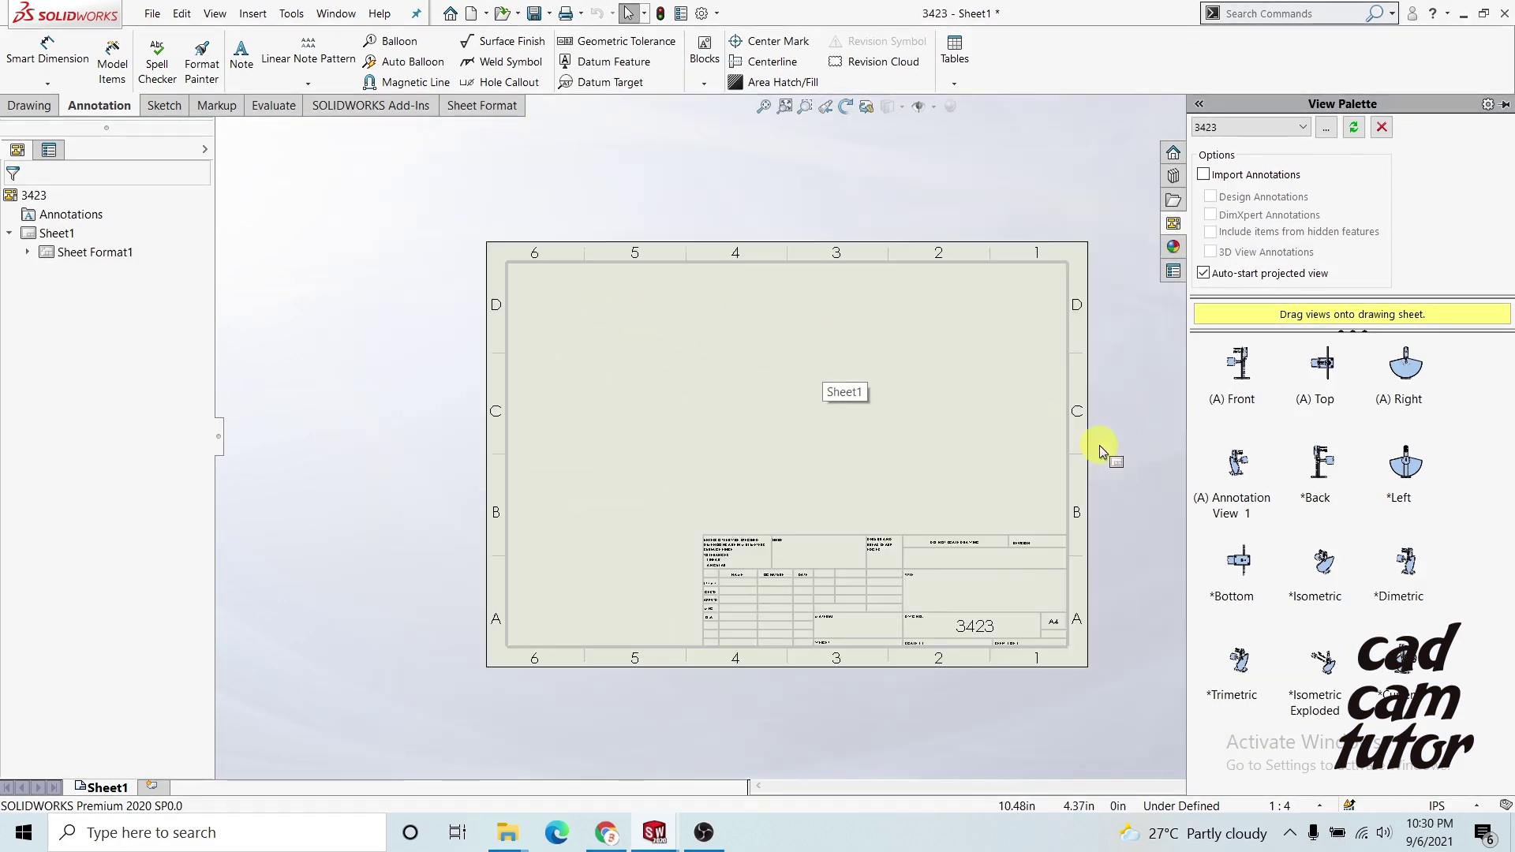
key(f)
key(z)
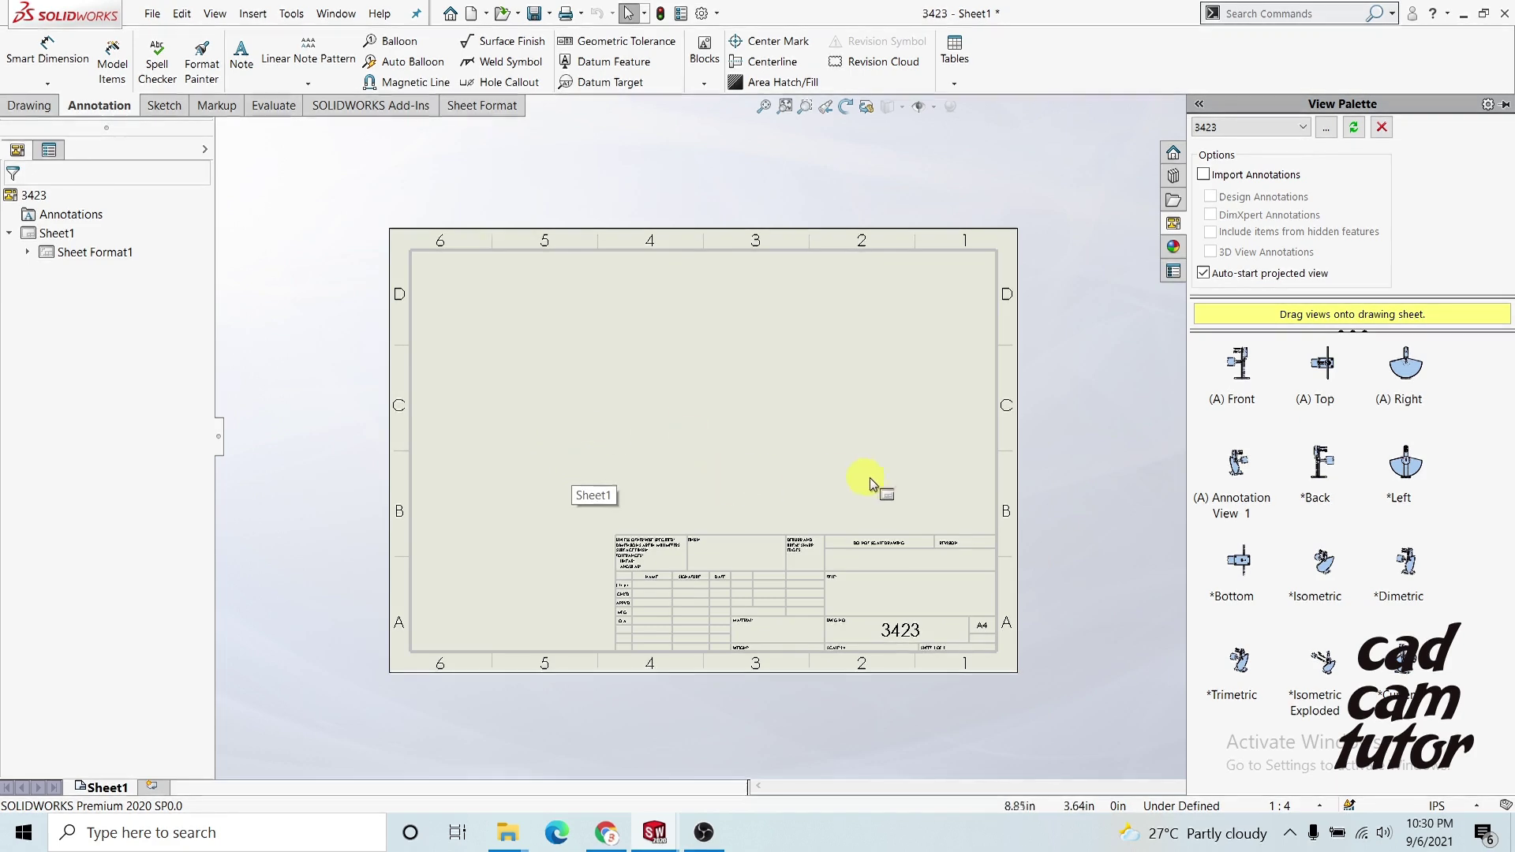
scroll(873, 476, down, 1)
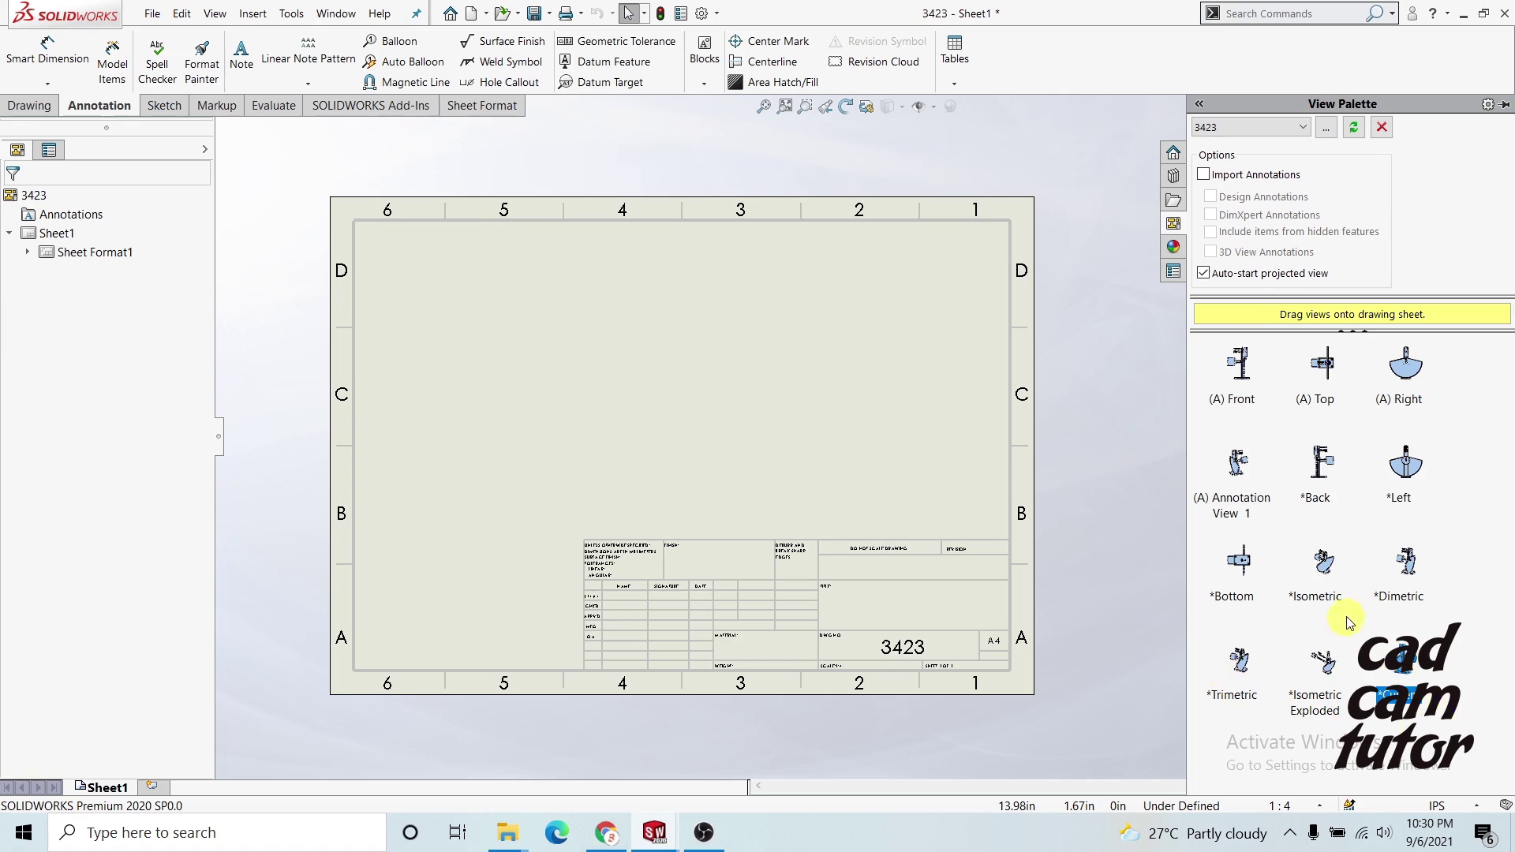
mouse_move(1415, 677)
mouse_down()
mouse_move(879, 547)
mouse_move(500, 358)
mouse_move(533, 389)
mouse_up()
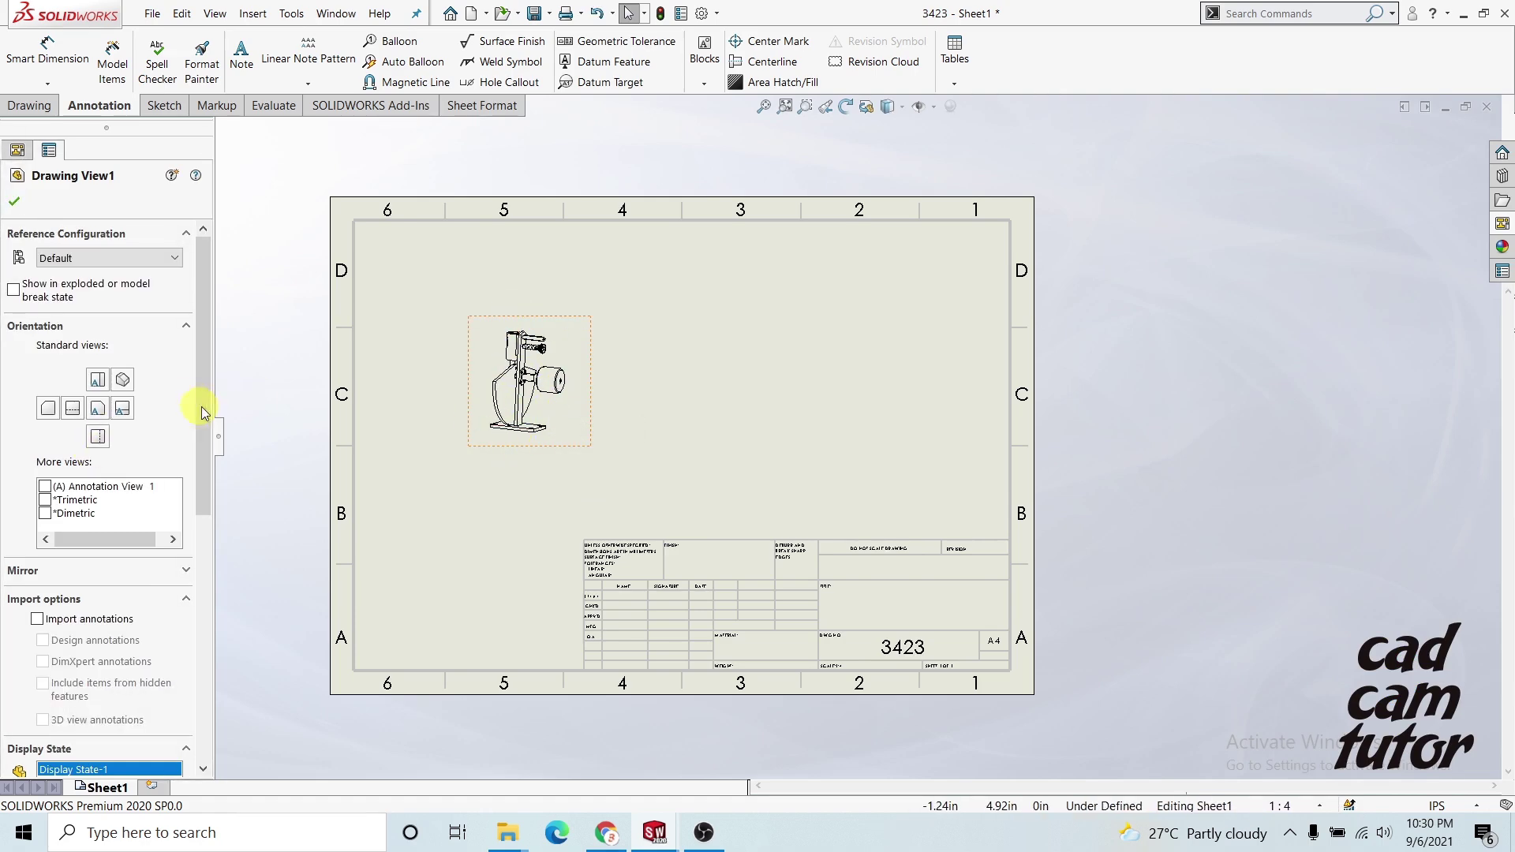
Give the placed drawing view a custom scale of 1:2.
drag(202, 411, 202, 565)
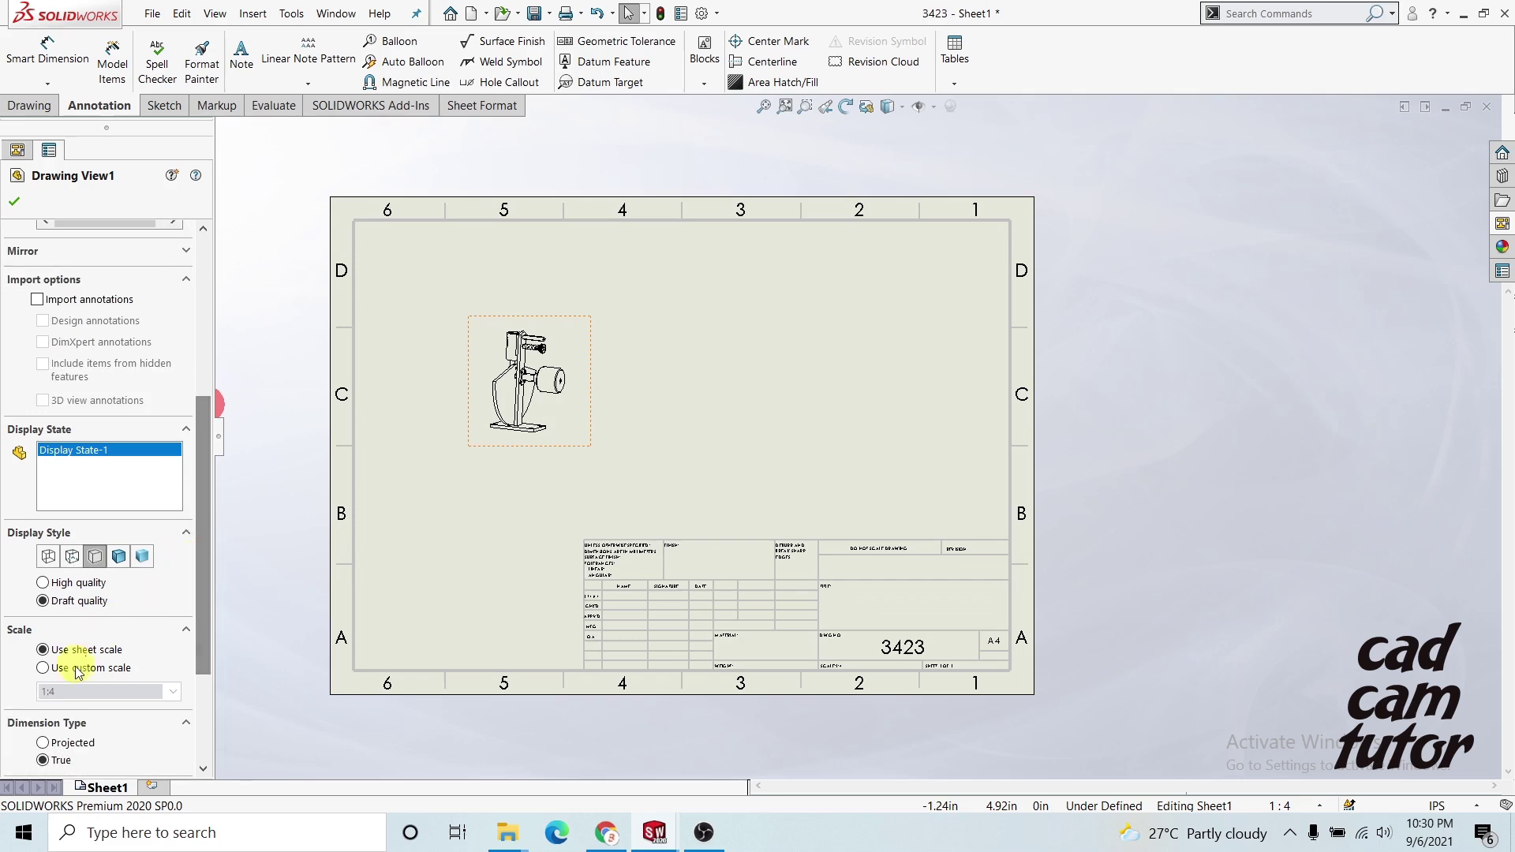
click(76, 673)
click(103, 691)
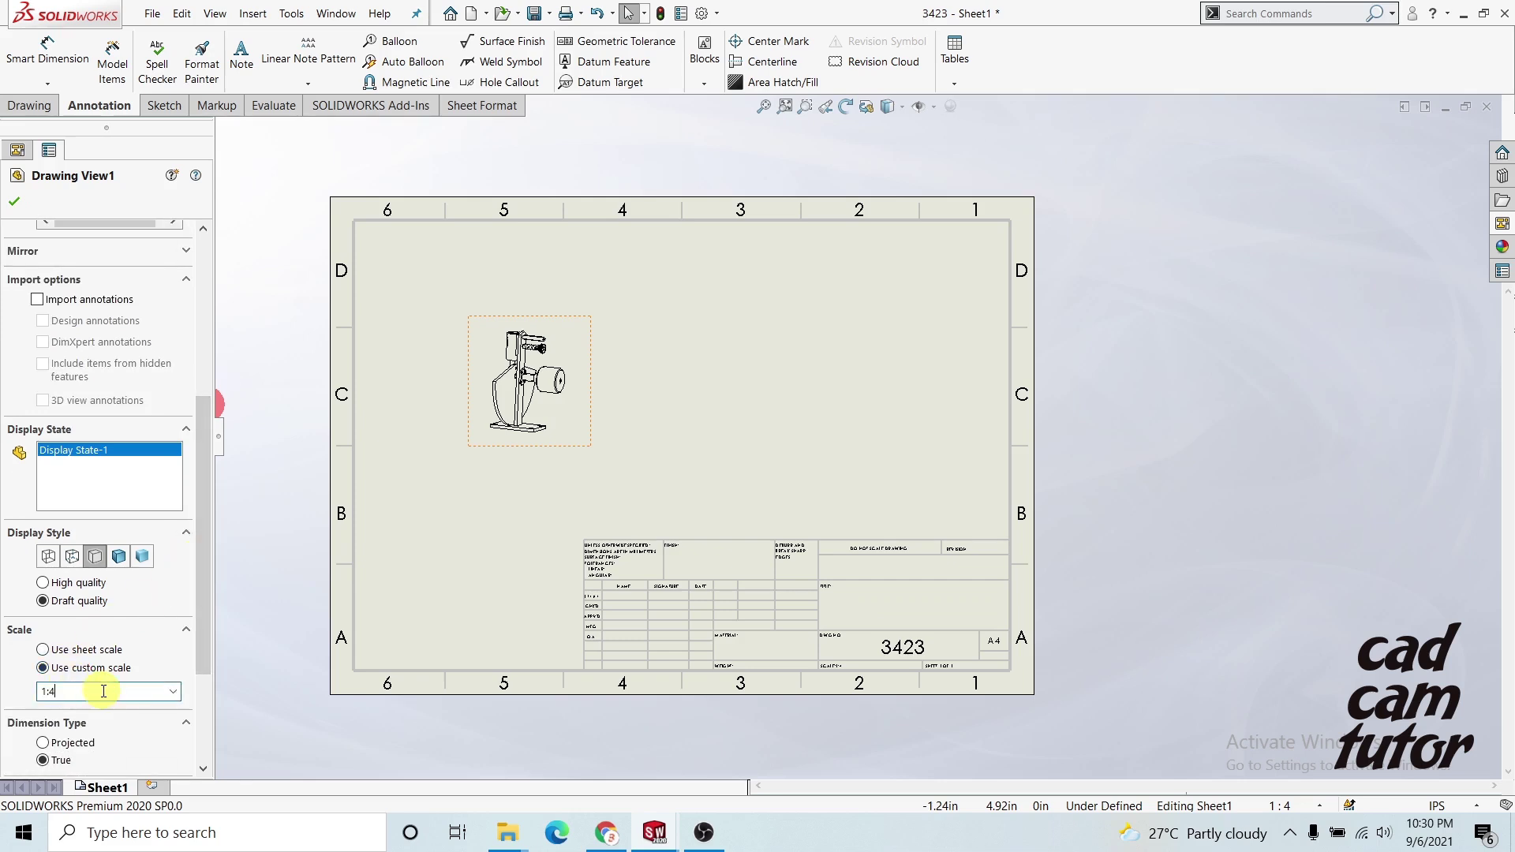
key(Return)
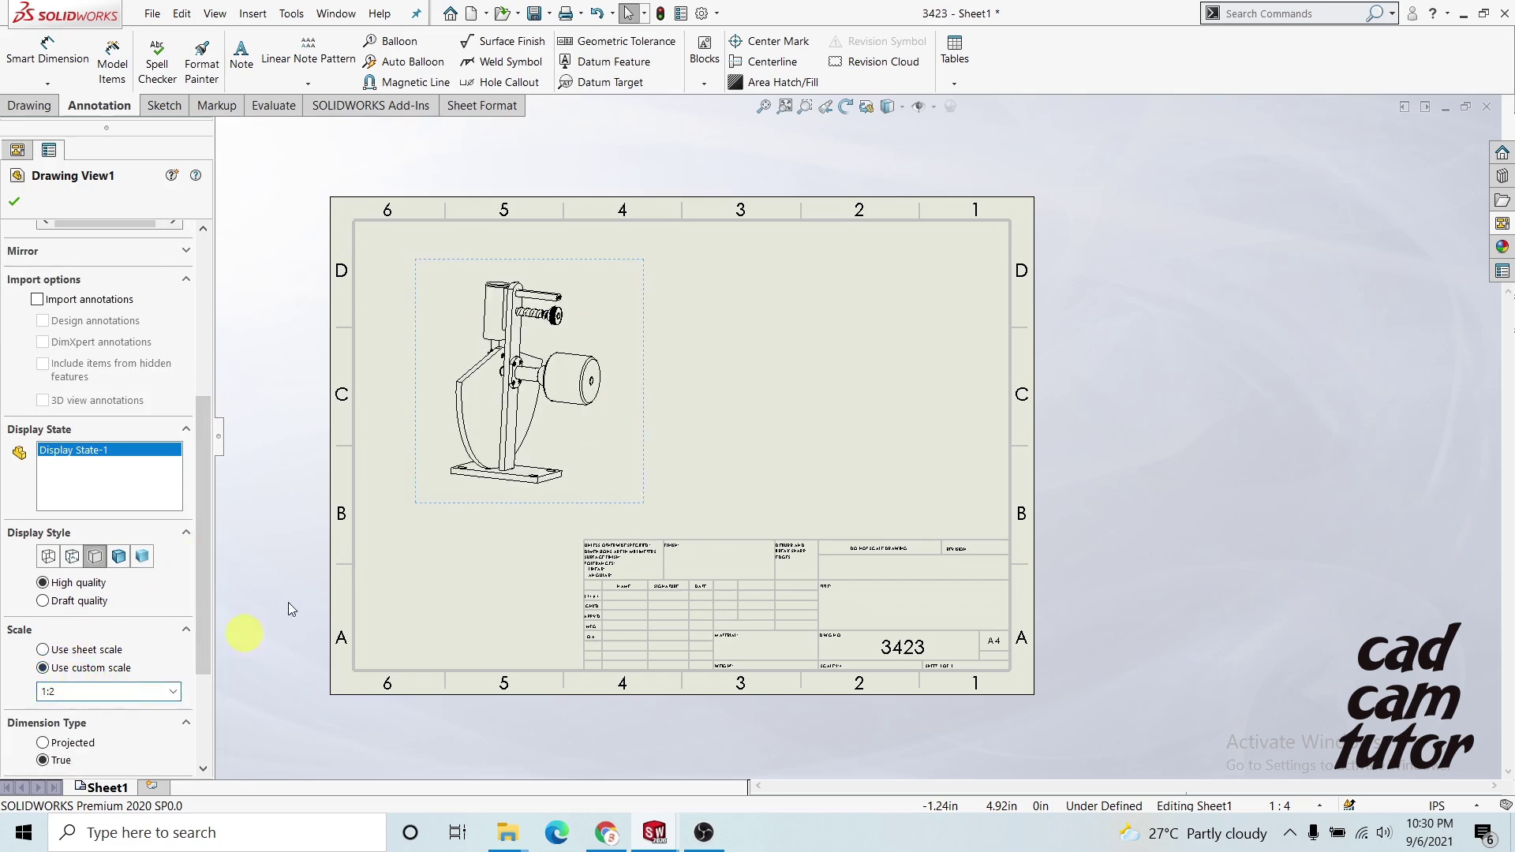
scroll(619, 365, down, 3)
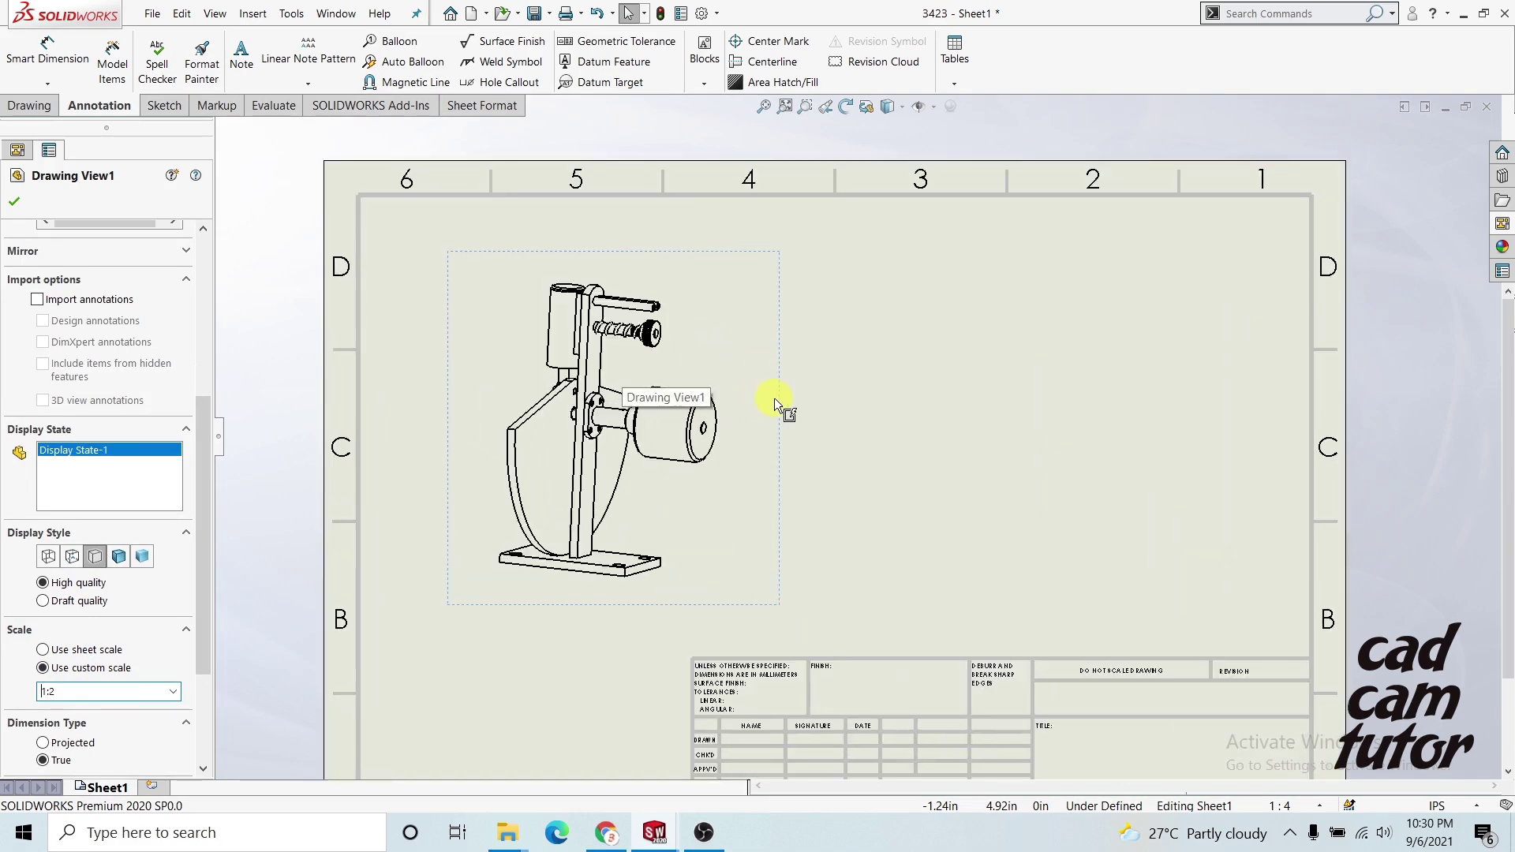
Show the placed drawing view of the mechanism in its exploded state.
scroll(898, 399, down, 1)
scroll(736, 443, up, 3)
scroll(789, 443, down, 1)
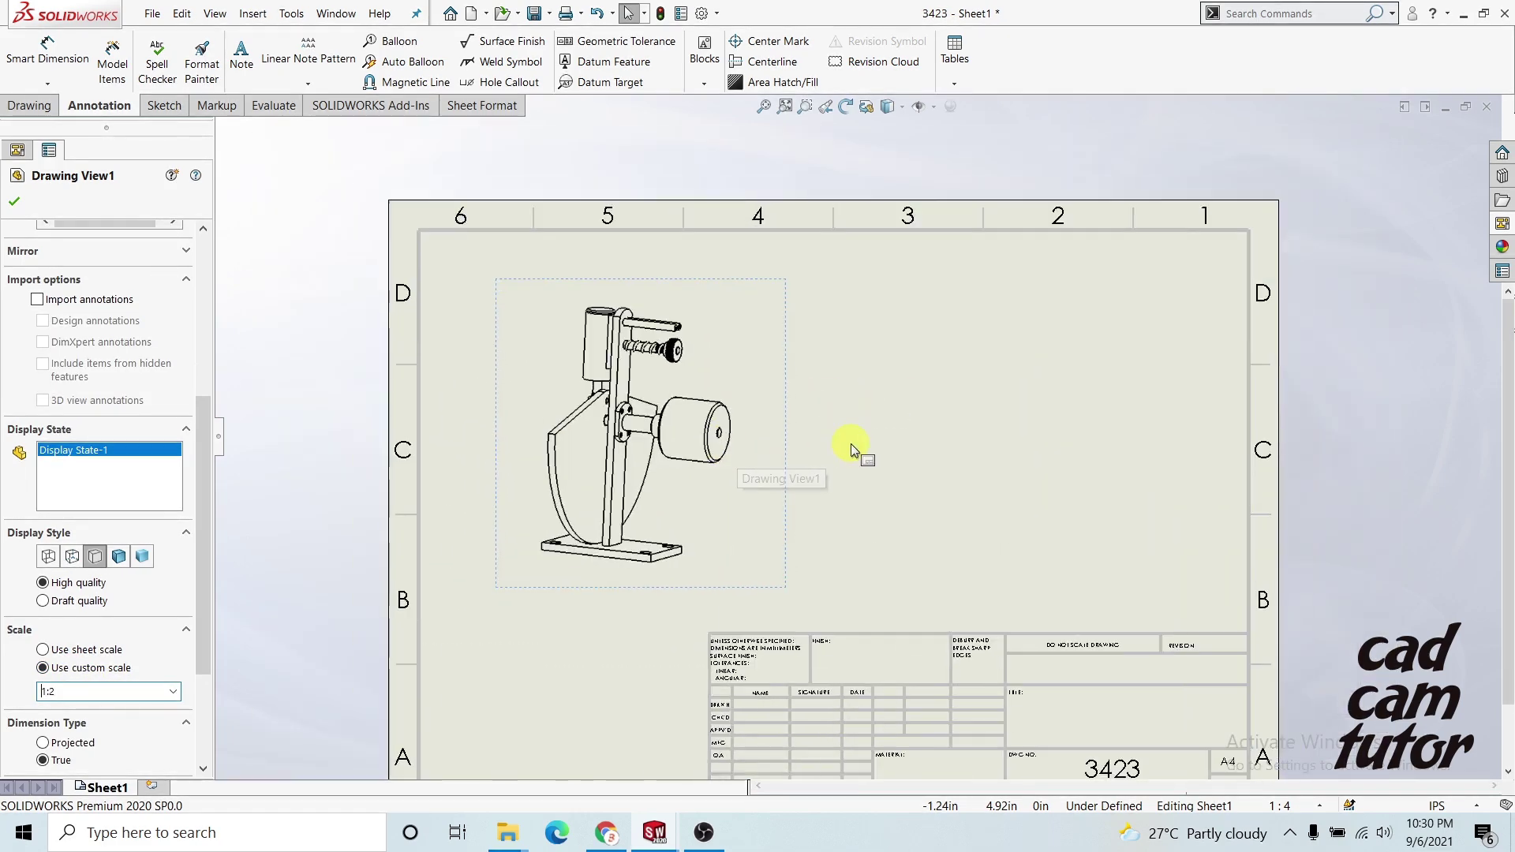
scroll(850, 443, up, 1)
drag(209, 464, 192, 294)
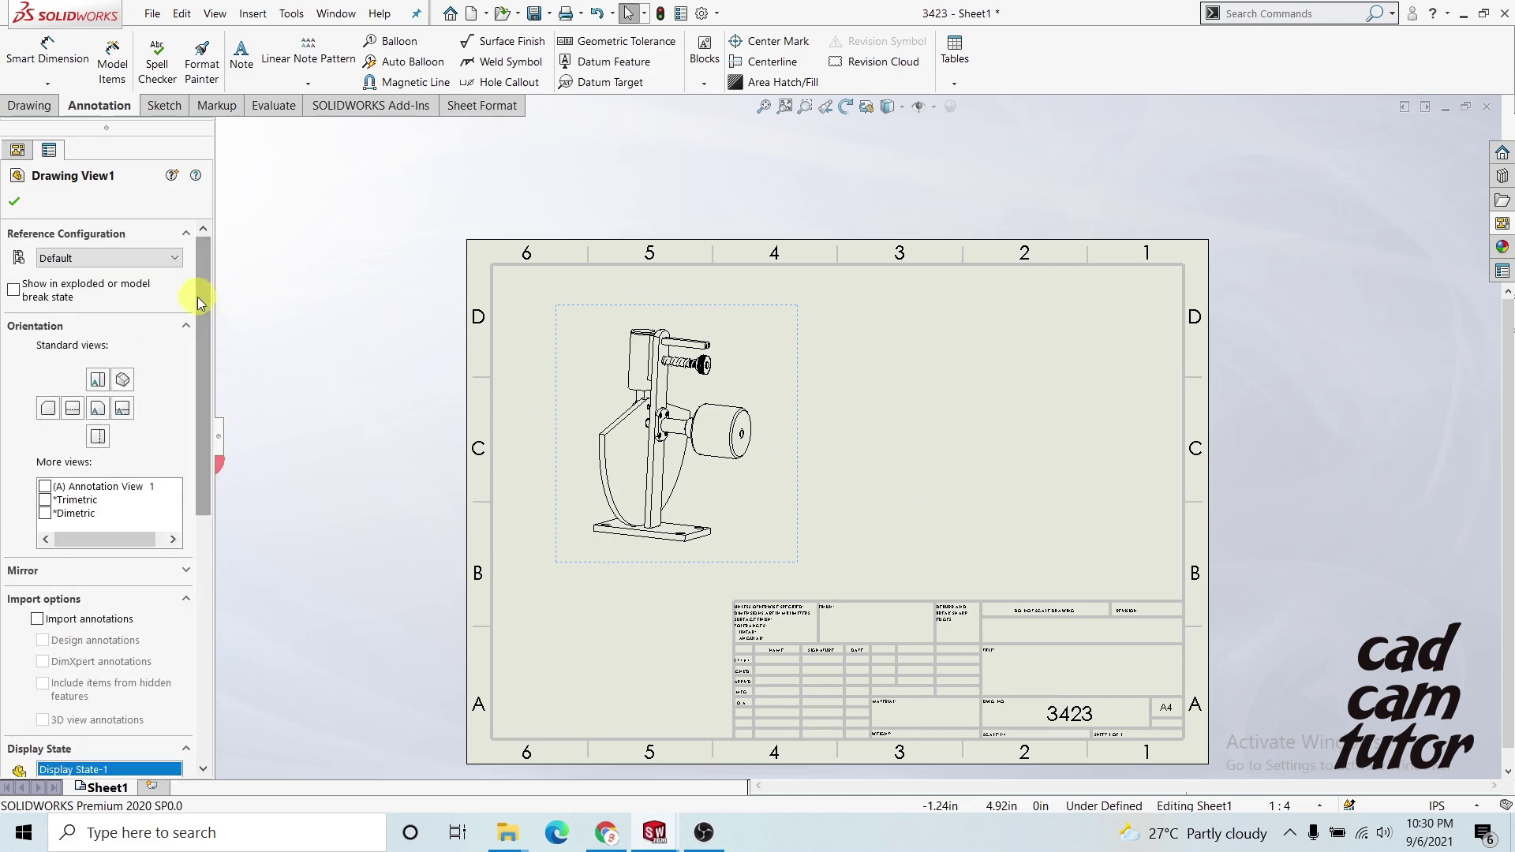
click(13, 292)
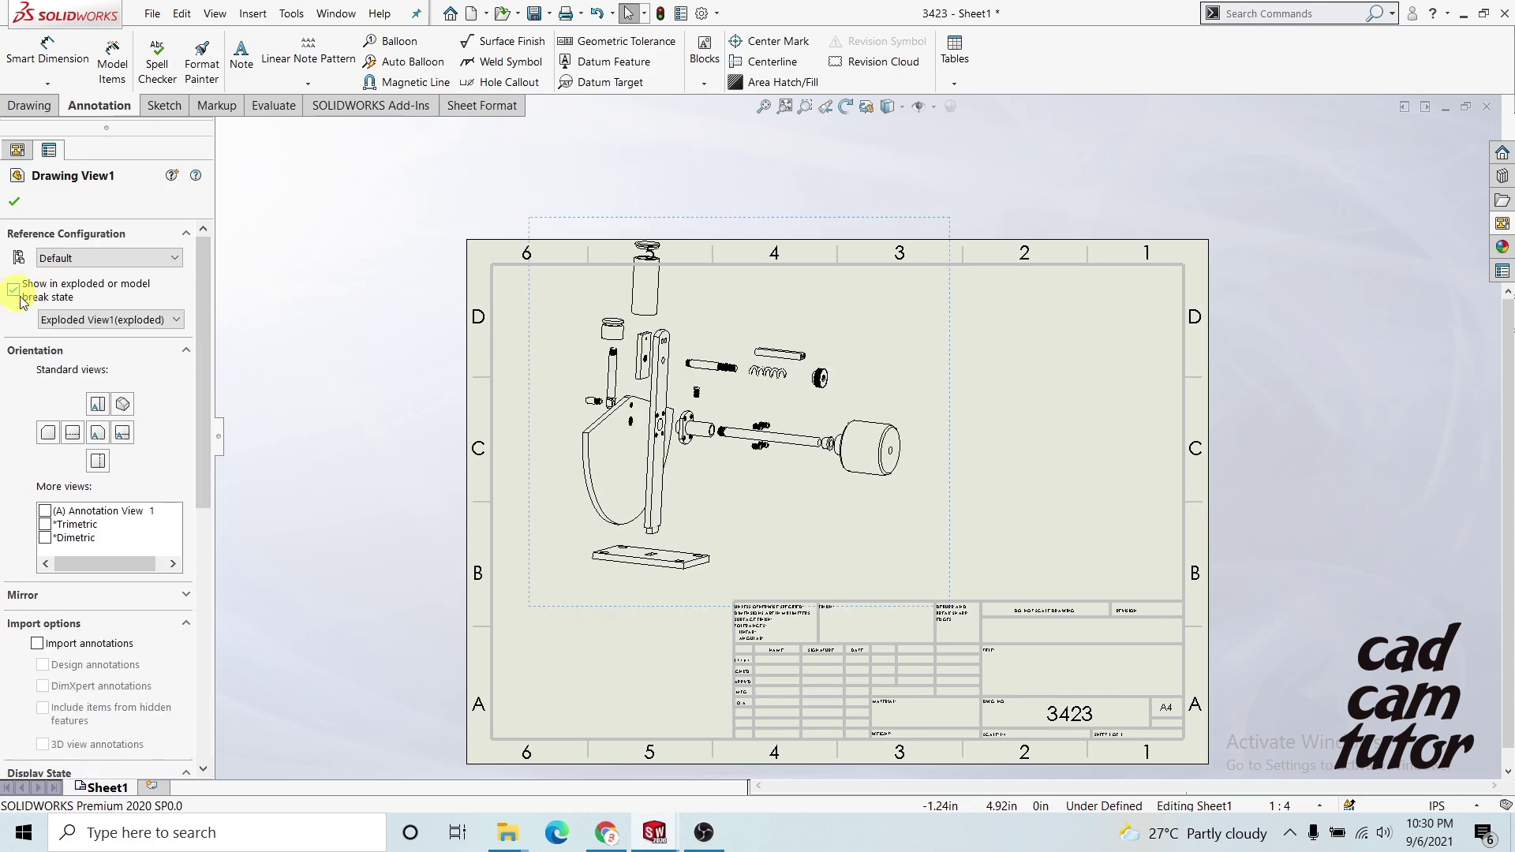
Try Exploded View2 for the drawing view and return it to Exploded View1.
click(101, 317)
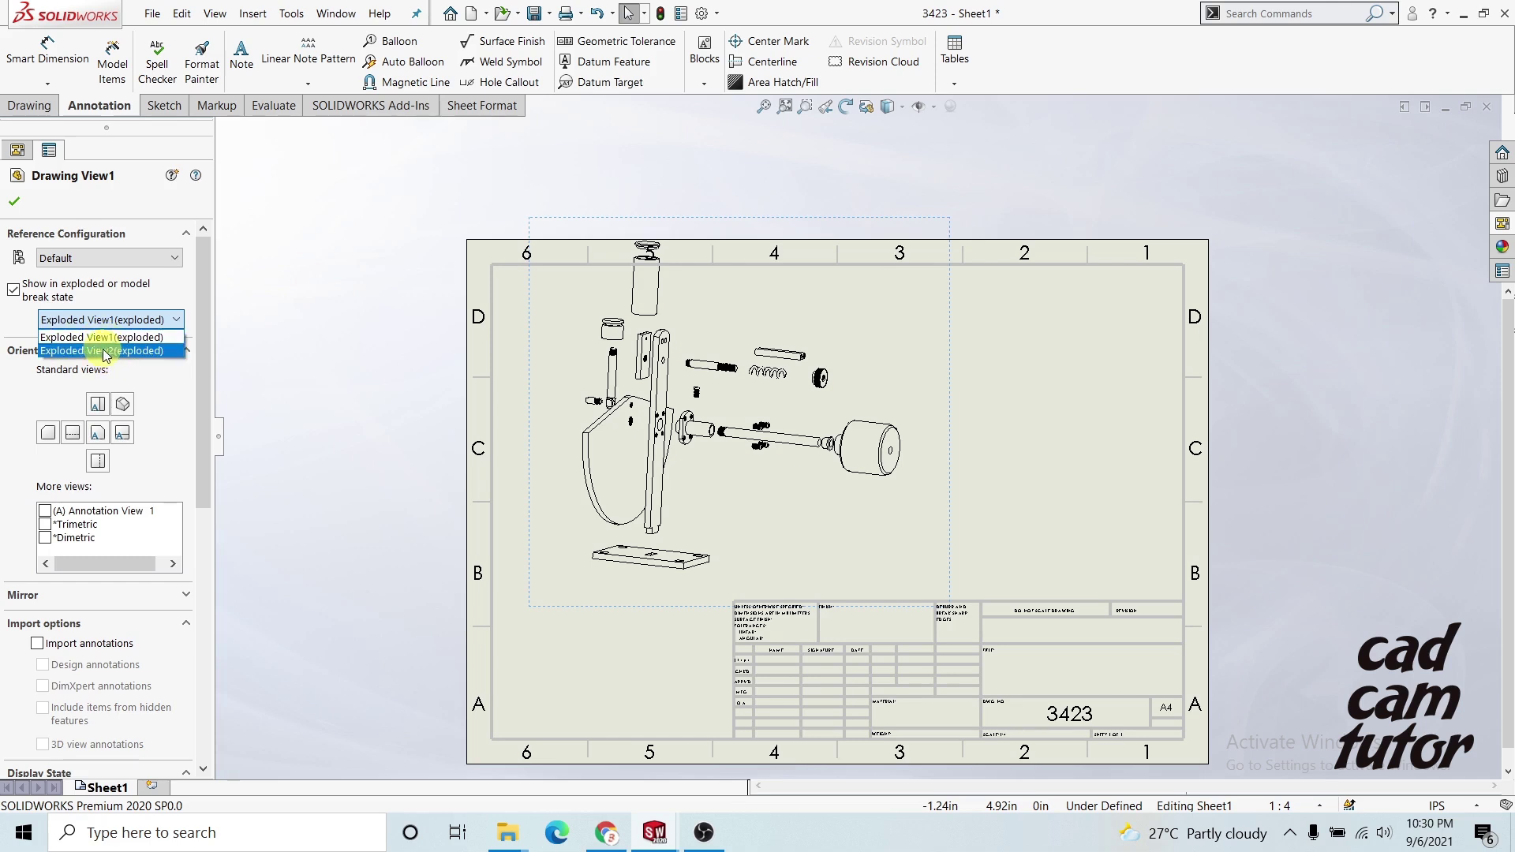
click(102, 351)
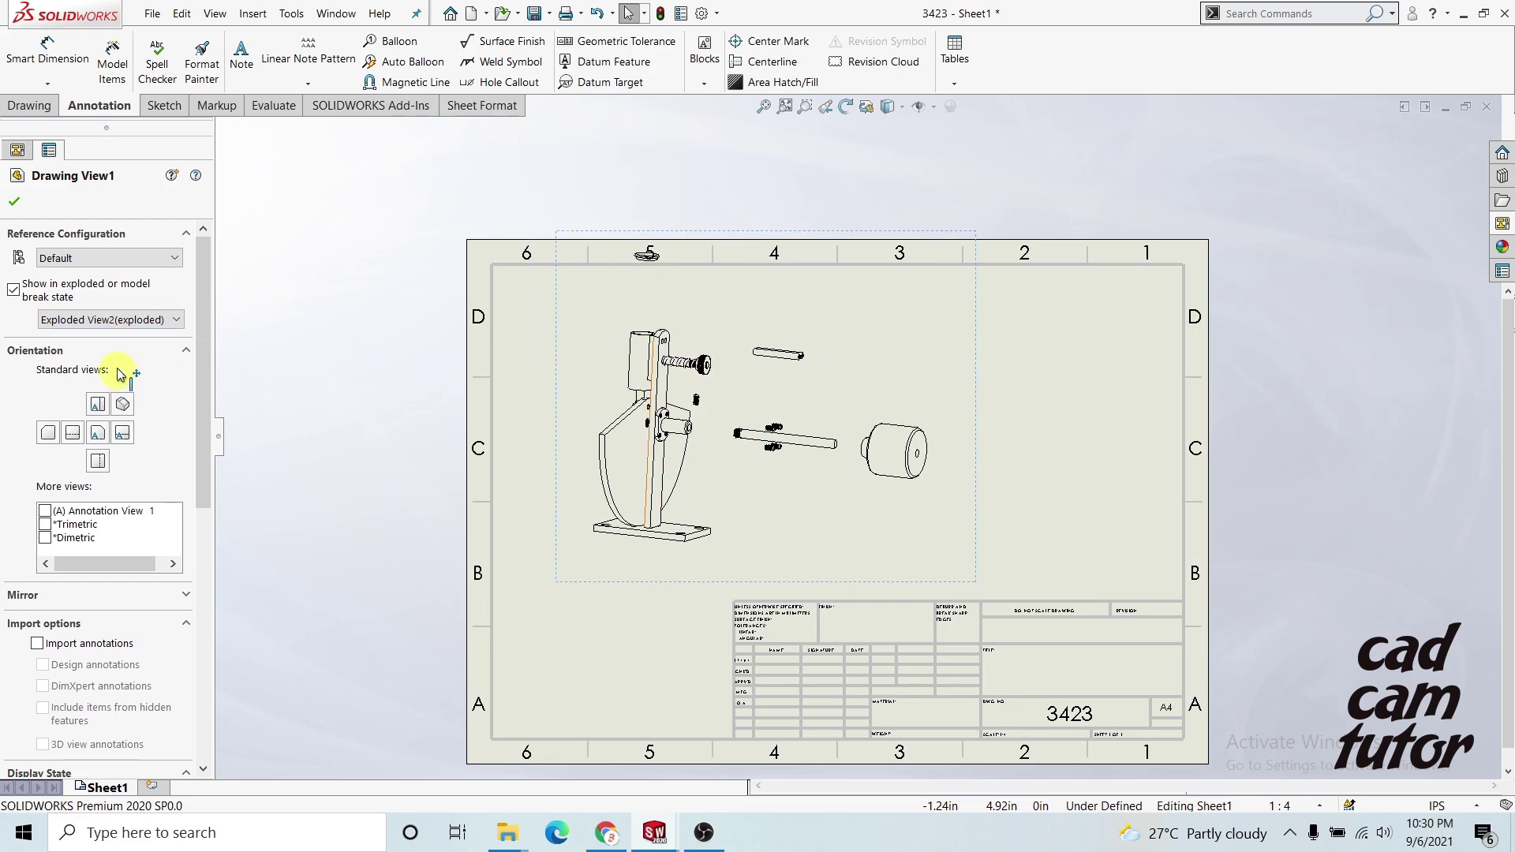
click(108, 319)
click(102, 332)
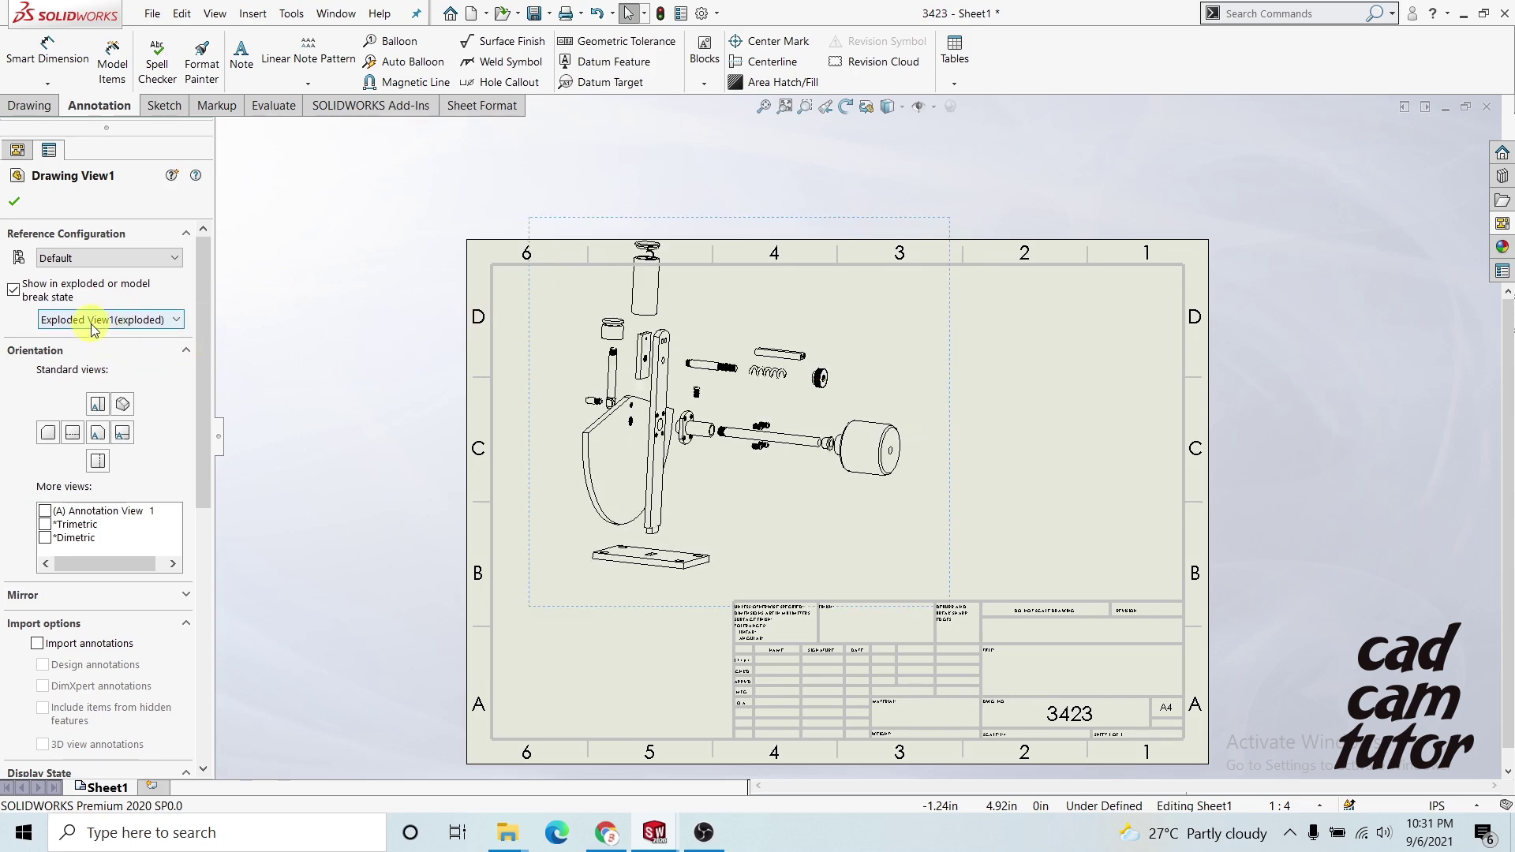
Accept the view settings and move the exploded view down and left so its parts lie inside the sheet border.
click(17, 203)
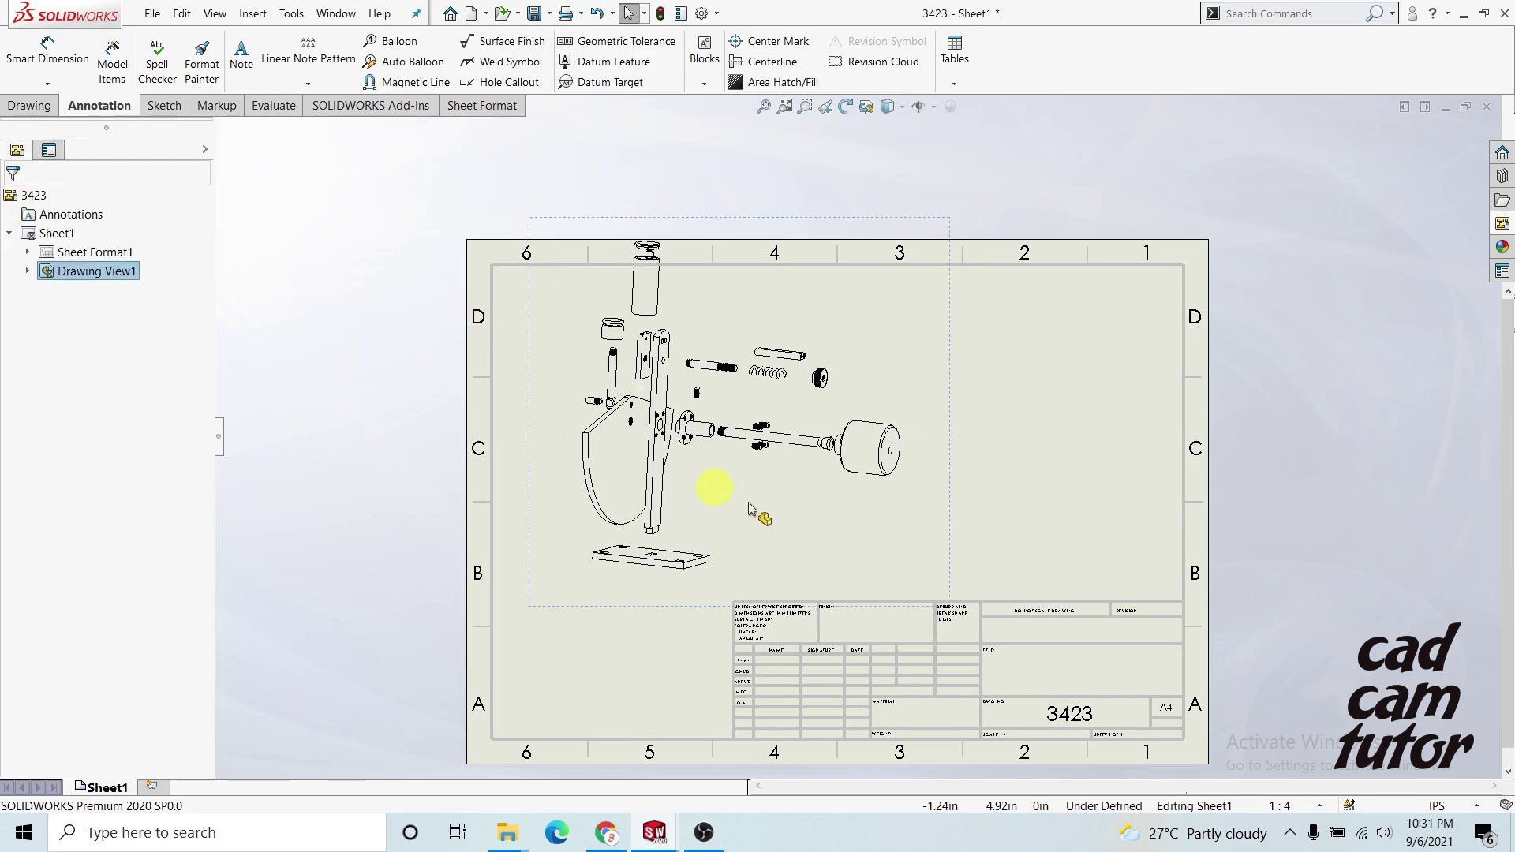
mouse_move(670, 449)
mouse_down()
mouse_move(642, 429)
mouse_move(618, 508)
mouse_move(601, 484)
mouse_up()
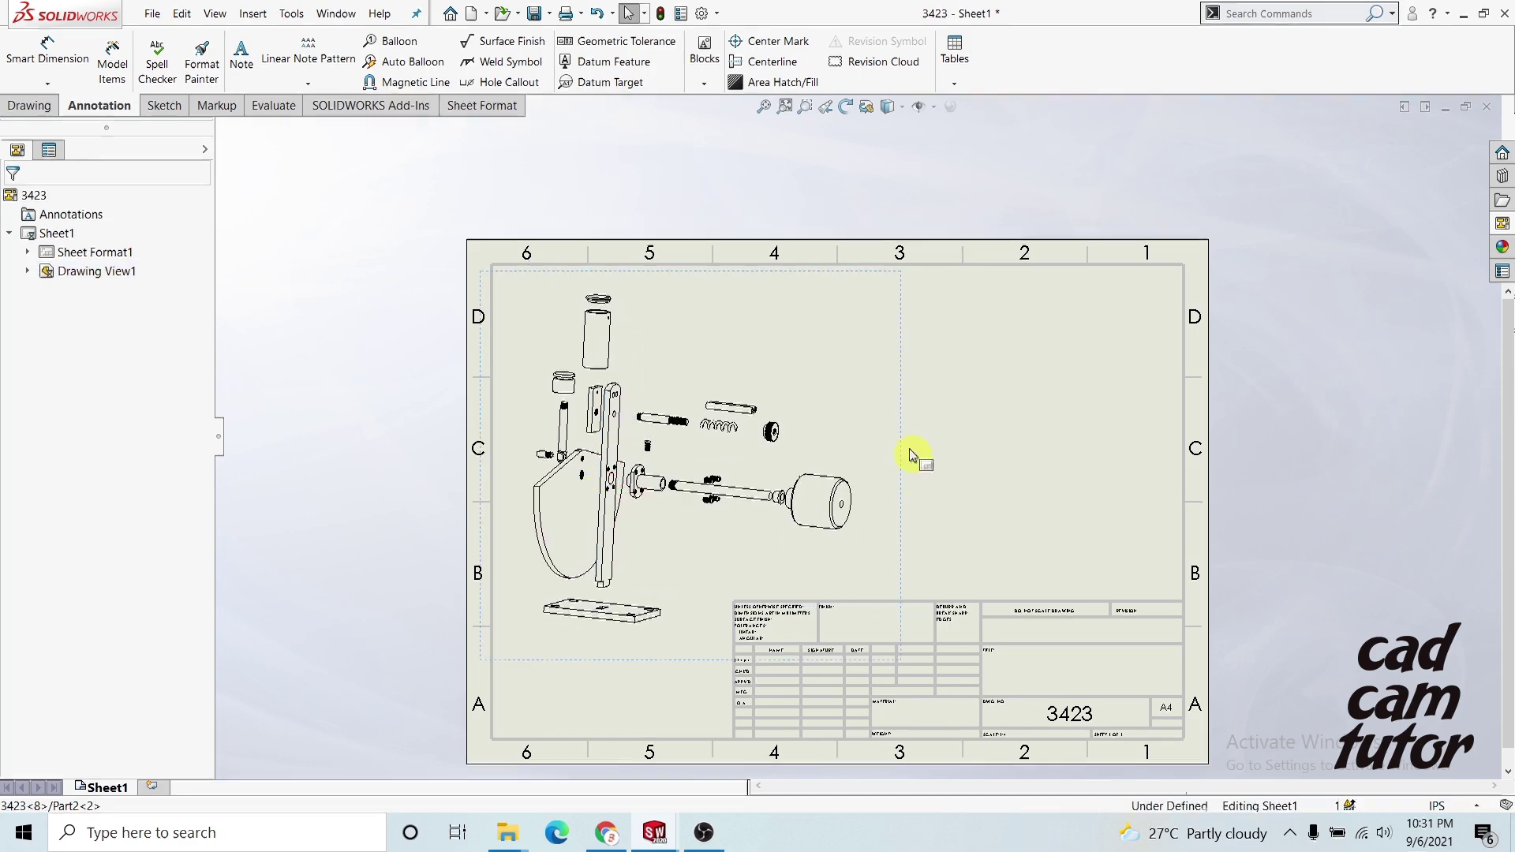
click(949, 425)
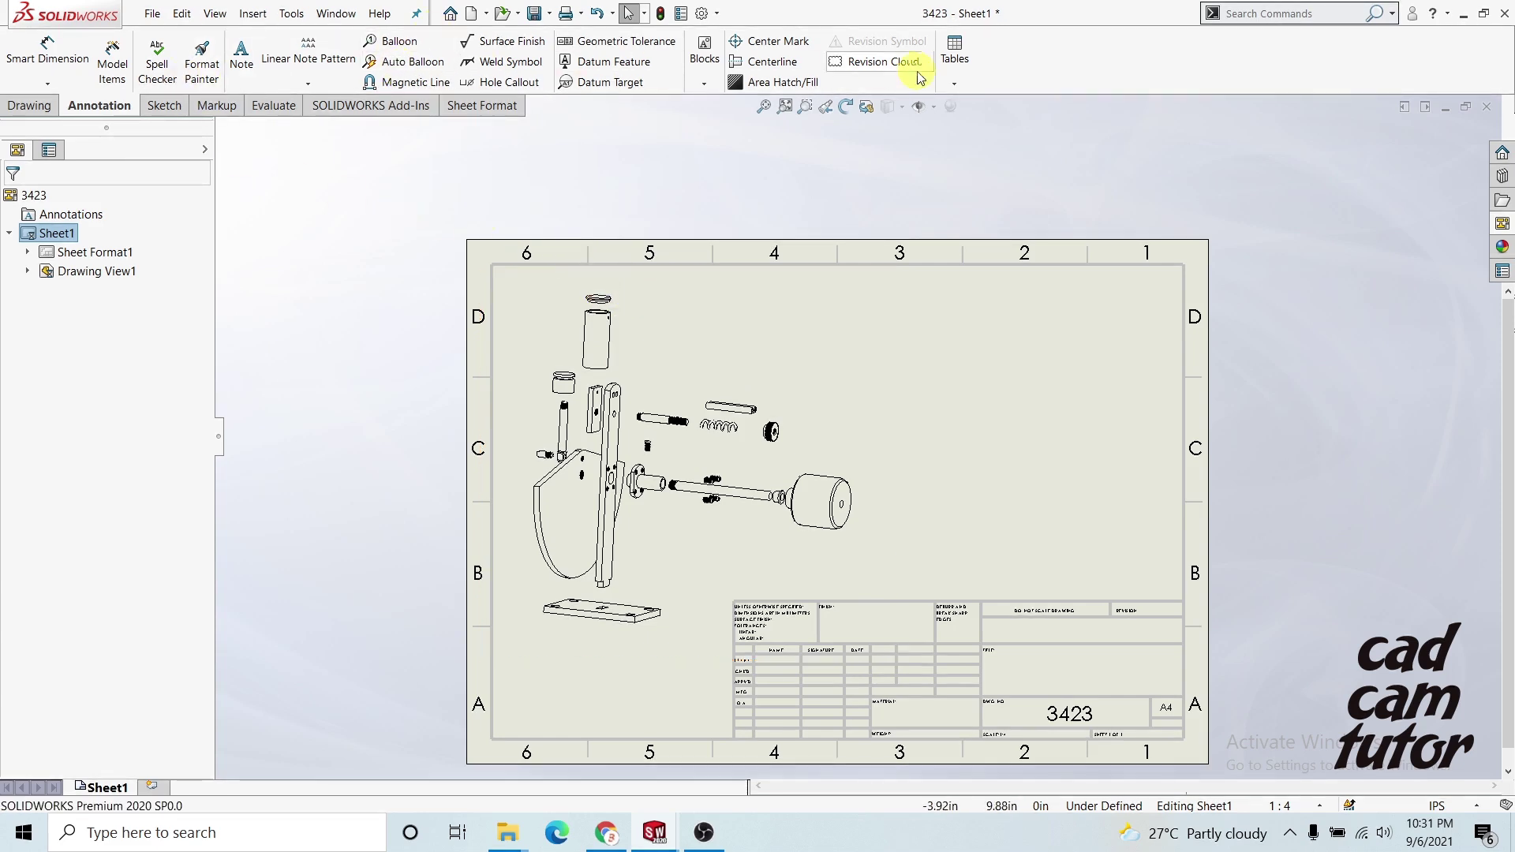
Insert a top-level-only bill of materials for the exploded view with the bom-standard template, placed against the upper right of the sheet border.
click(951, 79)
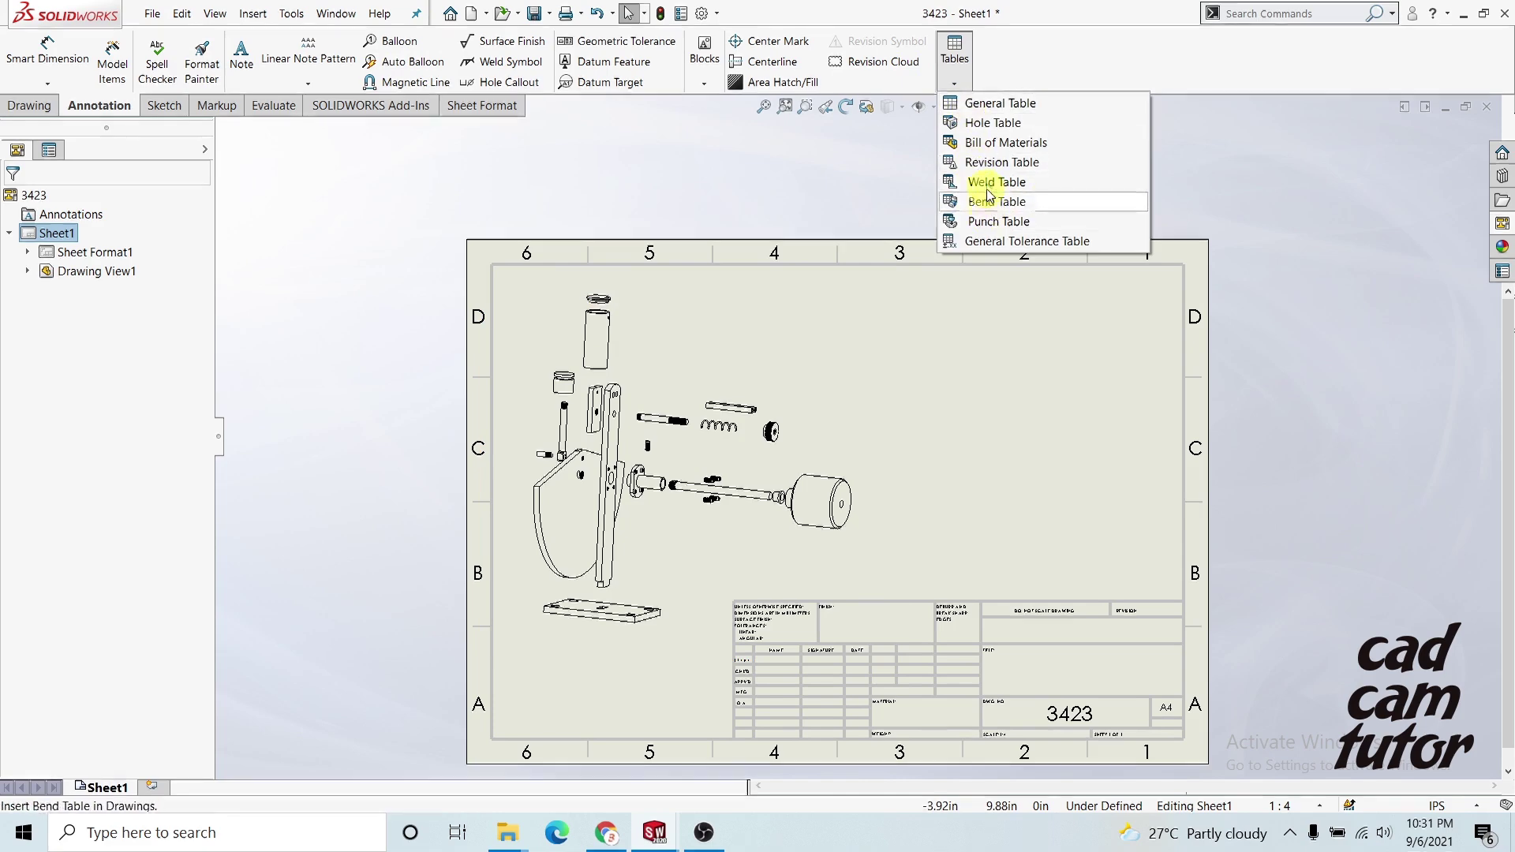
click(995, 143)
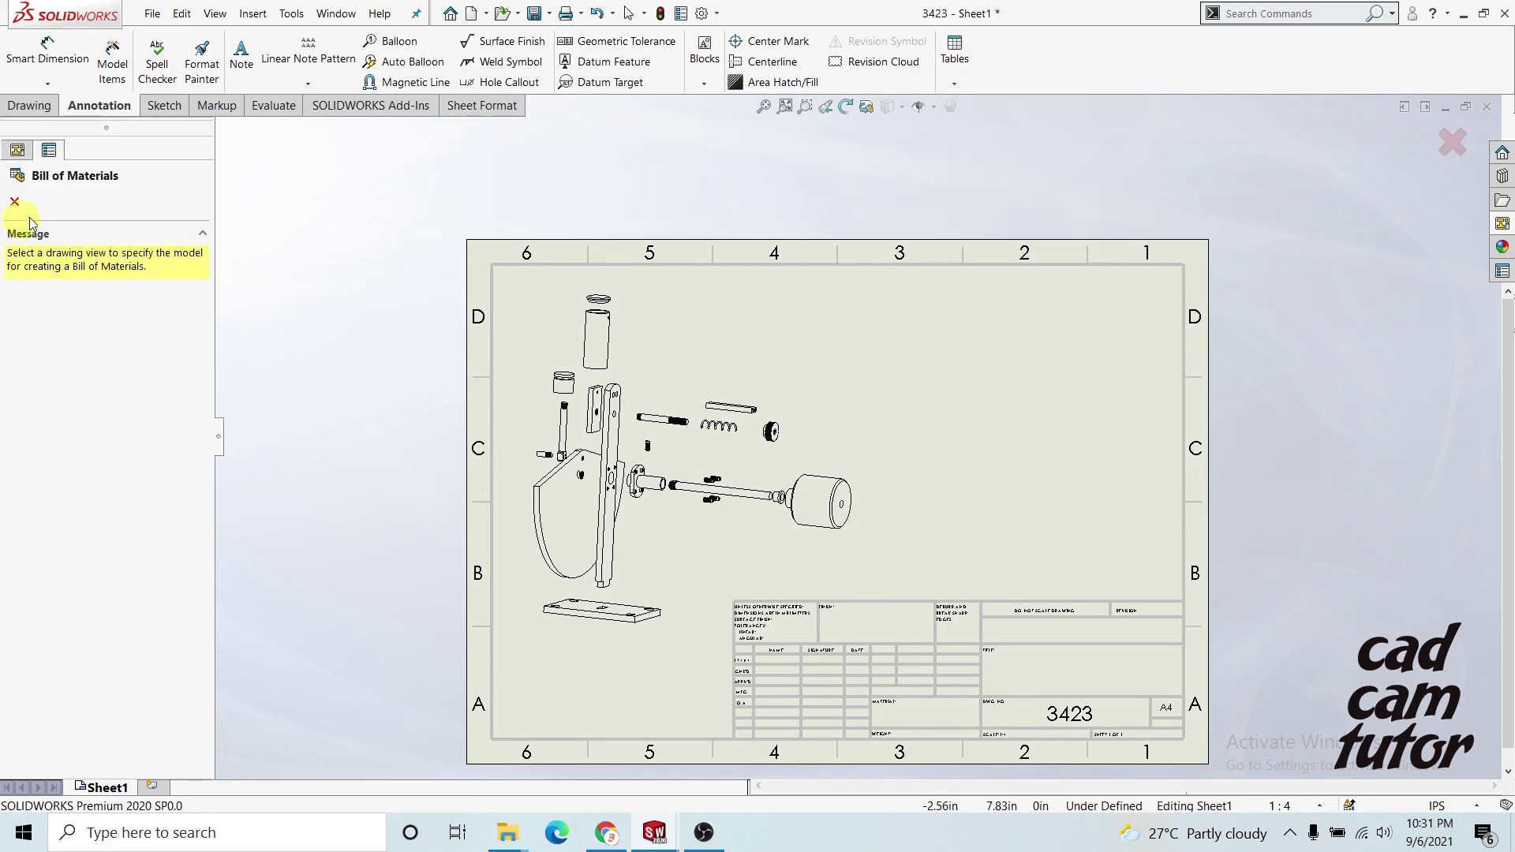
click(598, 347)
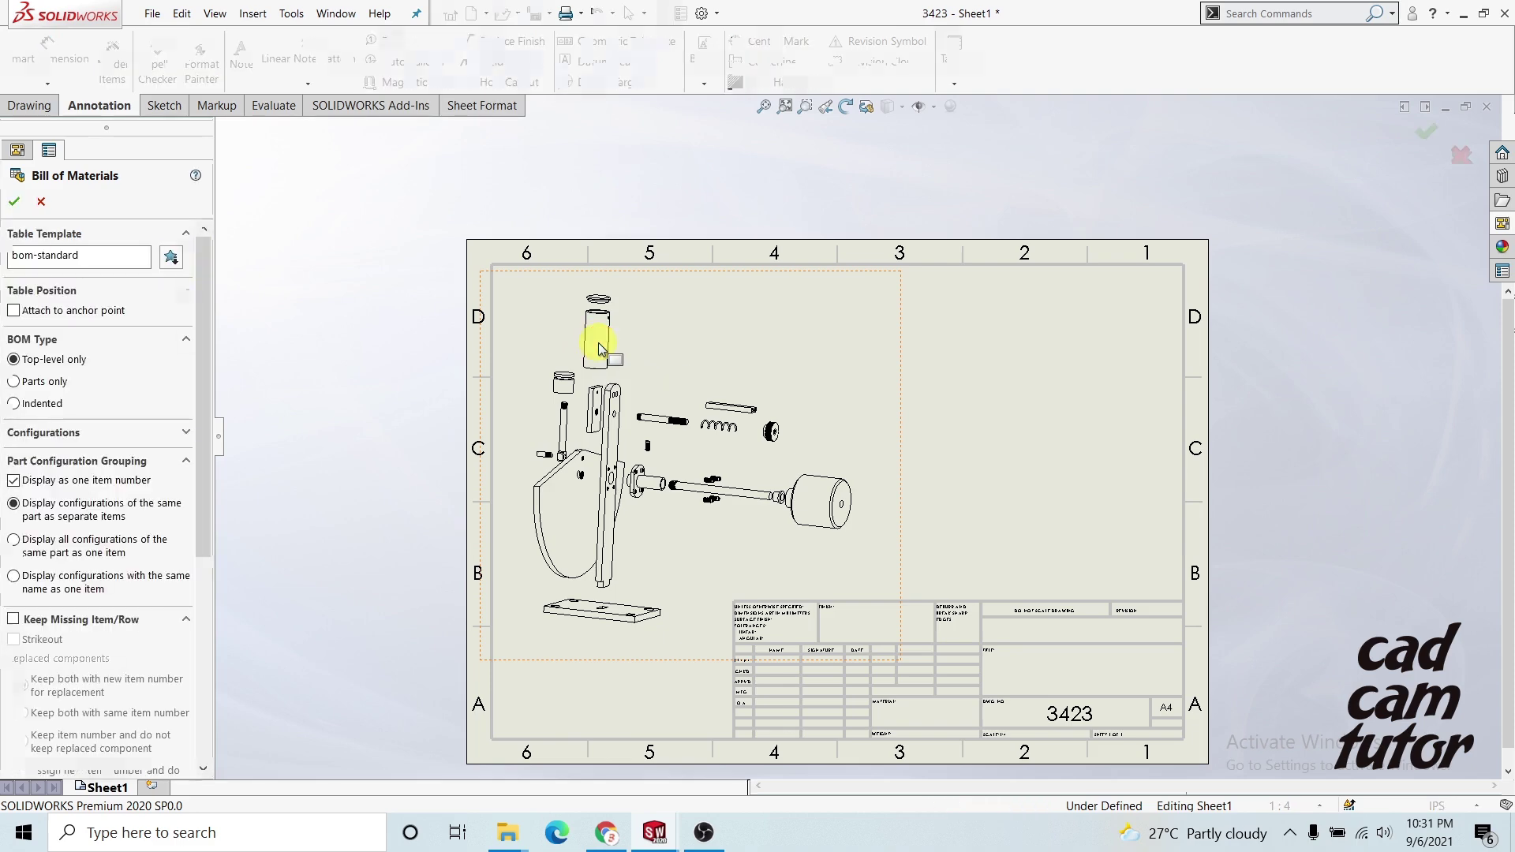
click(14, 202)
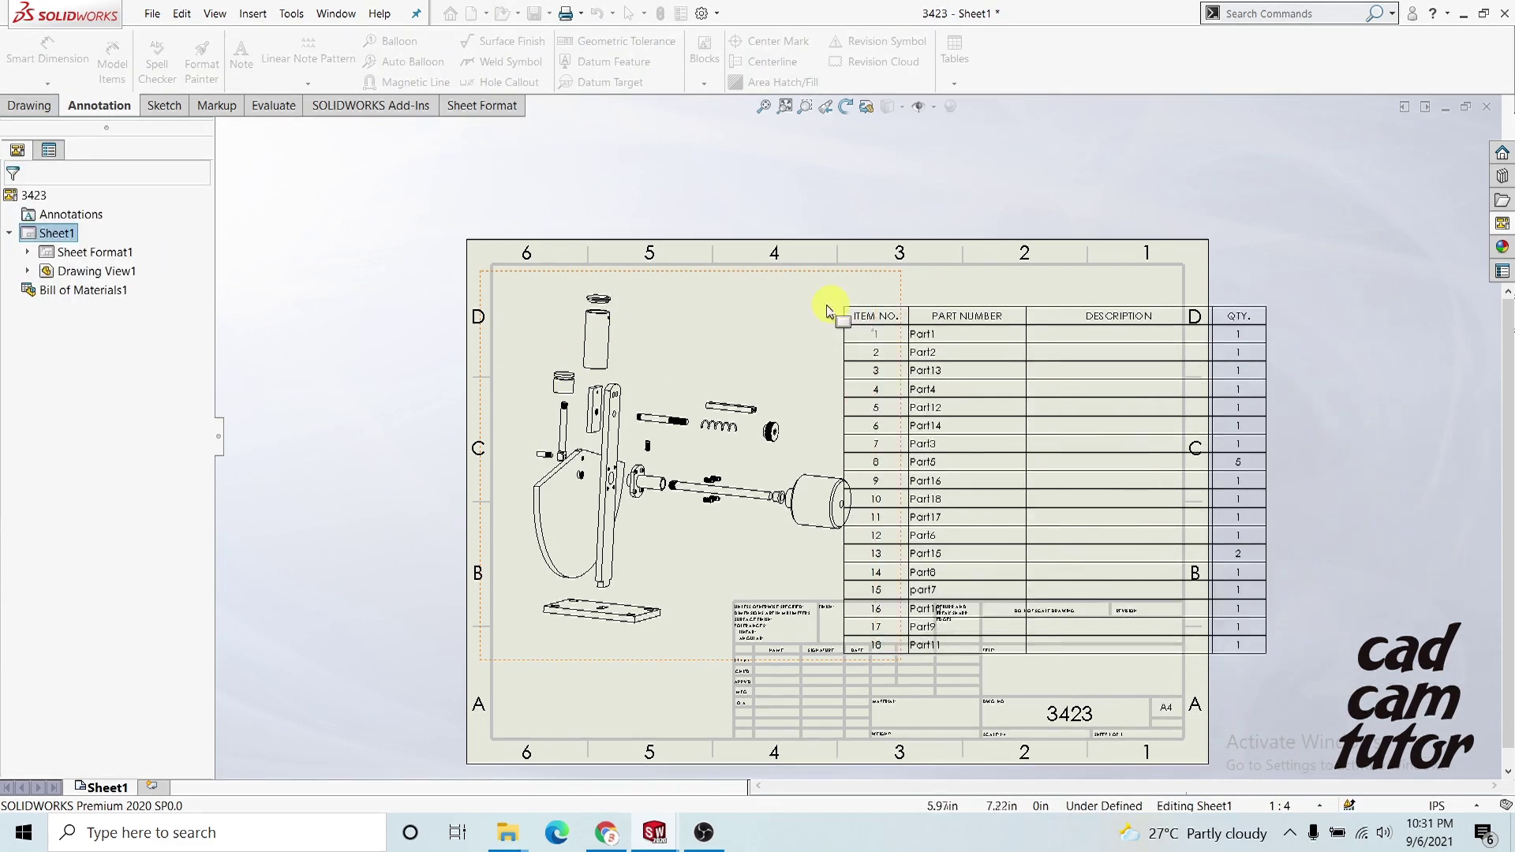
click(754, 292)
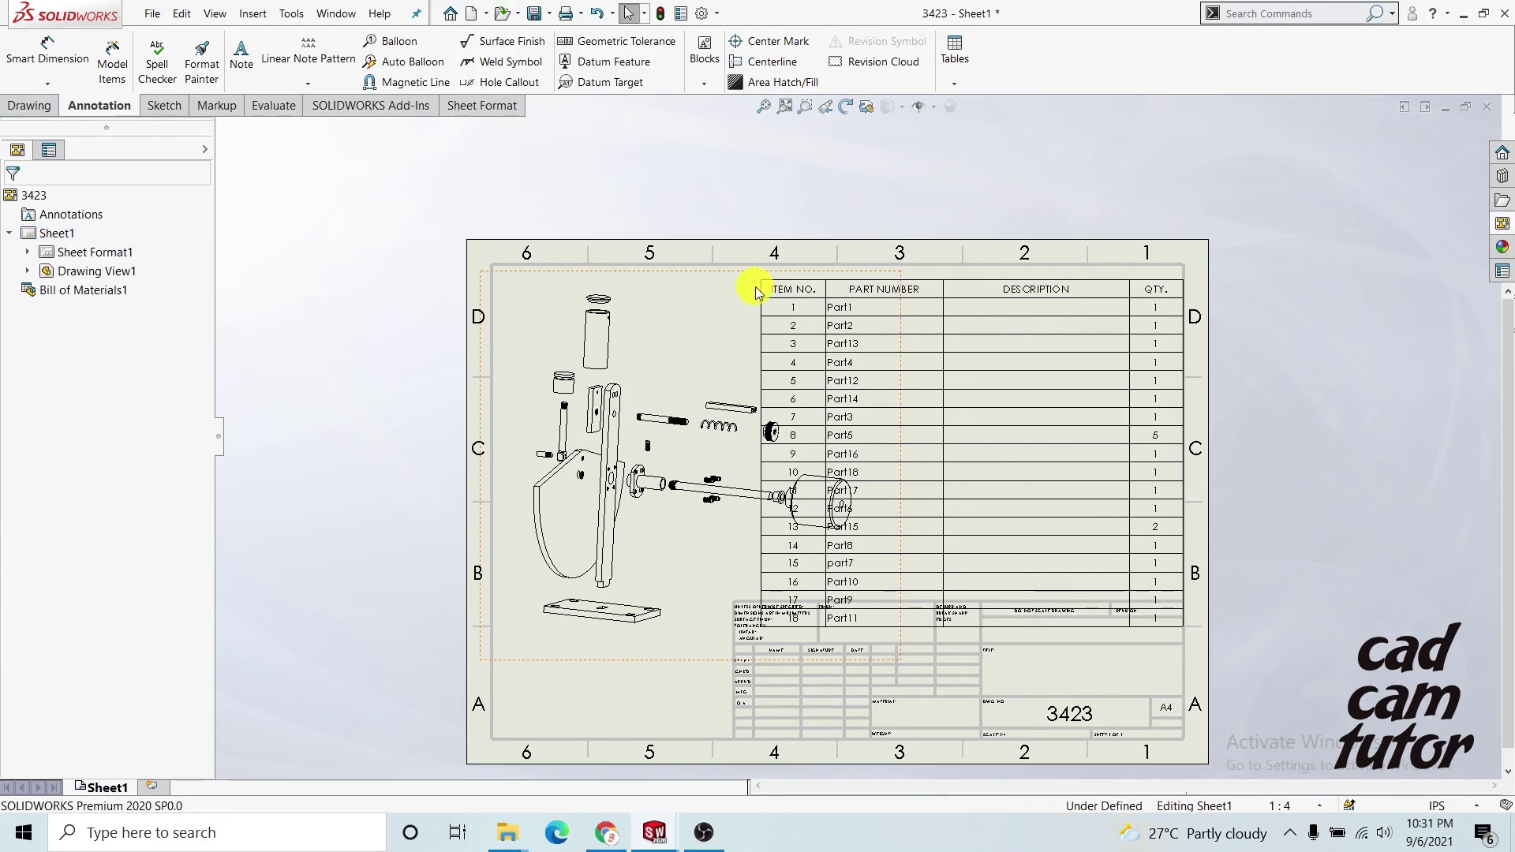
Try to delete the Description column from the bill of materials, and undo the removal of the whole table.
click(1017, 344)
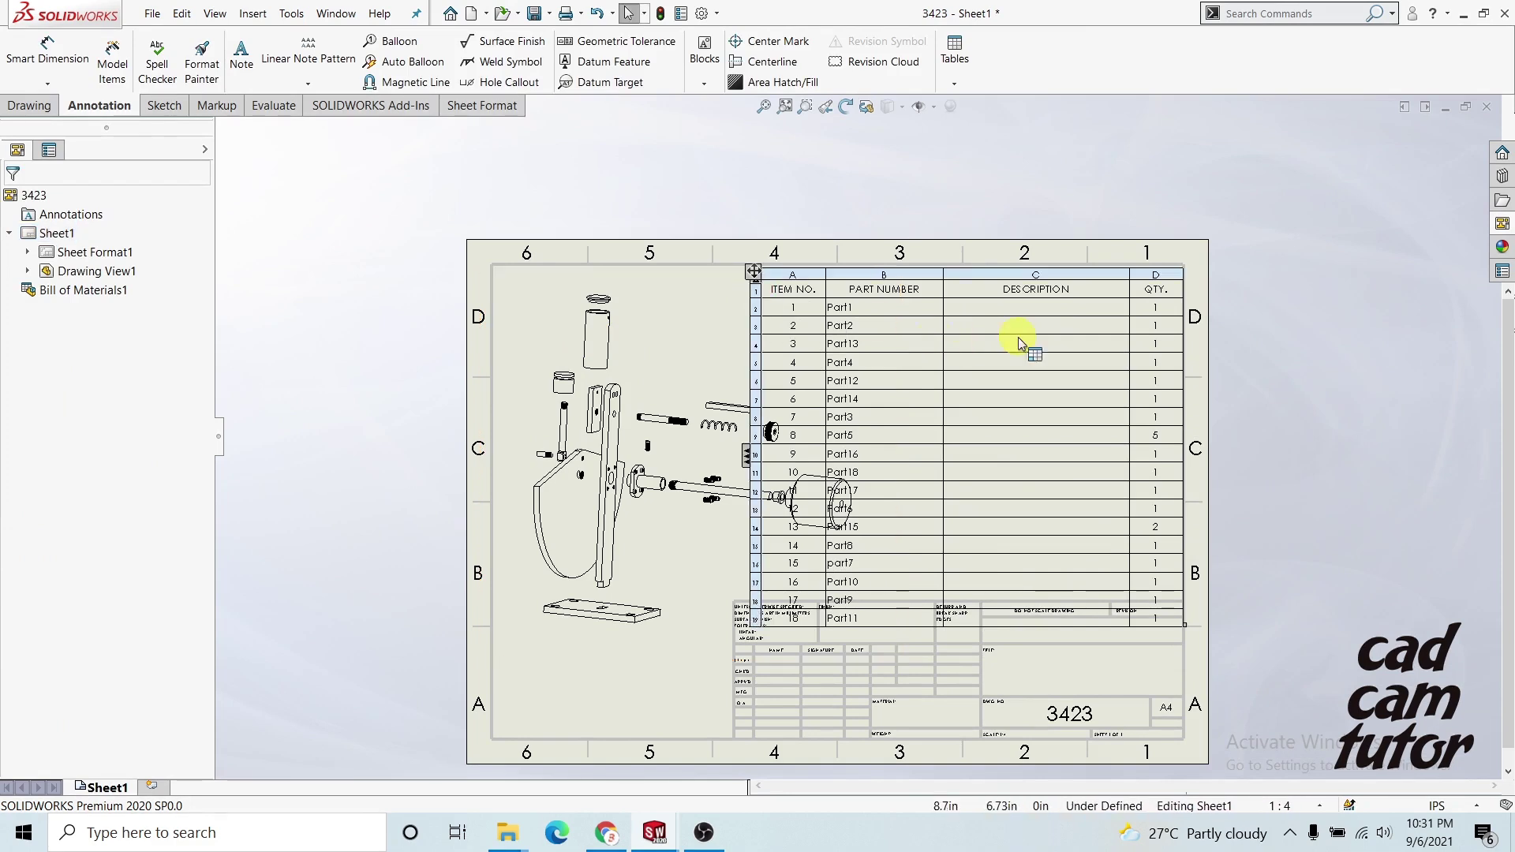
right_click(1001, 278)
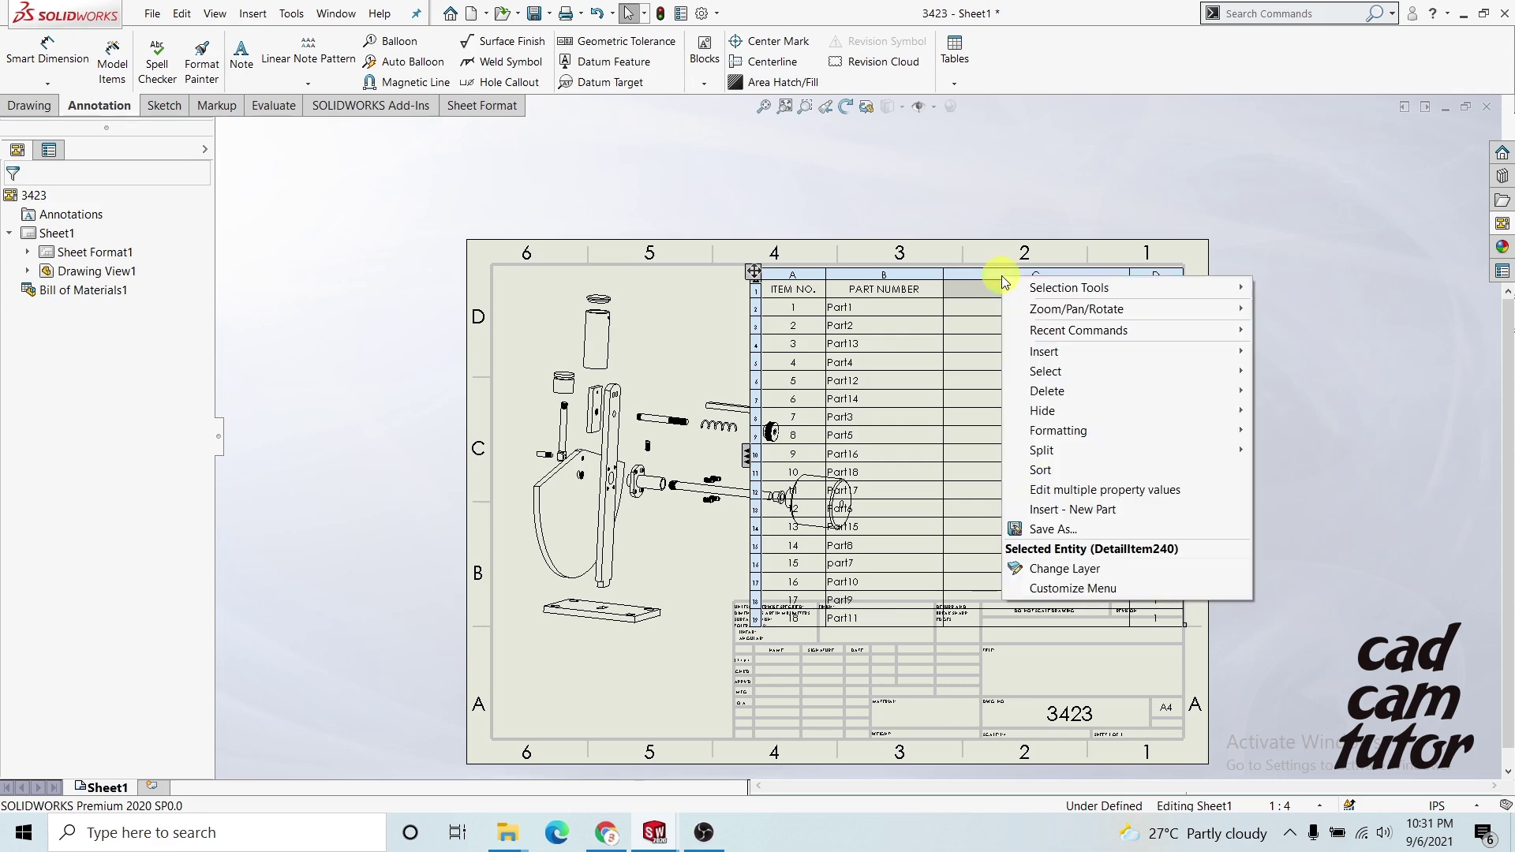
mouse_move(1045, 395)
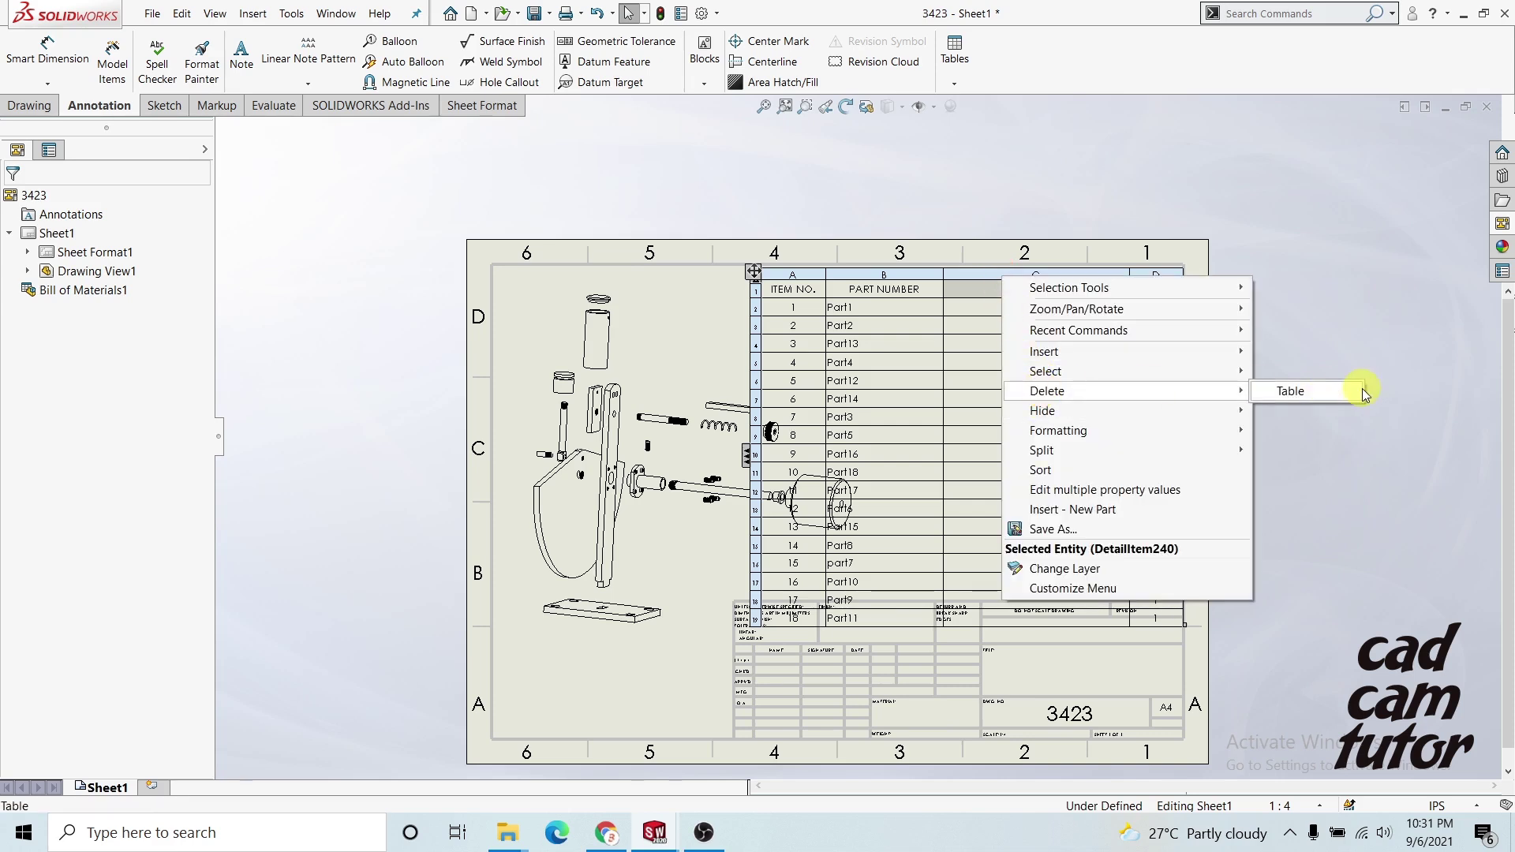
click(1363, 392)
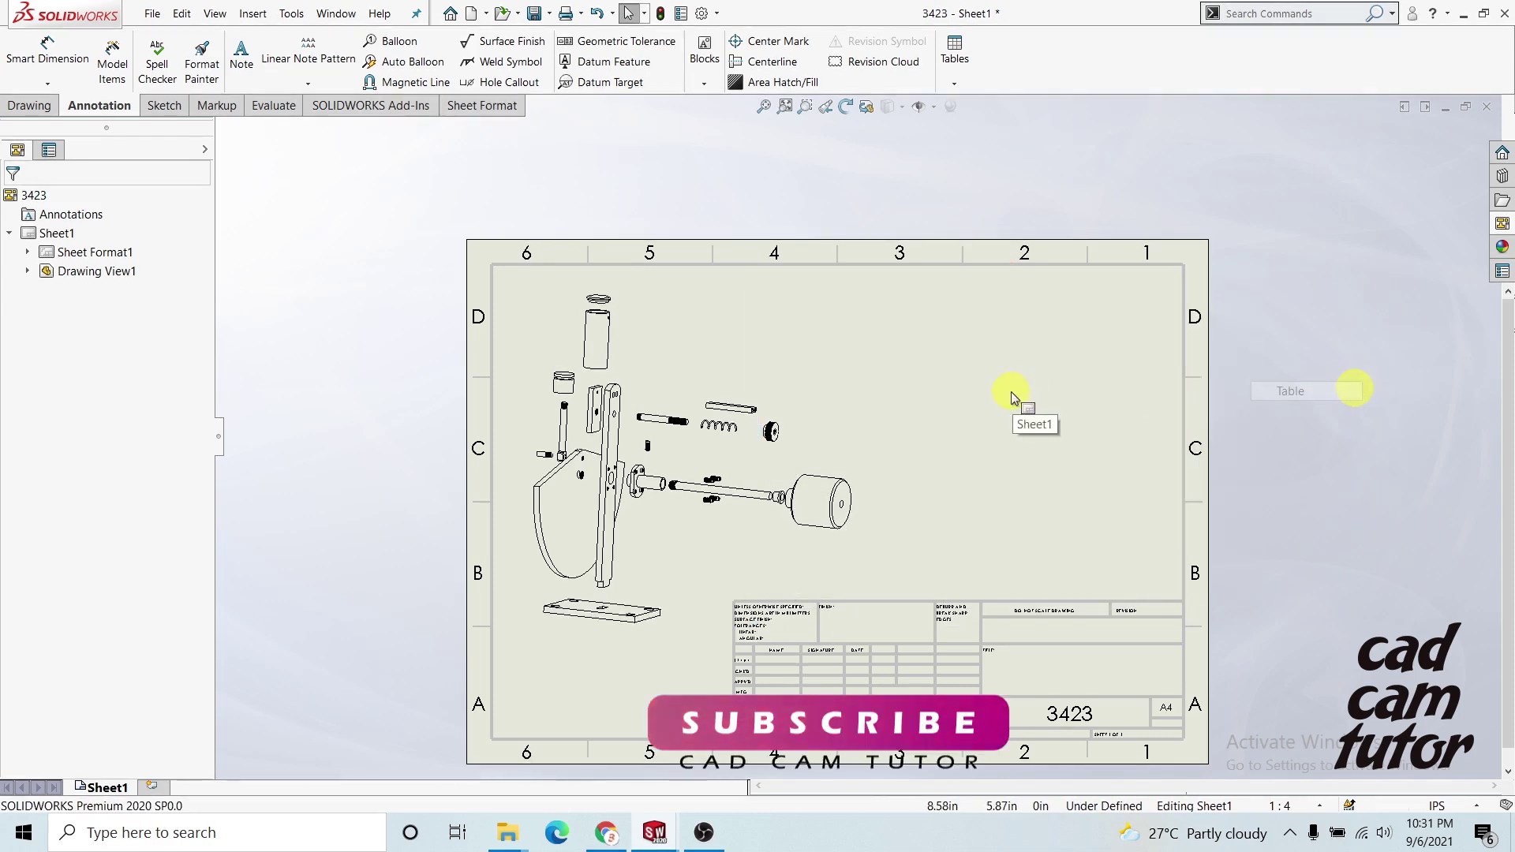
key(ctrl+z)
click(988, 298)
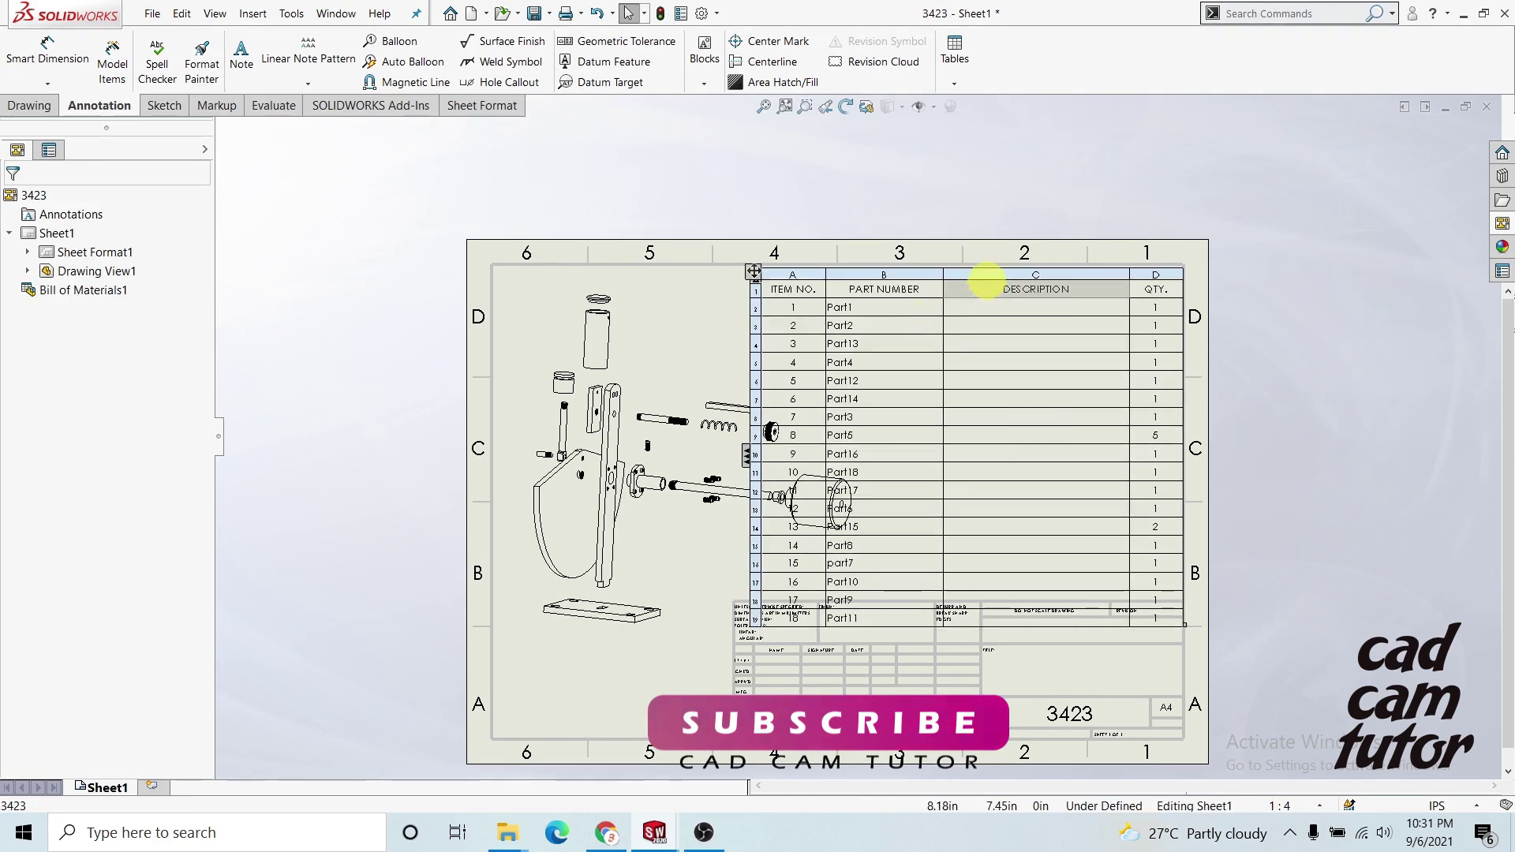
right_click(989, 298)
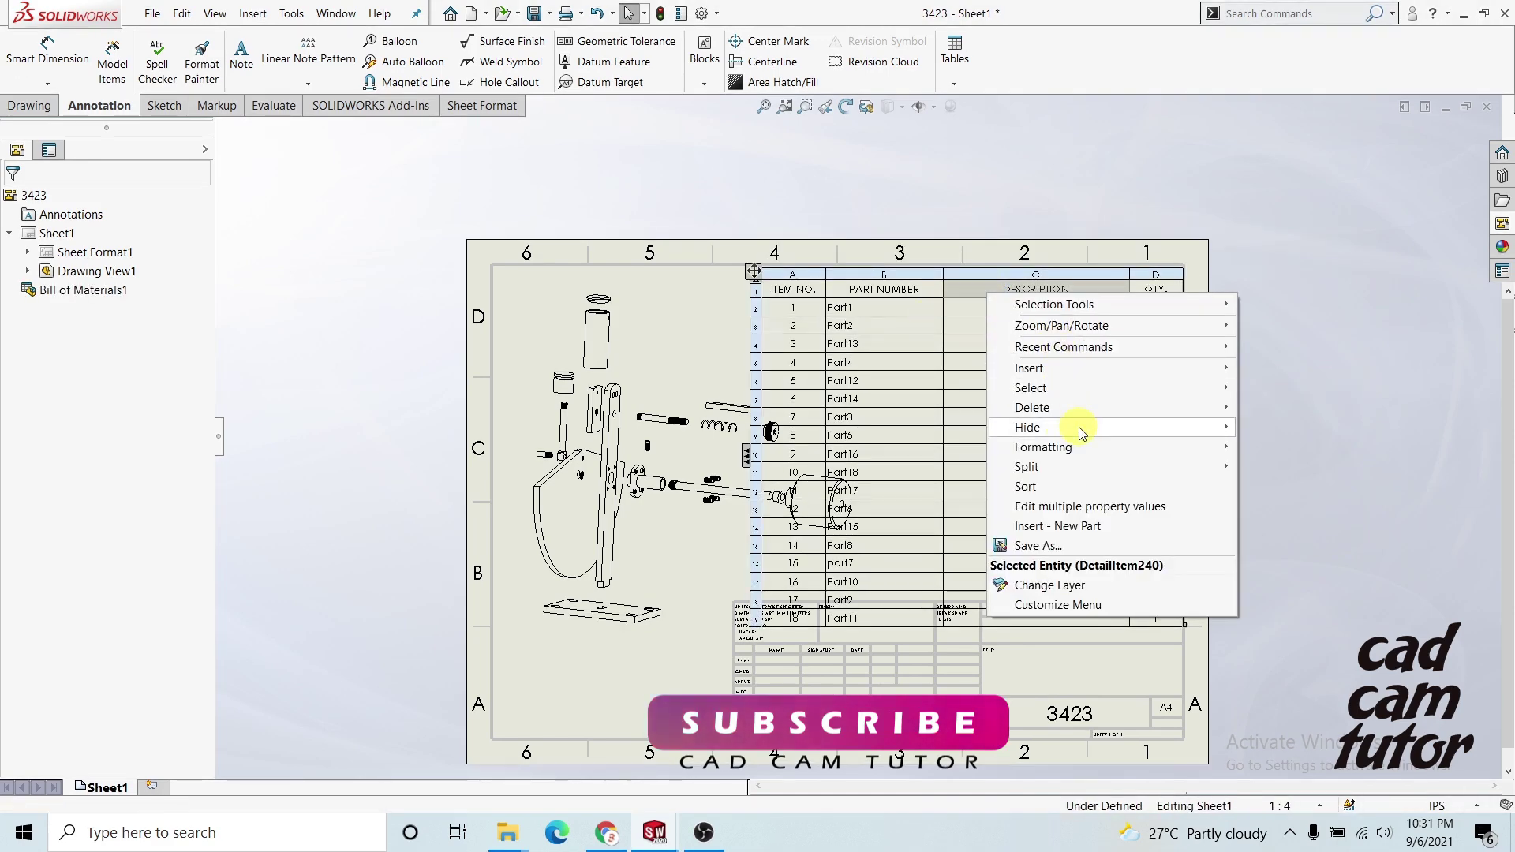
mouse_move(1070, 411)
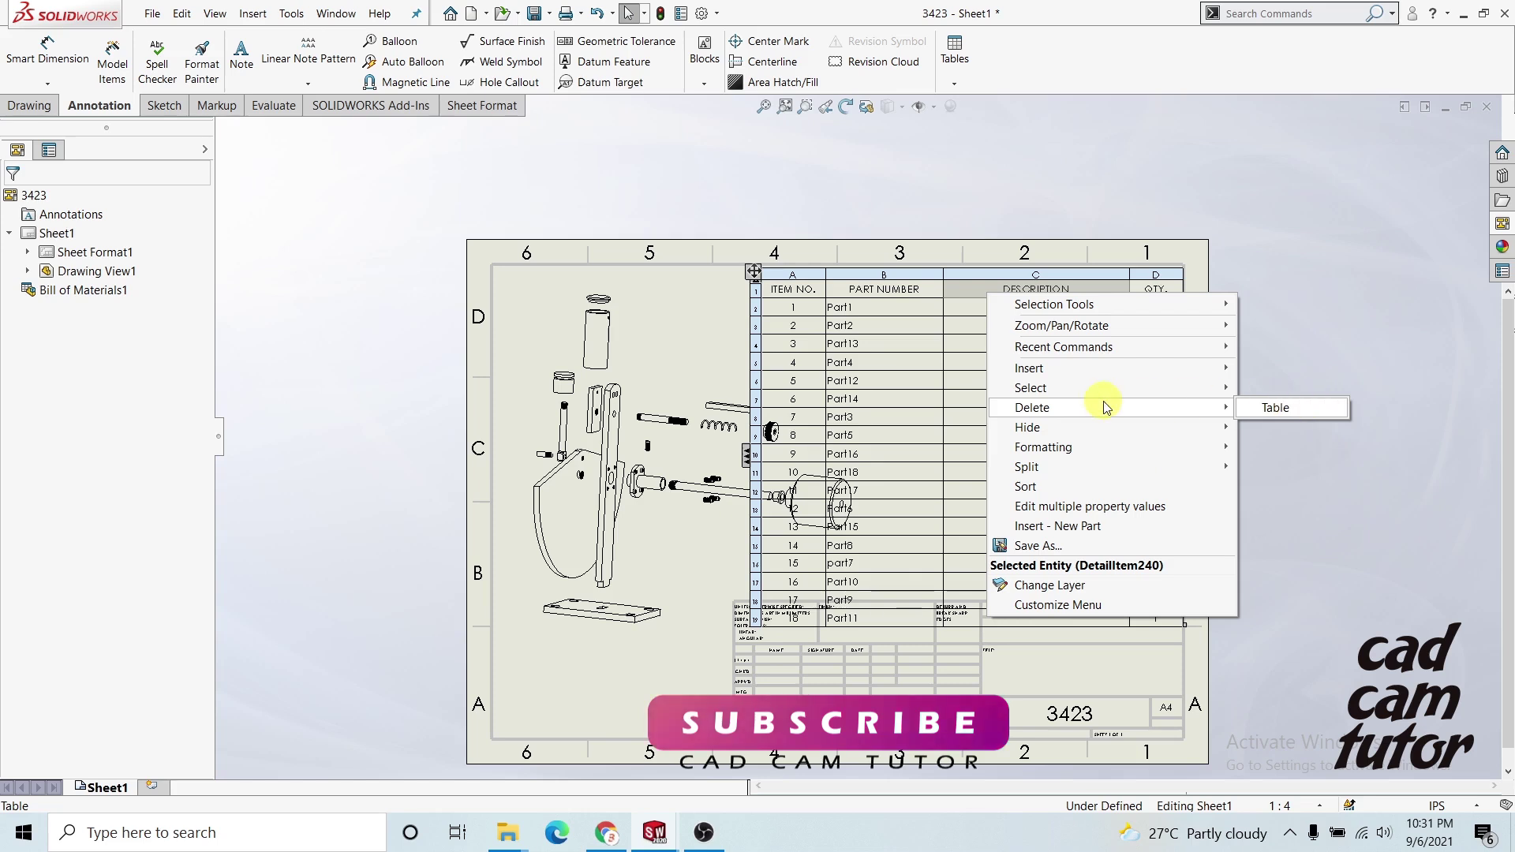
click(964, 292)
click(1032, 289)
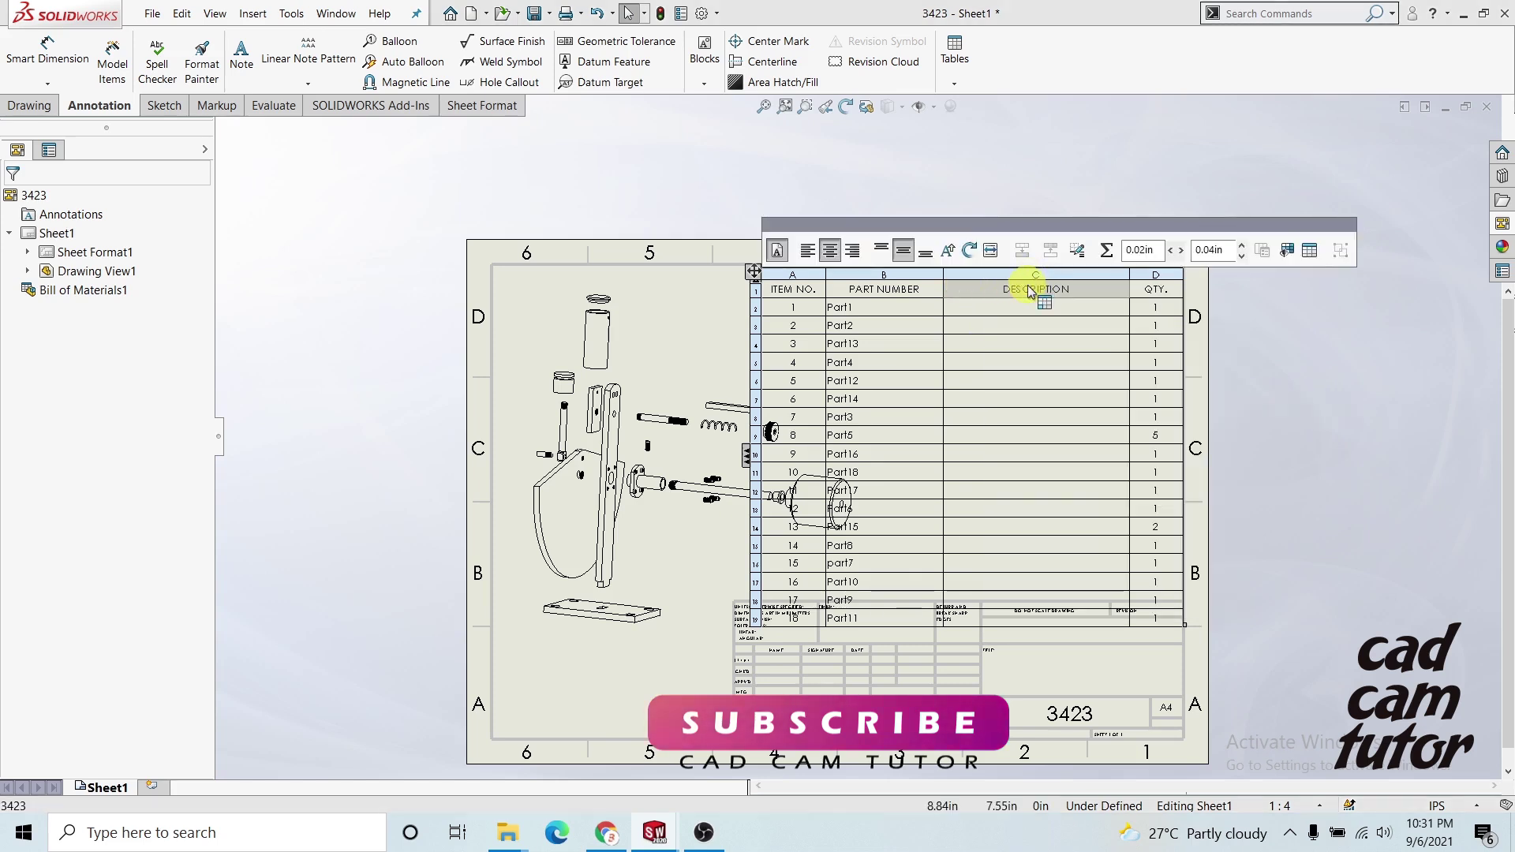
Select the entire Description column of the bill of materials and delete it.
click(1027, 280)
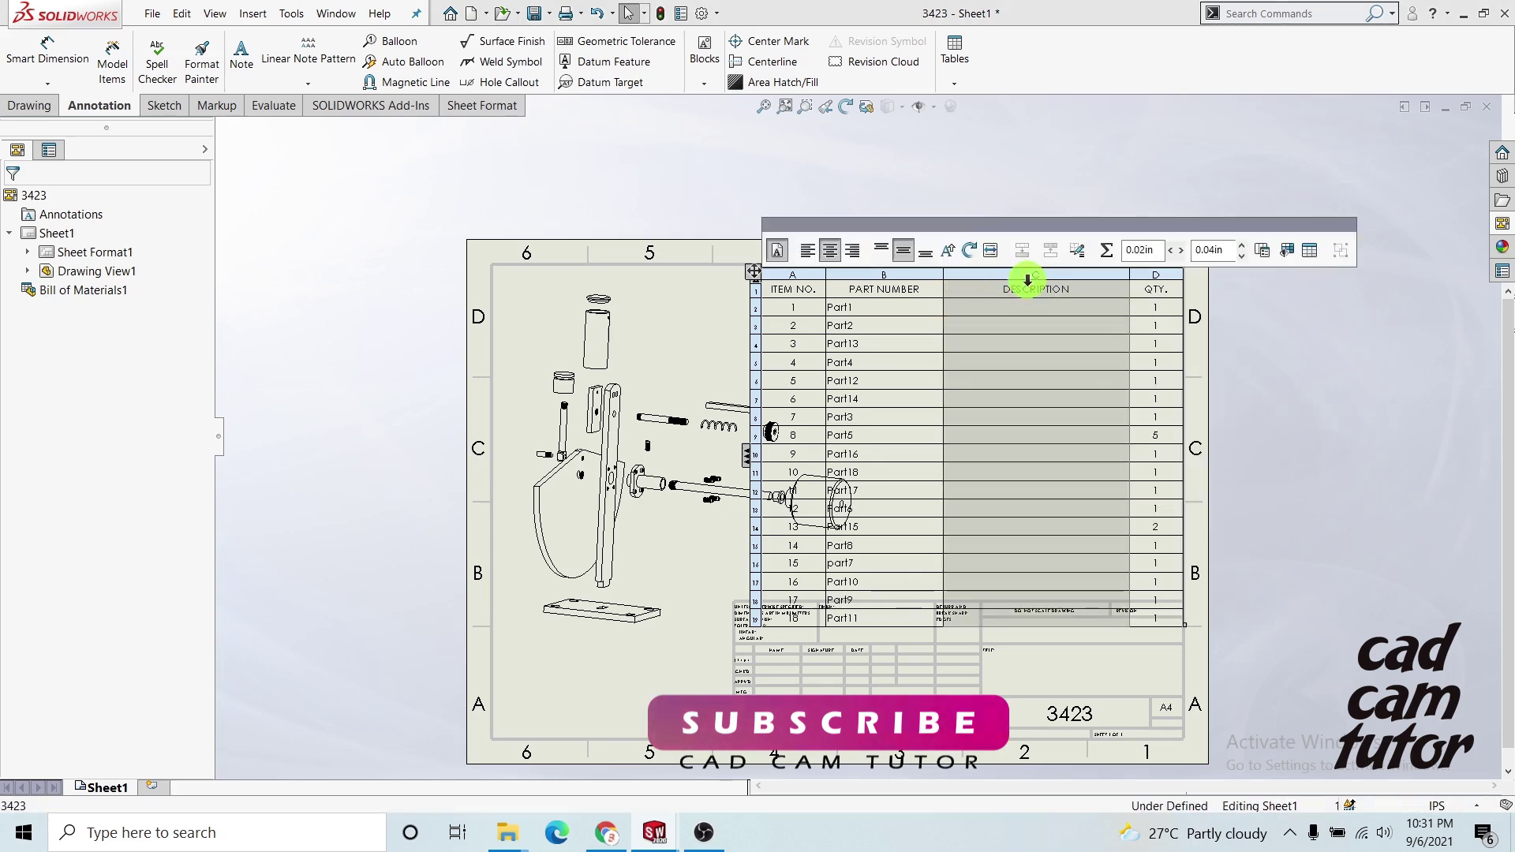
right_click(1028, 281)
mouse_move(1159, 396)
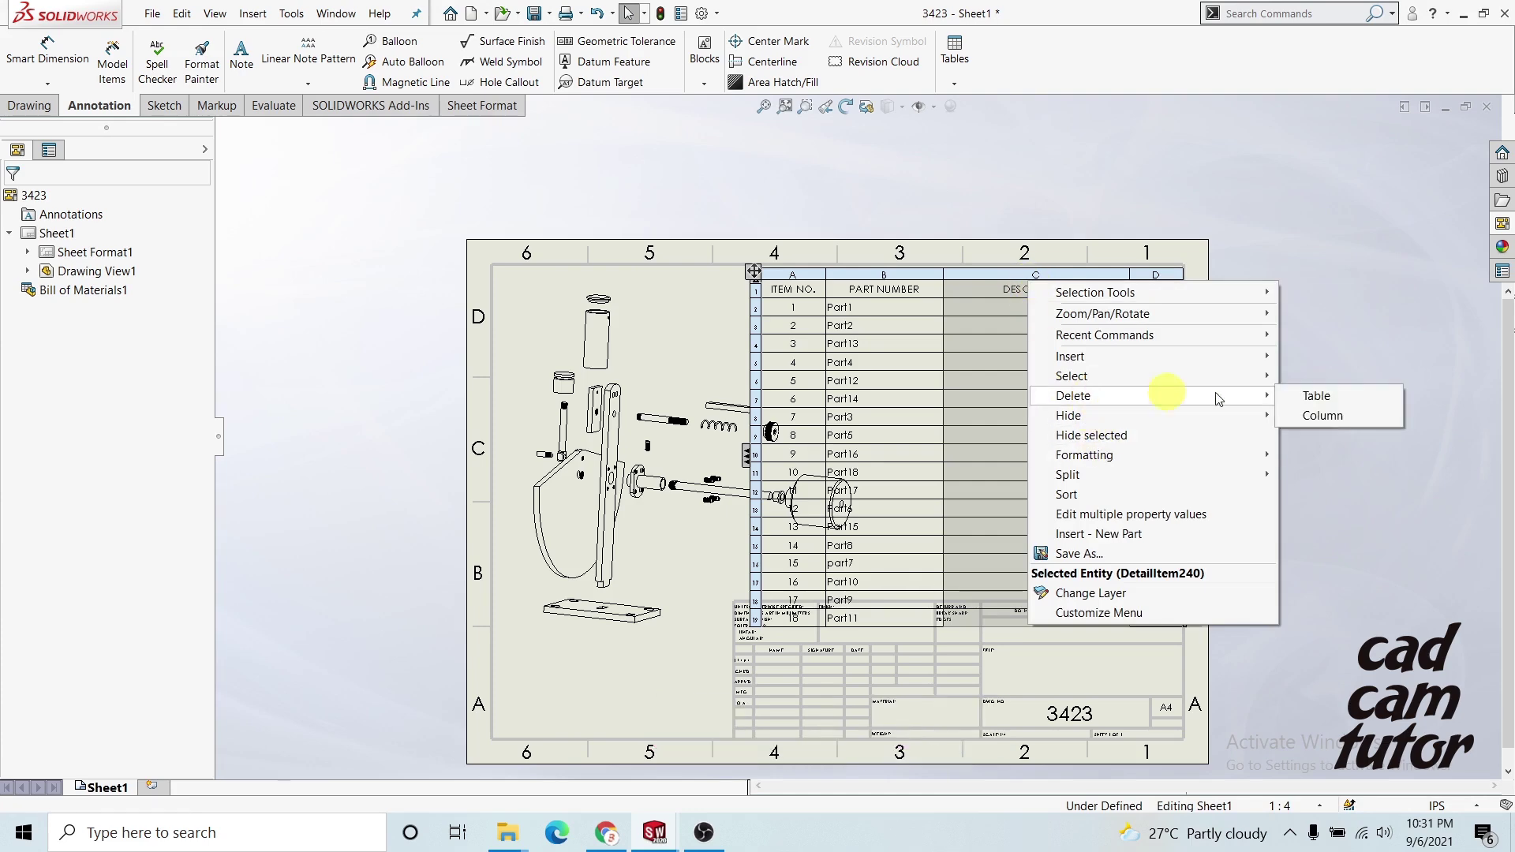
click(1369, 417)
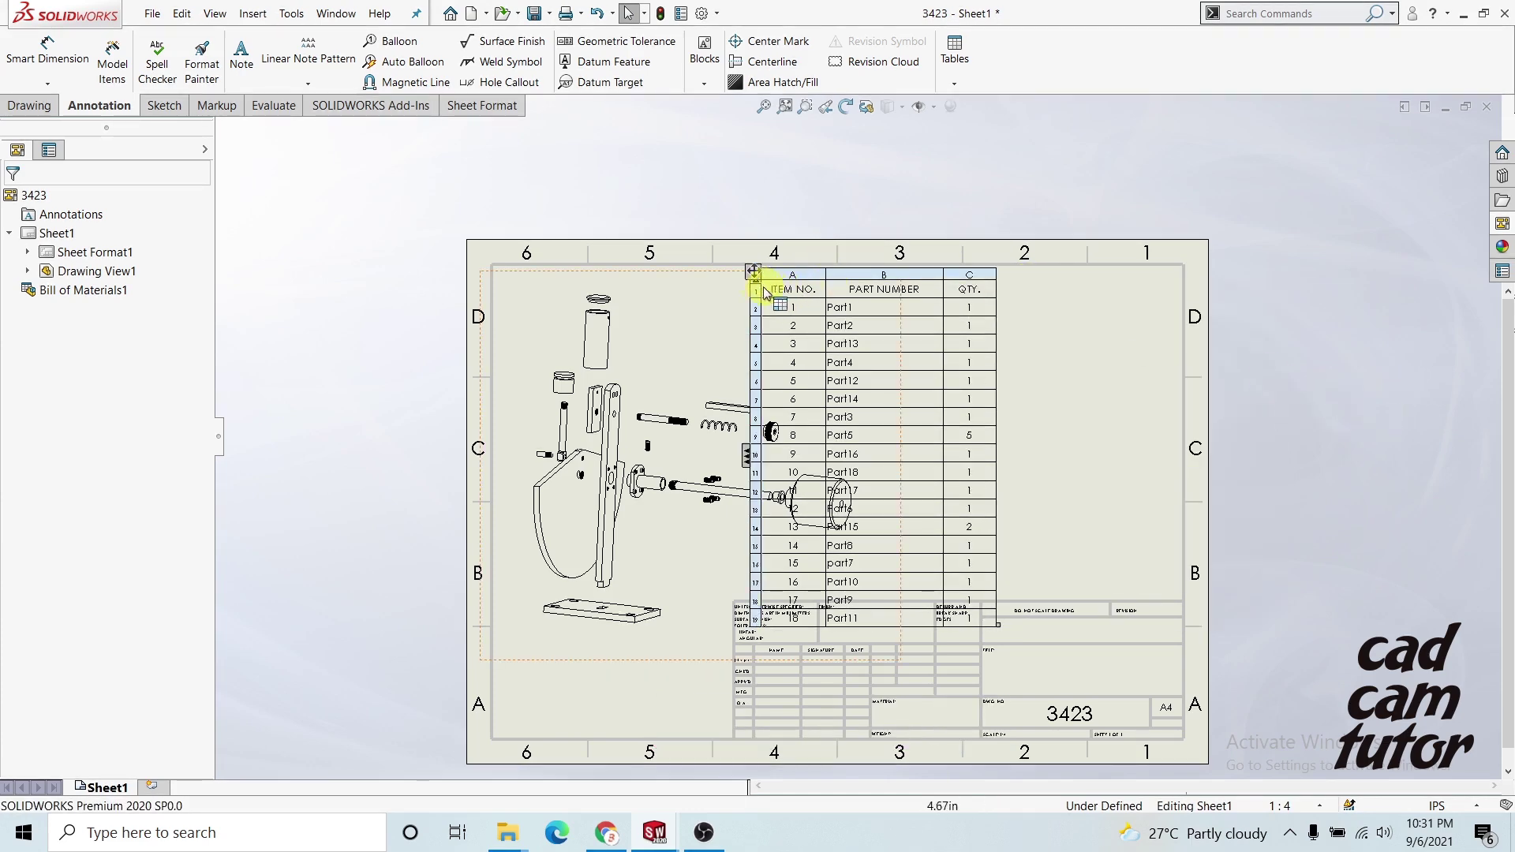
Shrink the bill of materials table and move it beside the exploded view, clear of the parts and above the title block.
drag(995, 626, 989, 579)
click(754, 272)
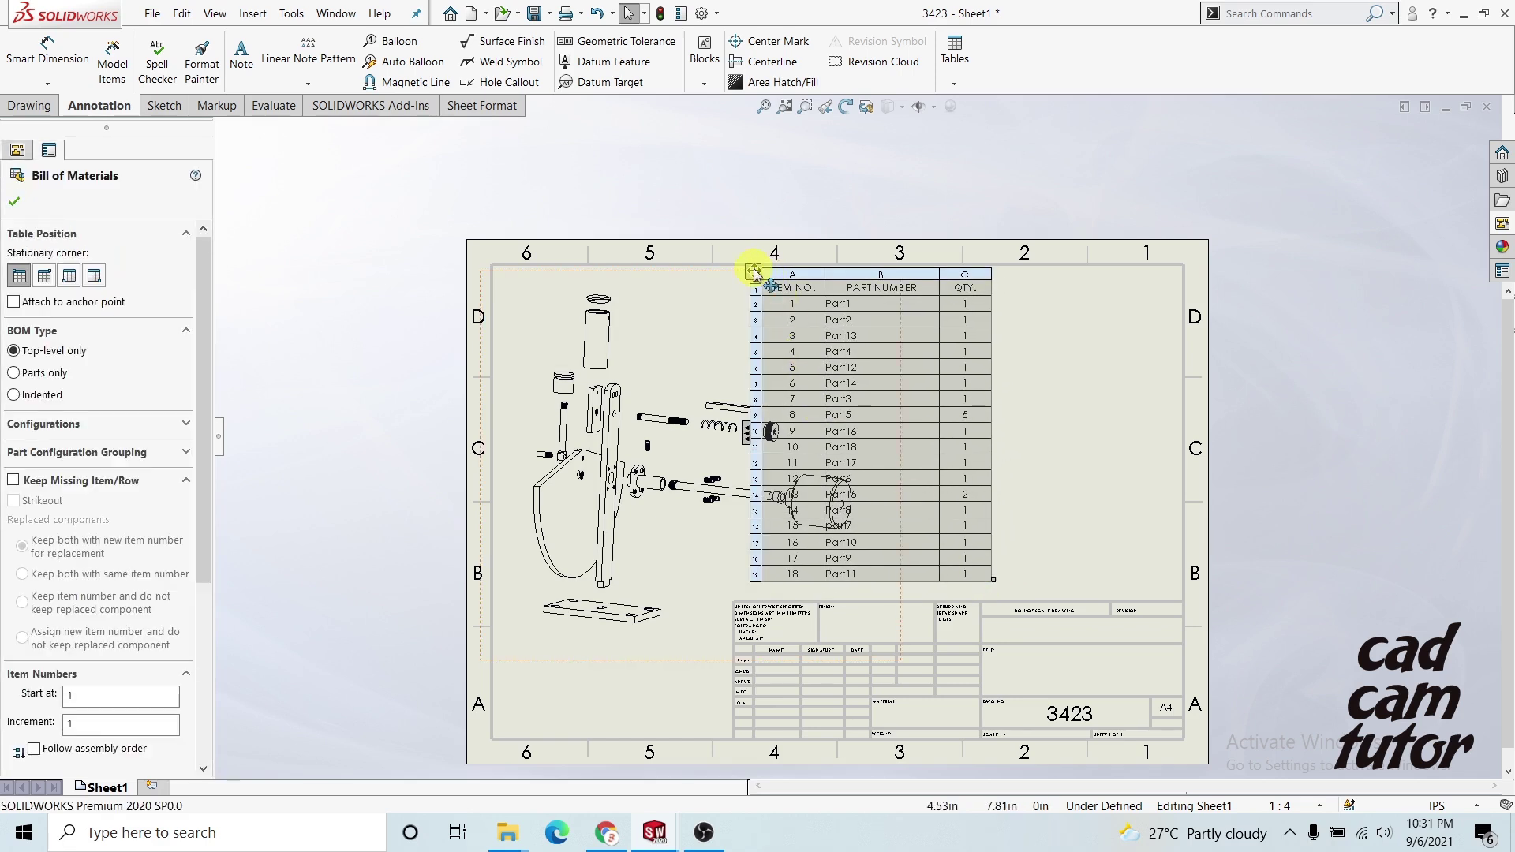
drag(755, 276, 904, 276)
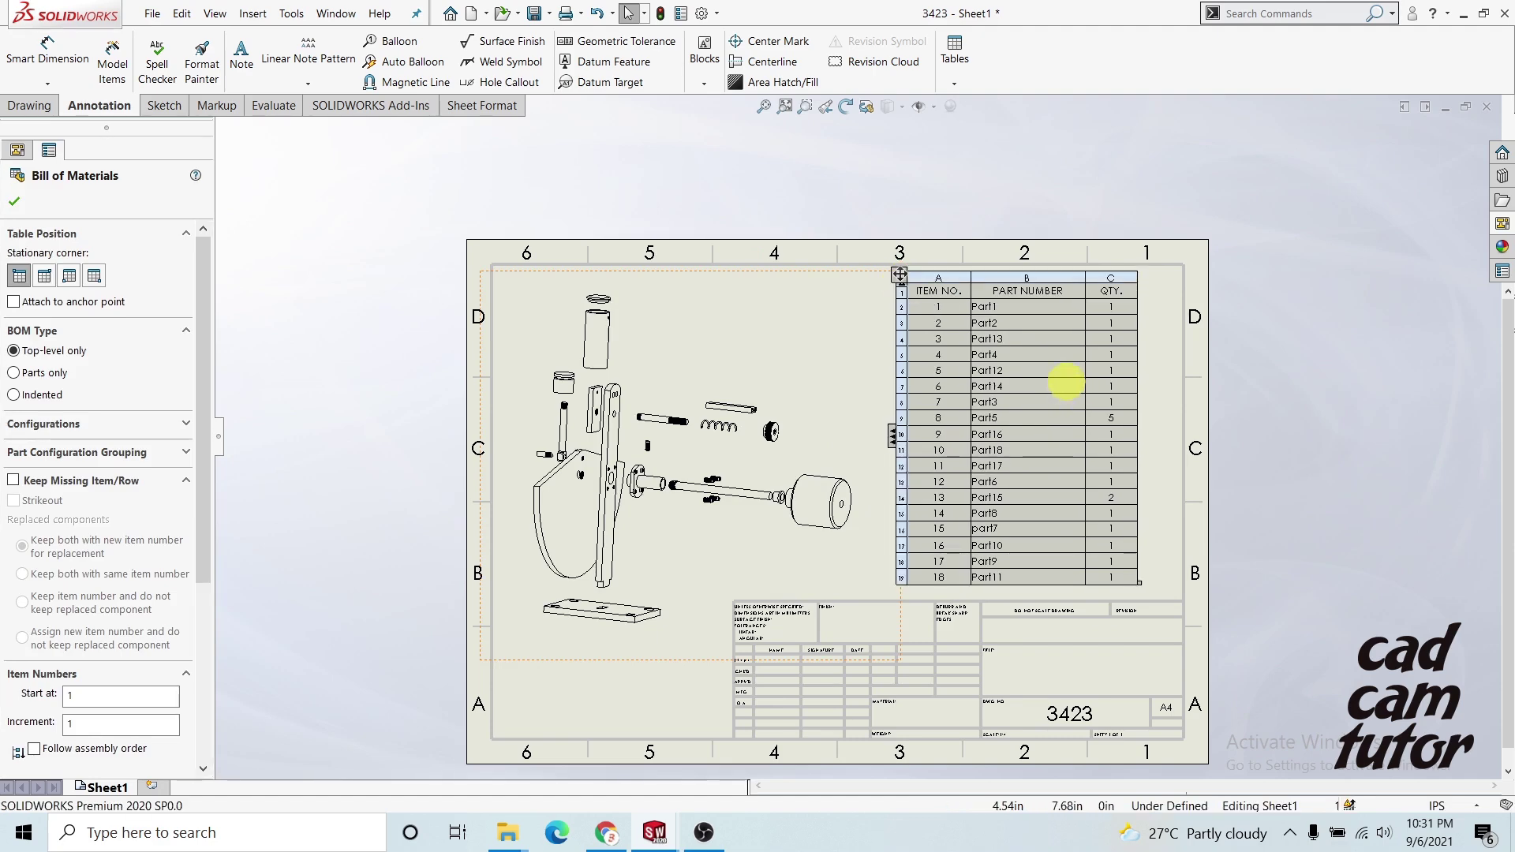
click(1159, 392)
key(f)
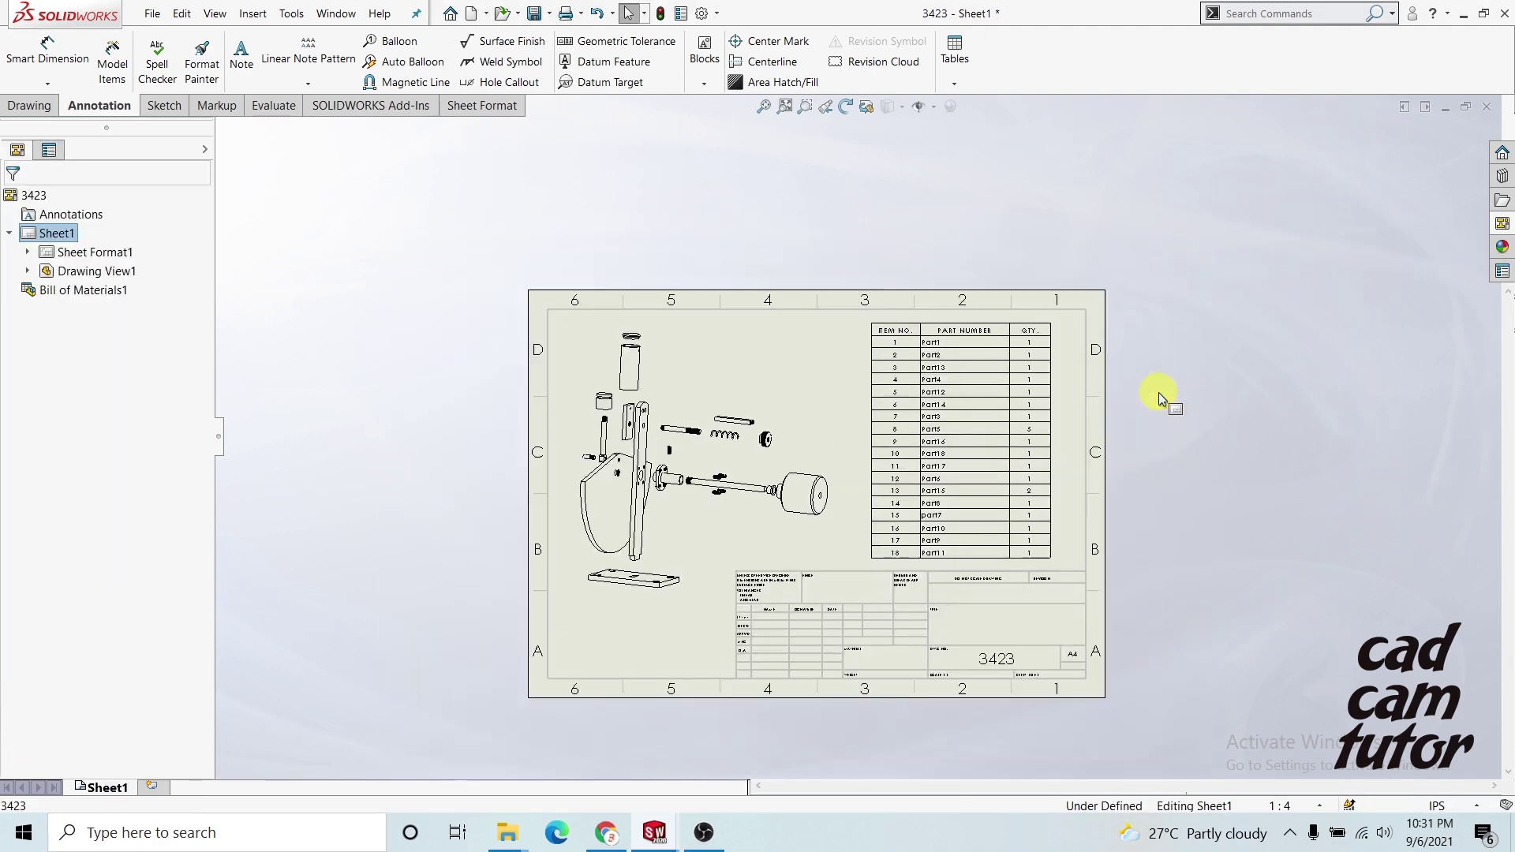
scroll(992, 443, up, 3)
mouse_move(577, 233)
mouse_down()
mouse_move(597, 230)
mouse_move(582, 239)
mouse_up()
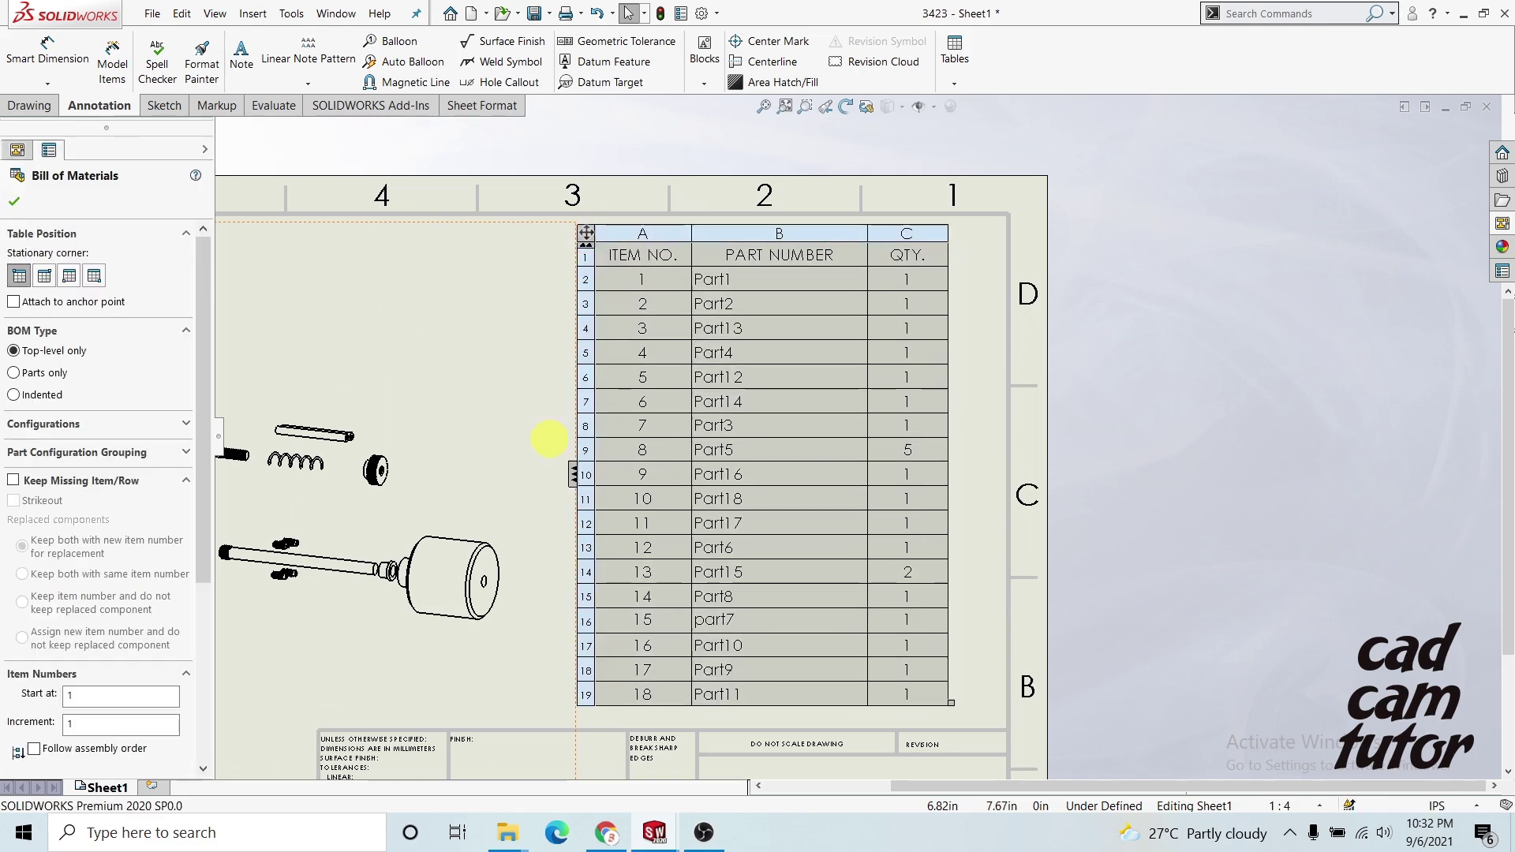
key(f)
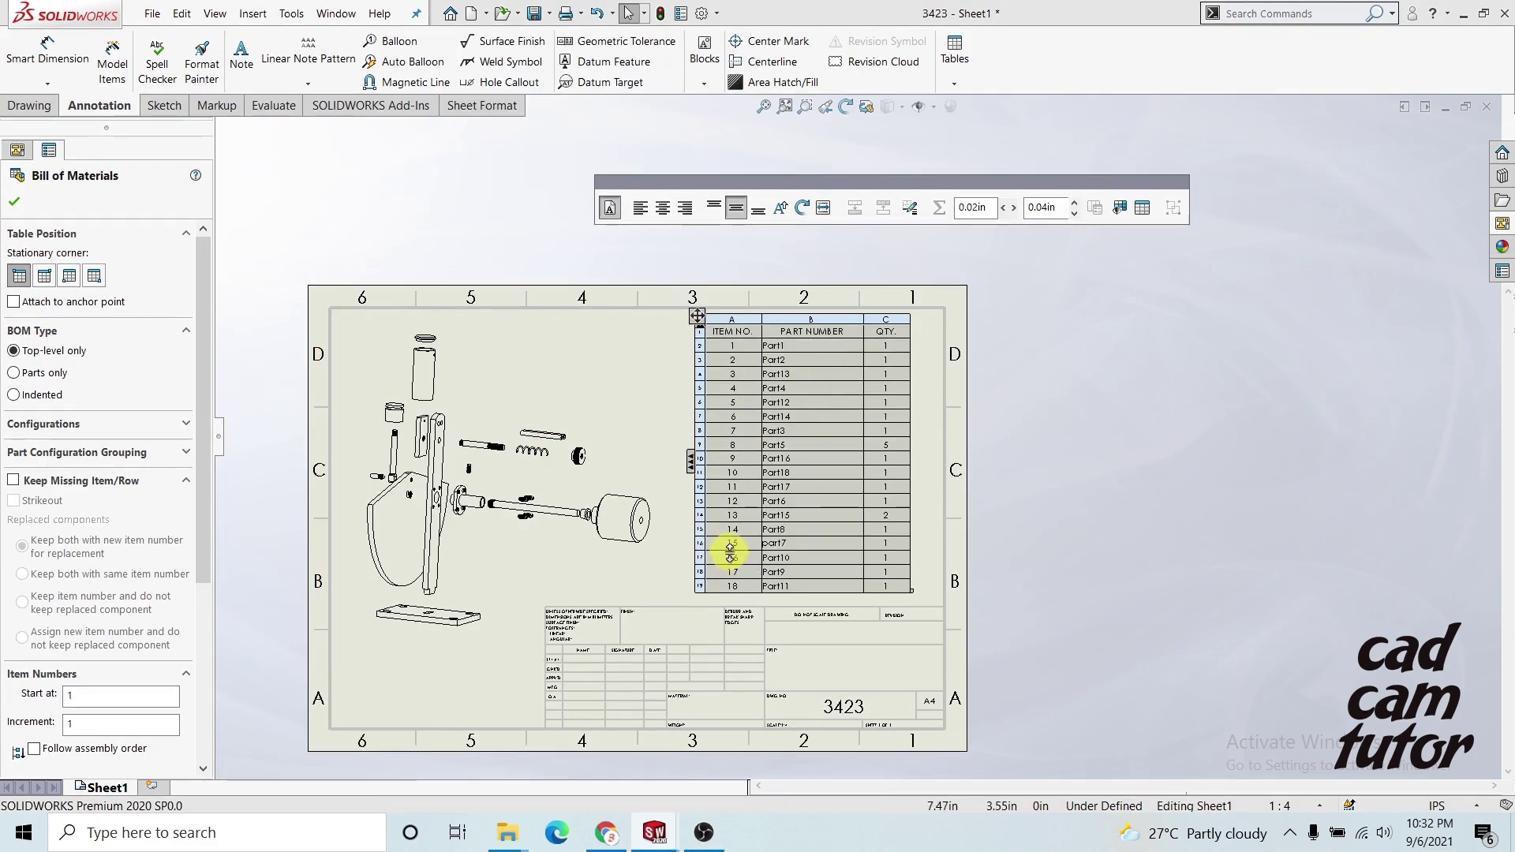
Start adding circular item-number balloons to the exploded view, with the balloon size set to 1 Character.
scroll(730, 550, down, 2)
scroll(440, 500, up, 2)
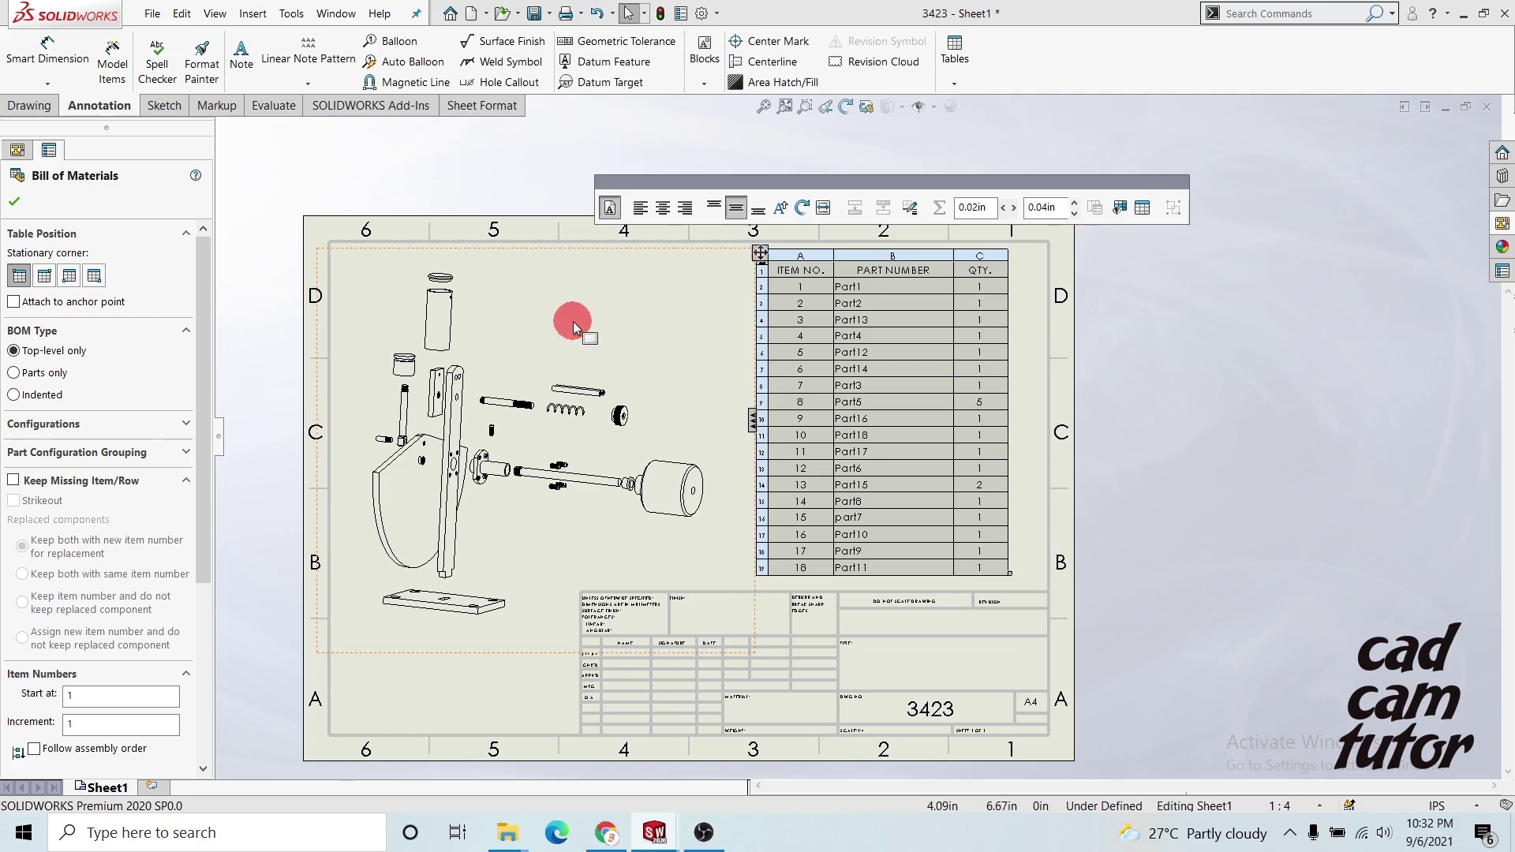
click(572, 321)
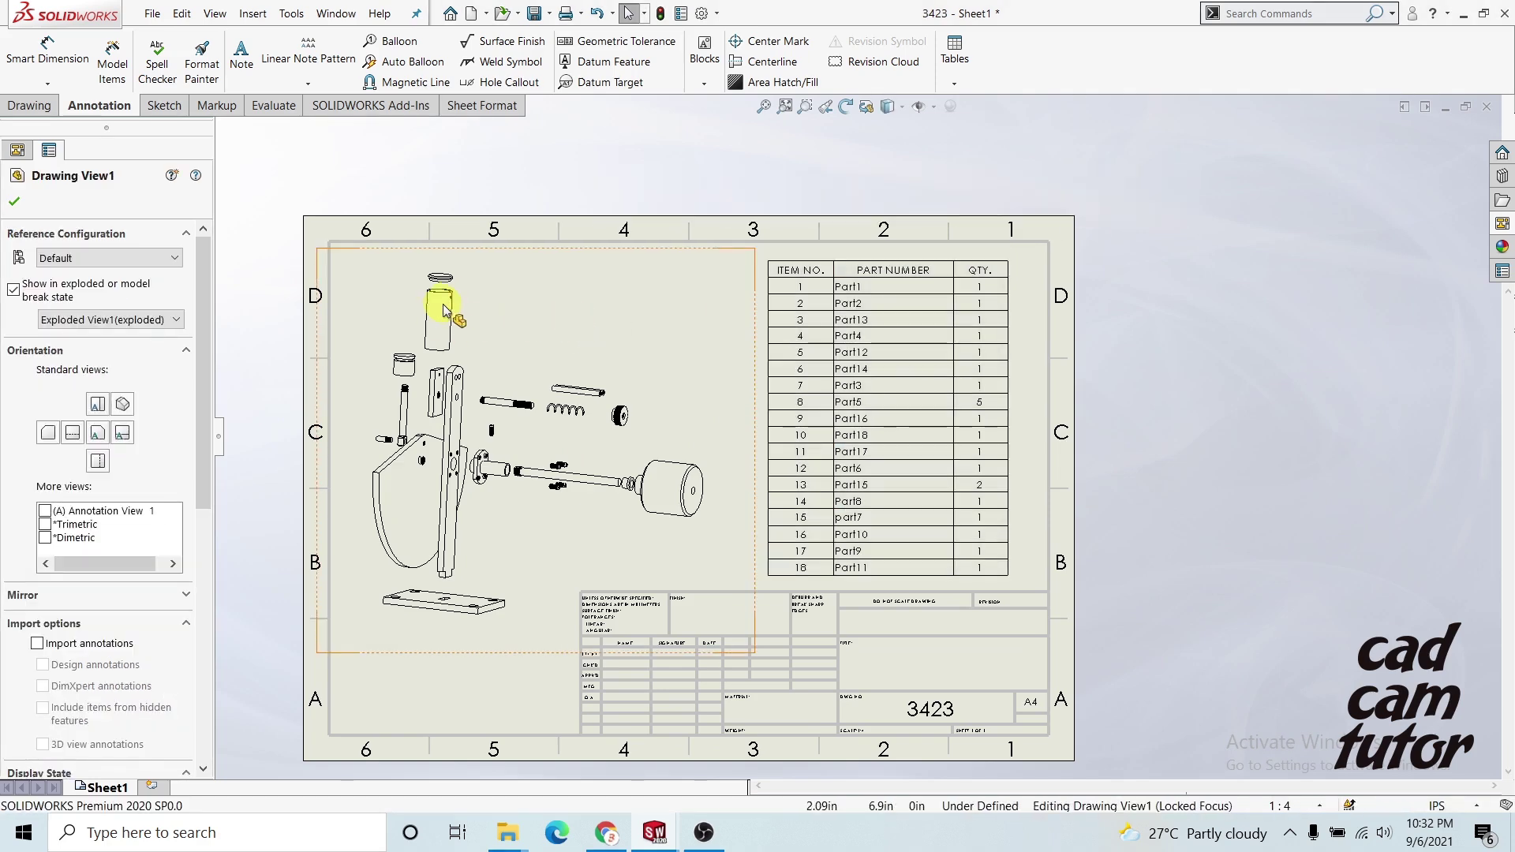
click(518, 294)
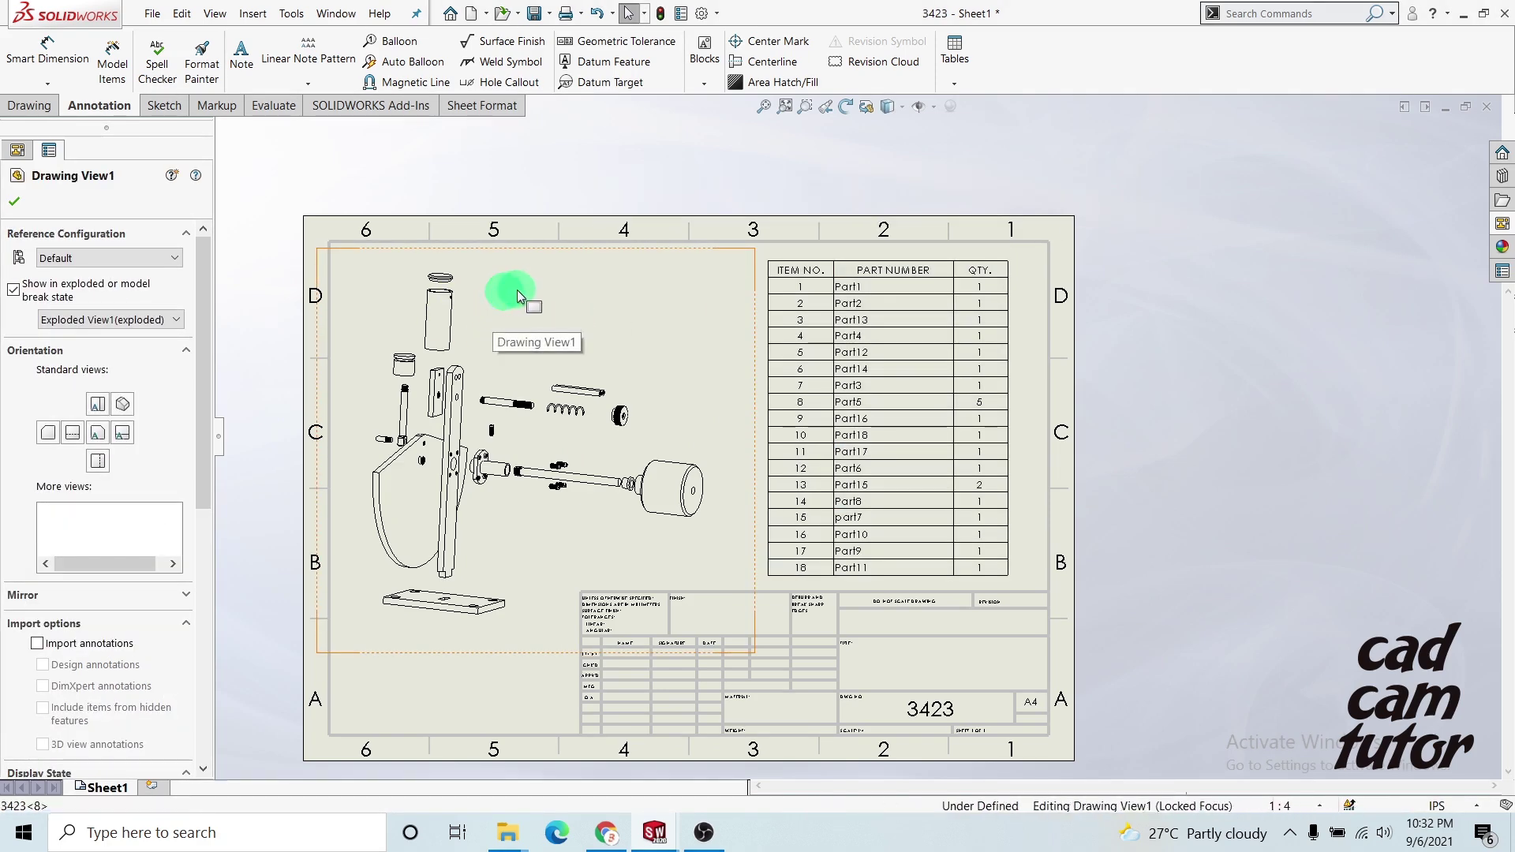
right_click(517, 294)
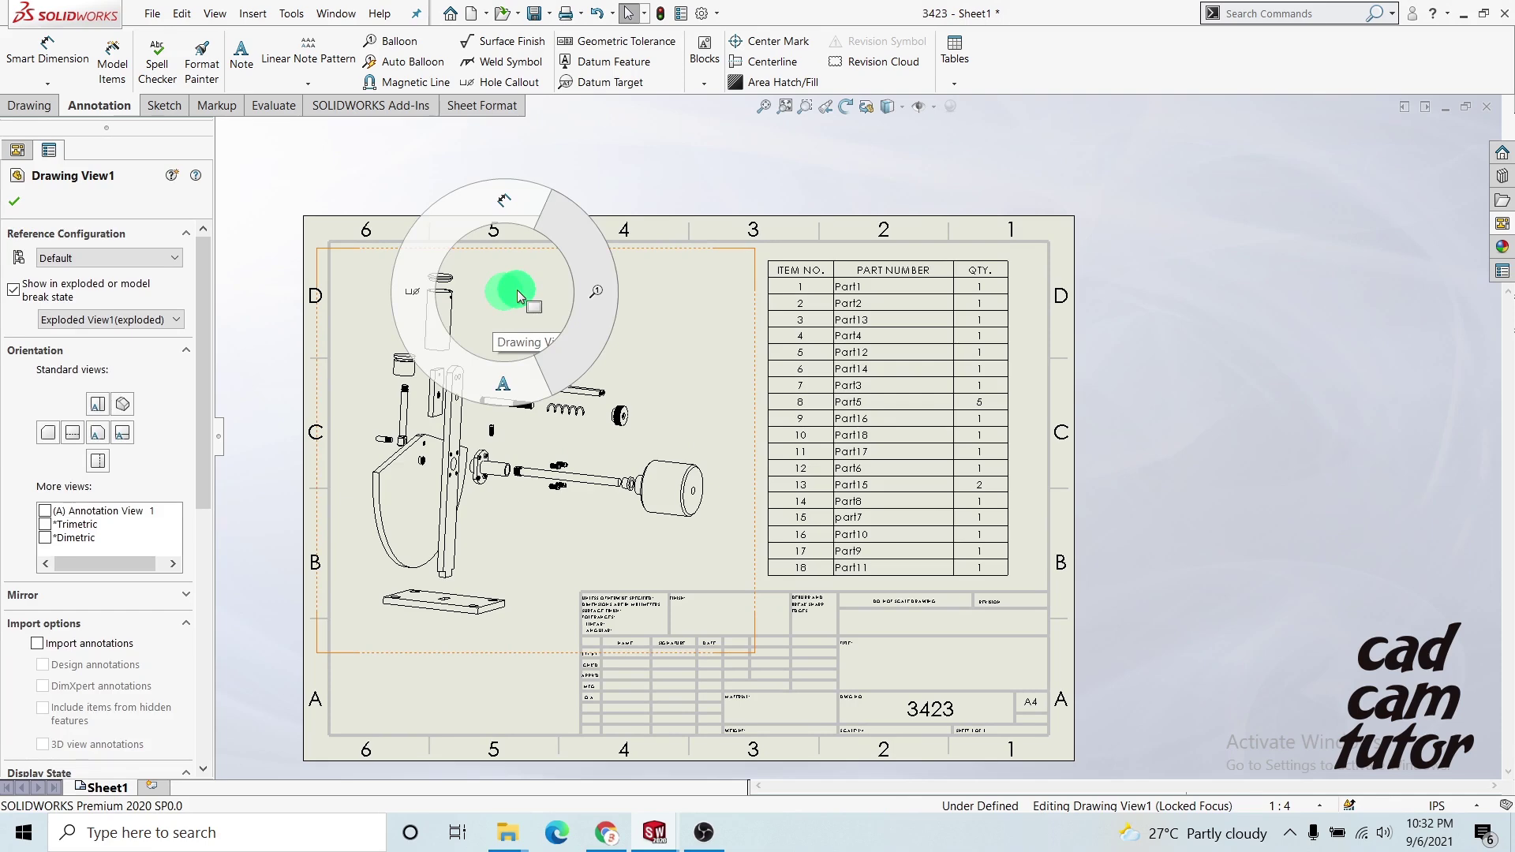
right_drag(541, 290, 598, 292)
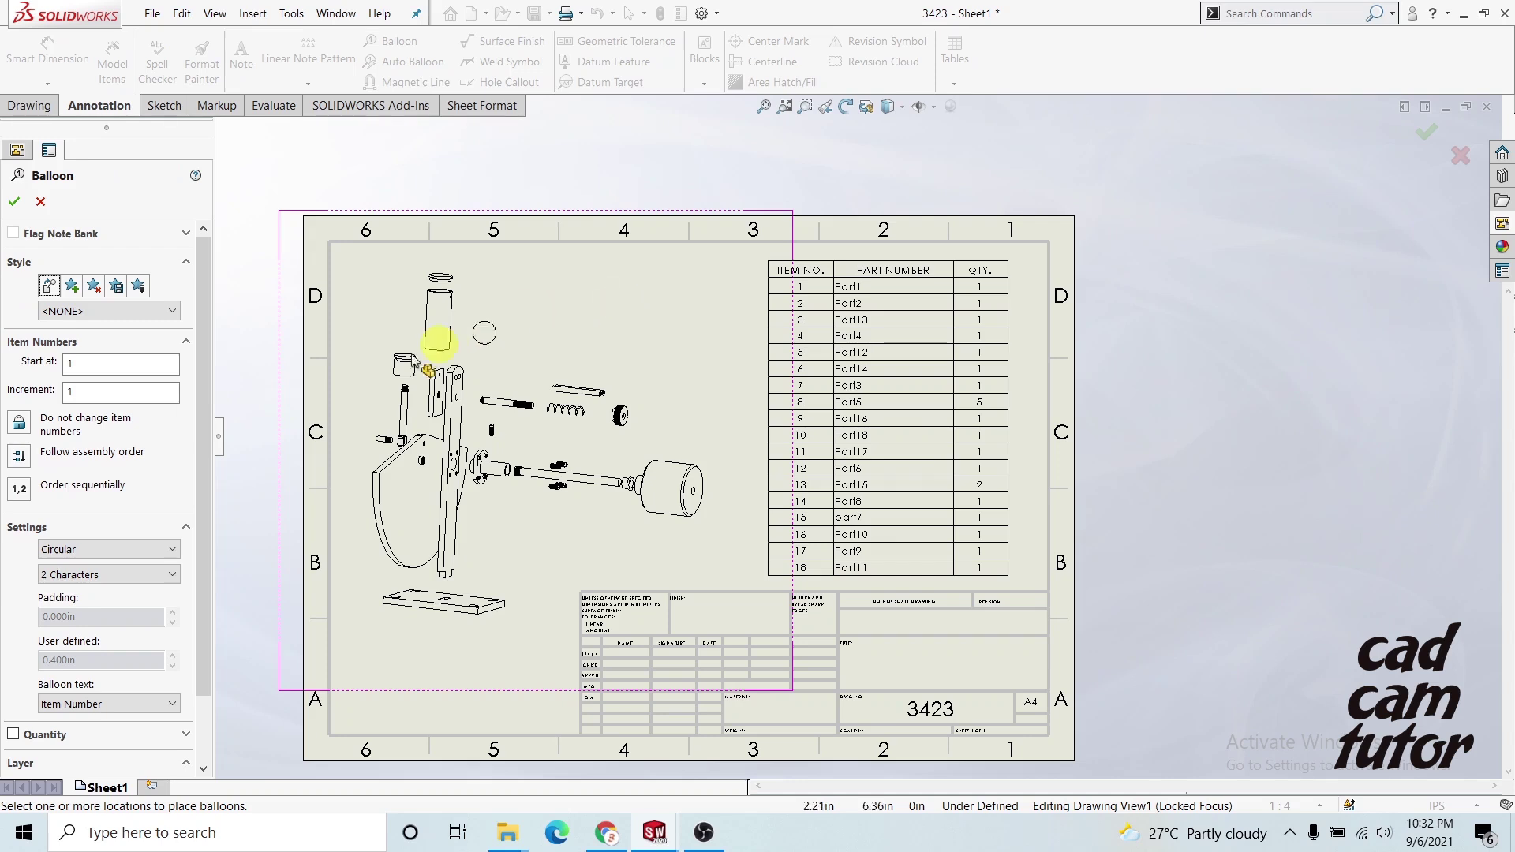
click(116, 574)
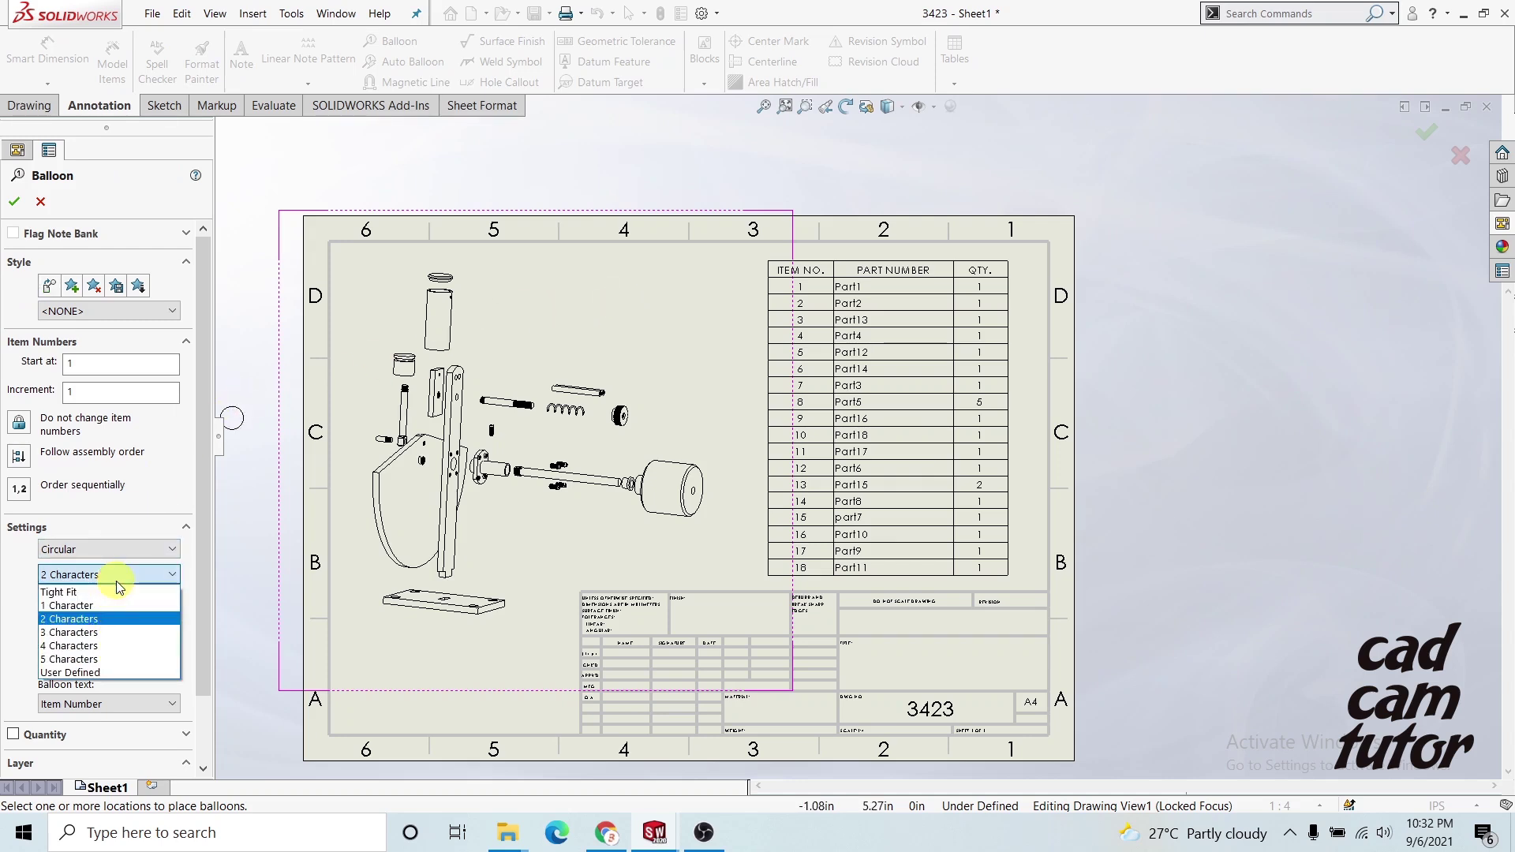
click(62, 605)
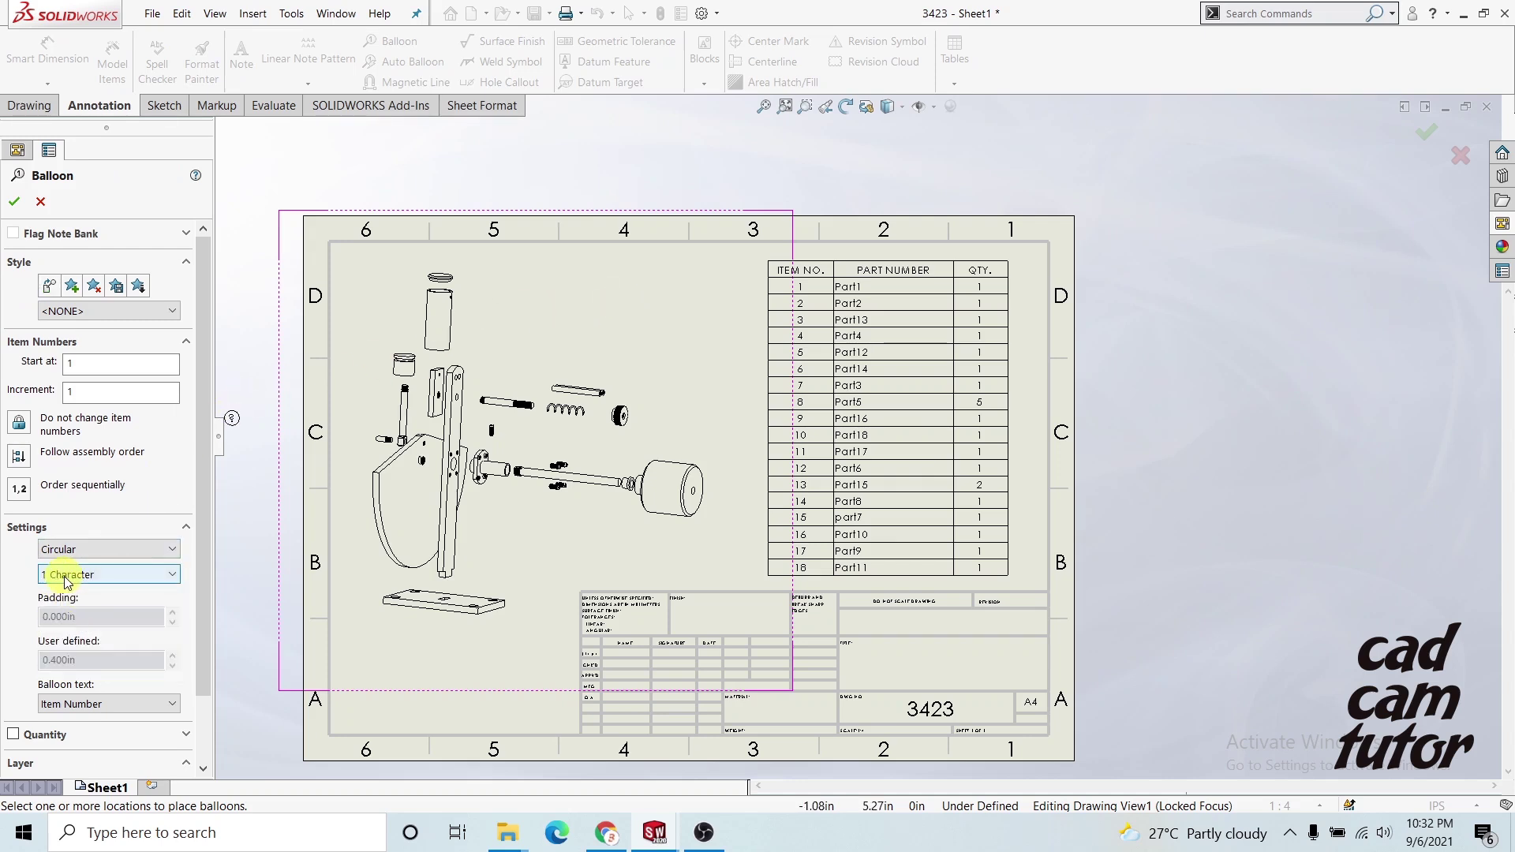
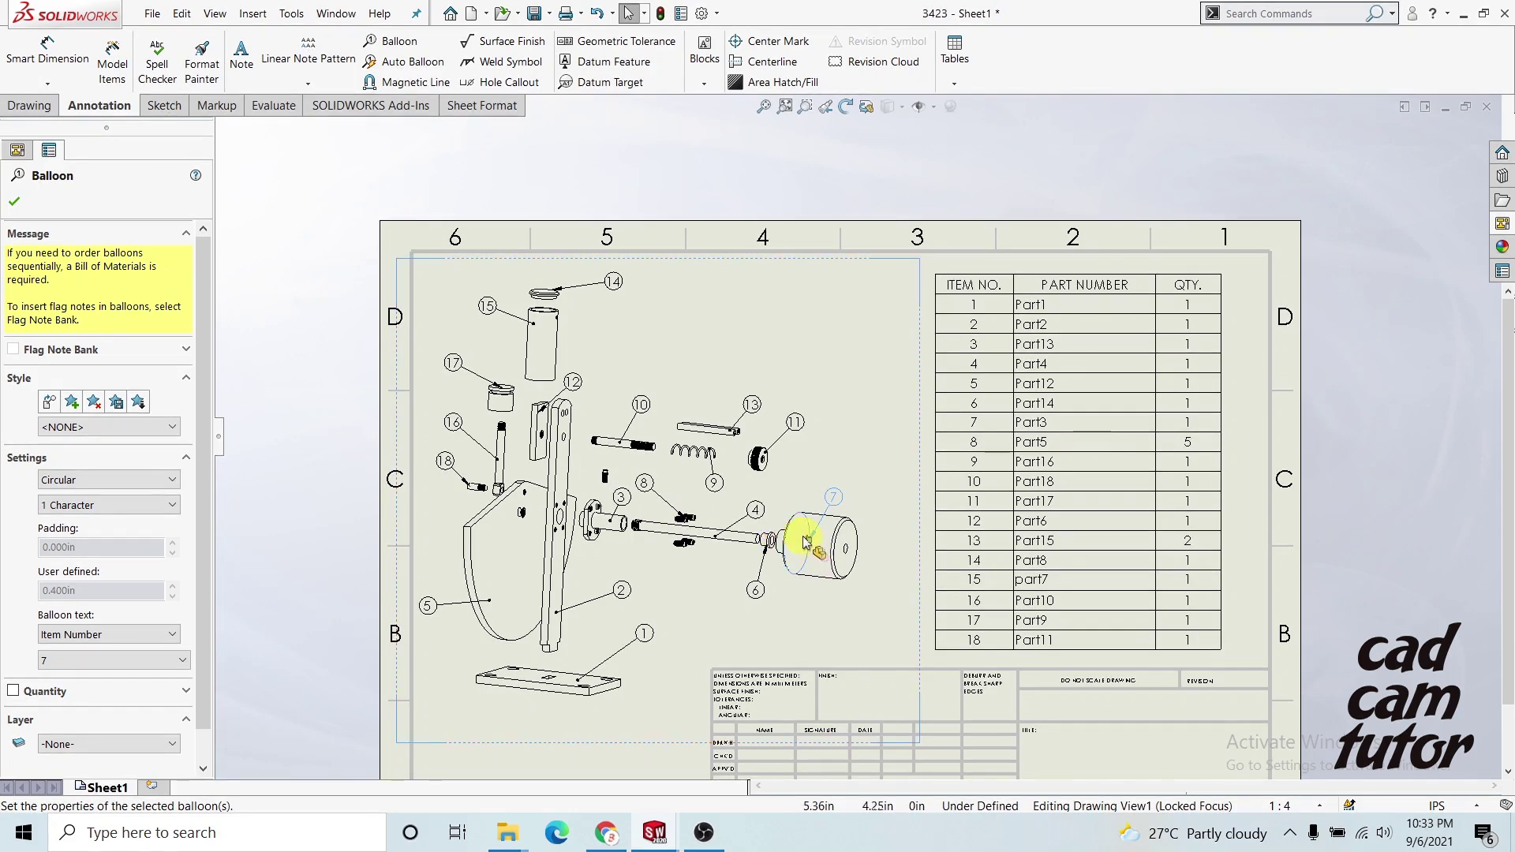
Attach balloon 7's leader to the large cylinder's face and move balloons 5, 18, 16, 17, 15 and 14 closer to their parts.
click(825, 537)
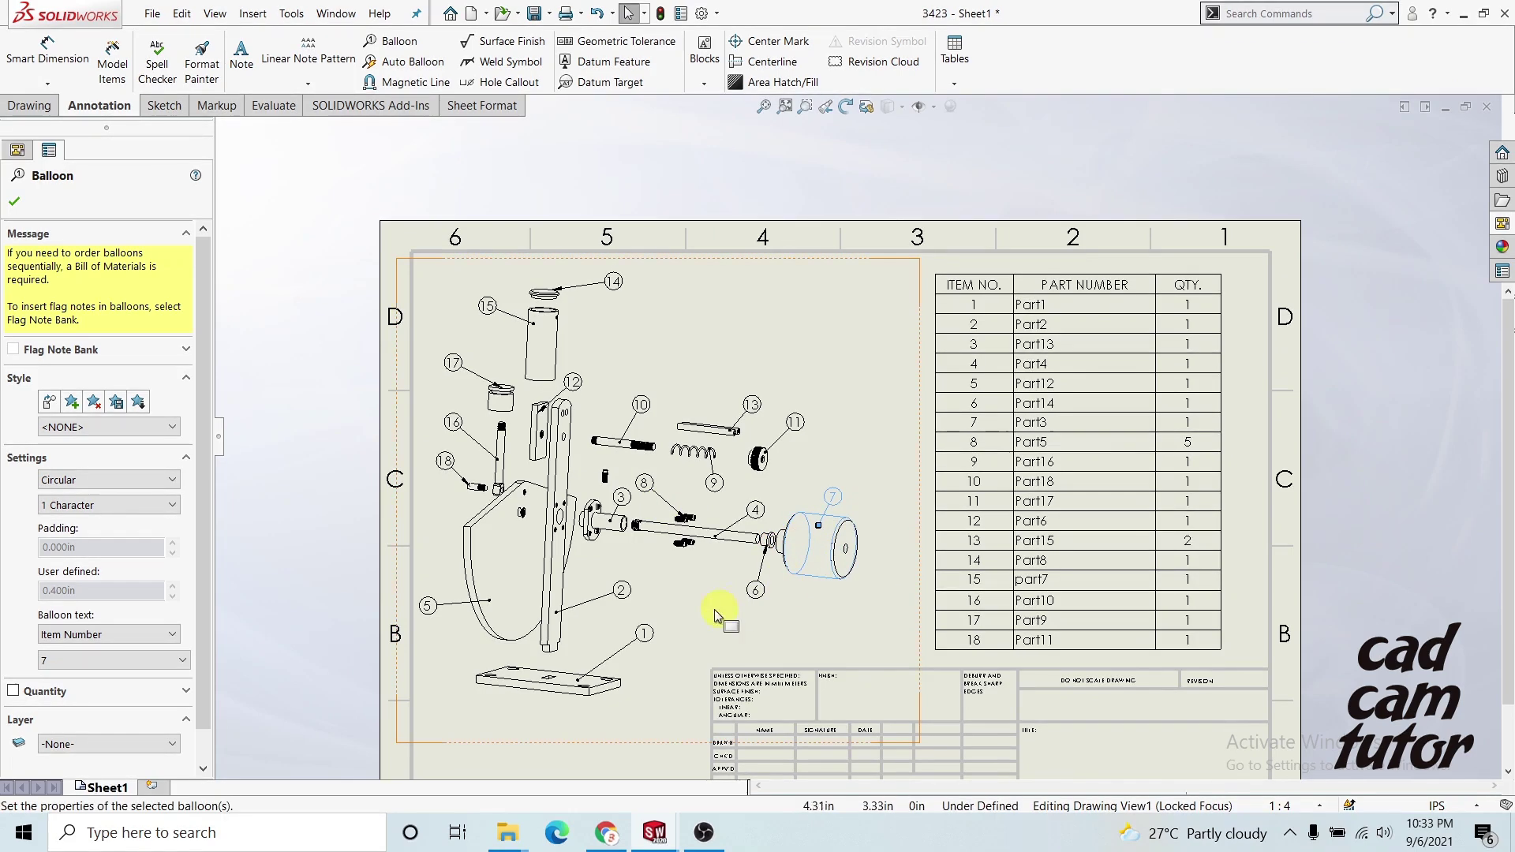
drag(426, 606, 452, 612)
drag(444, 467, 444, 489)
drag(452, 424, 473, 451)
drag(452, 365, 465, 376)
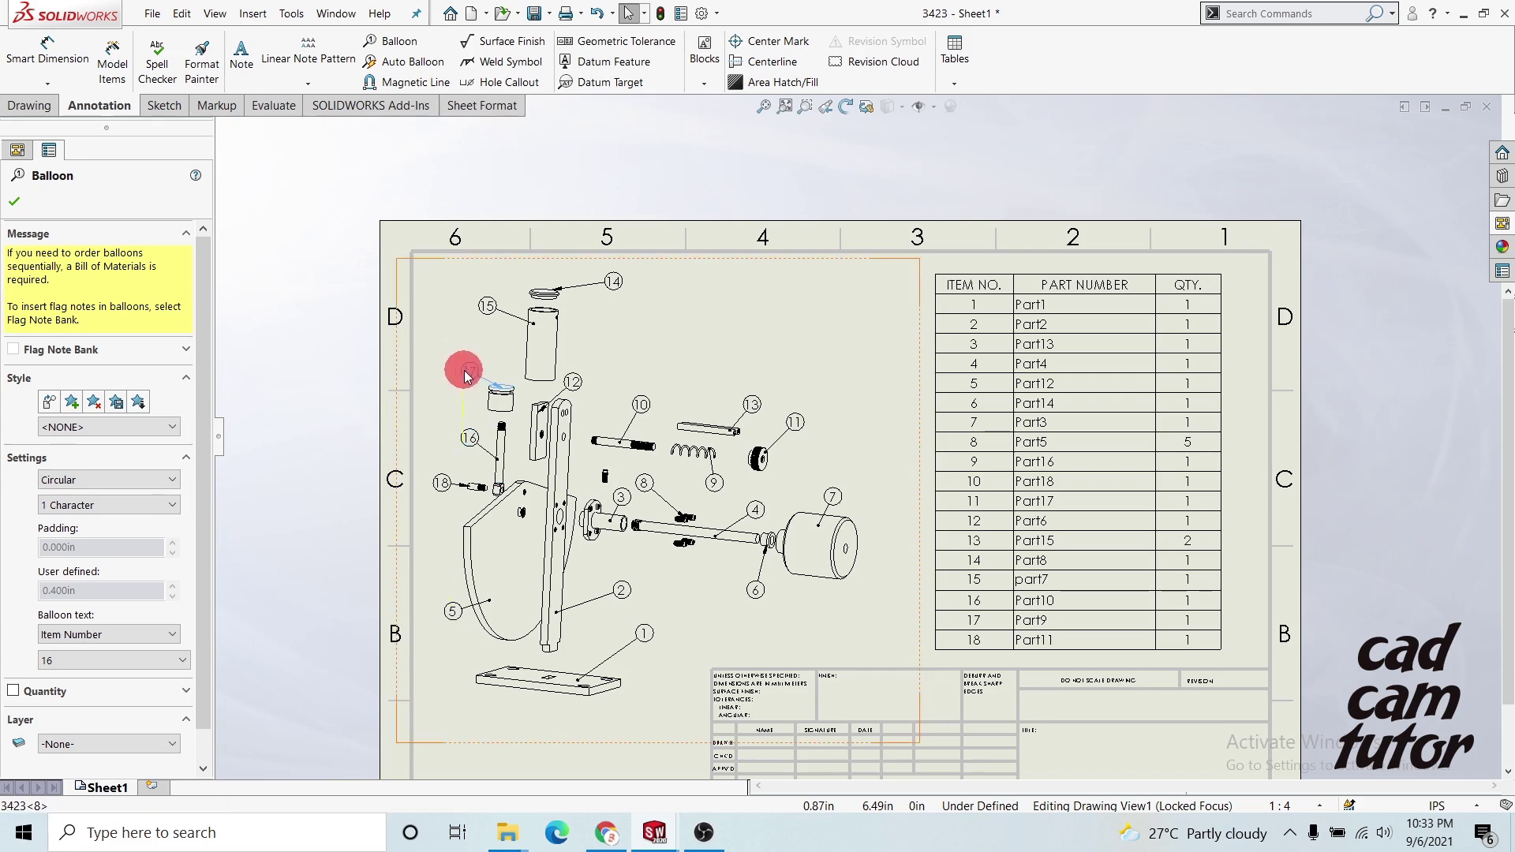
drag(488, 306, 496, 320)
drag(617, 284, 603, 289)
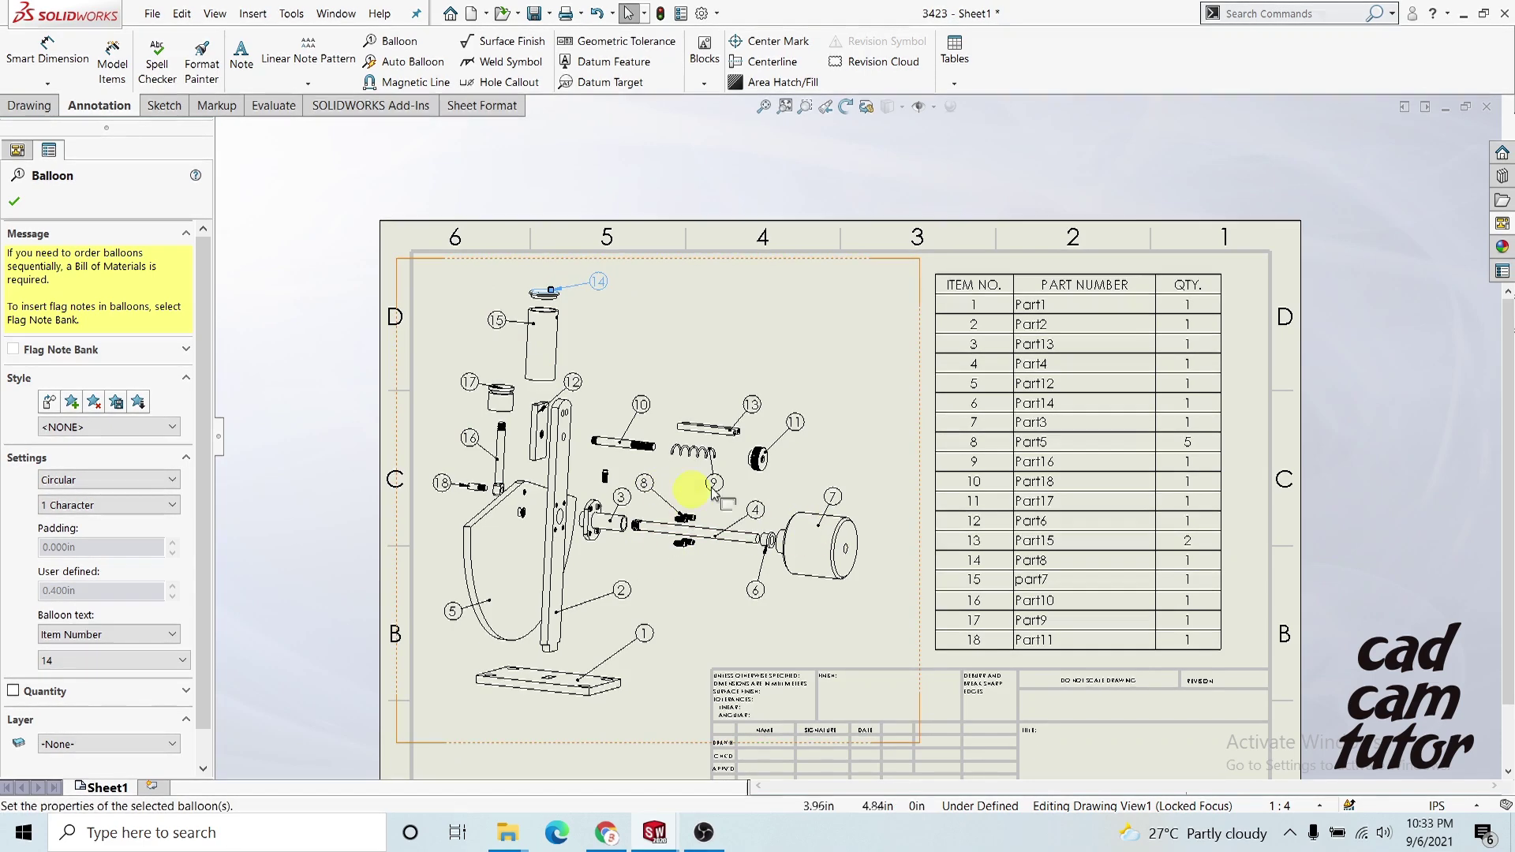
key(Escape)
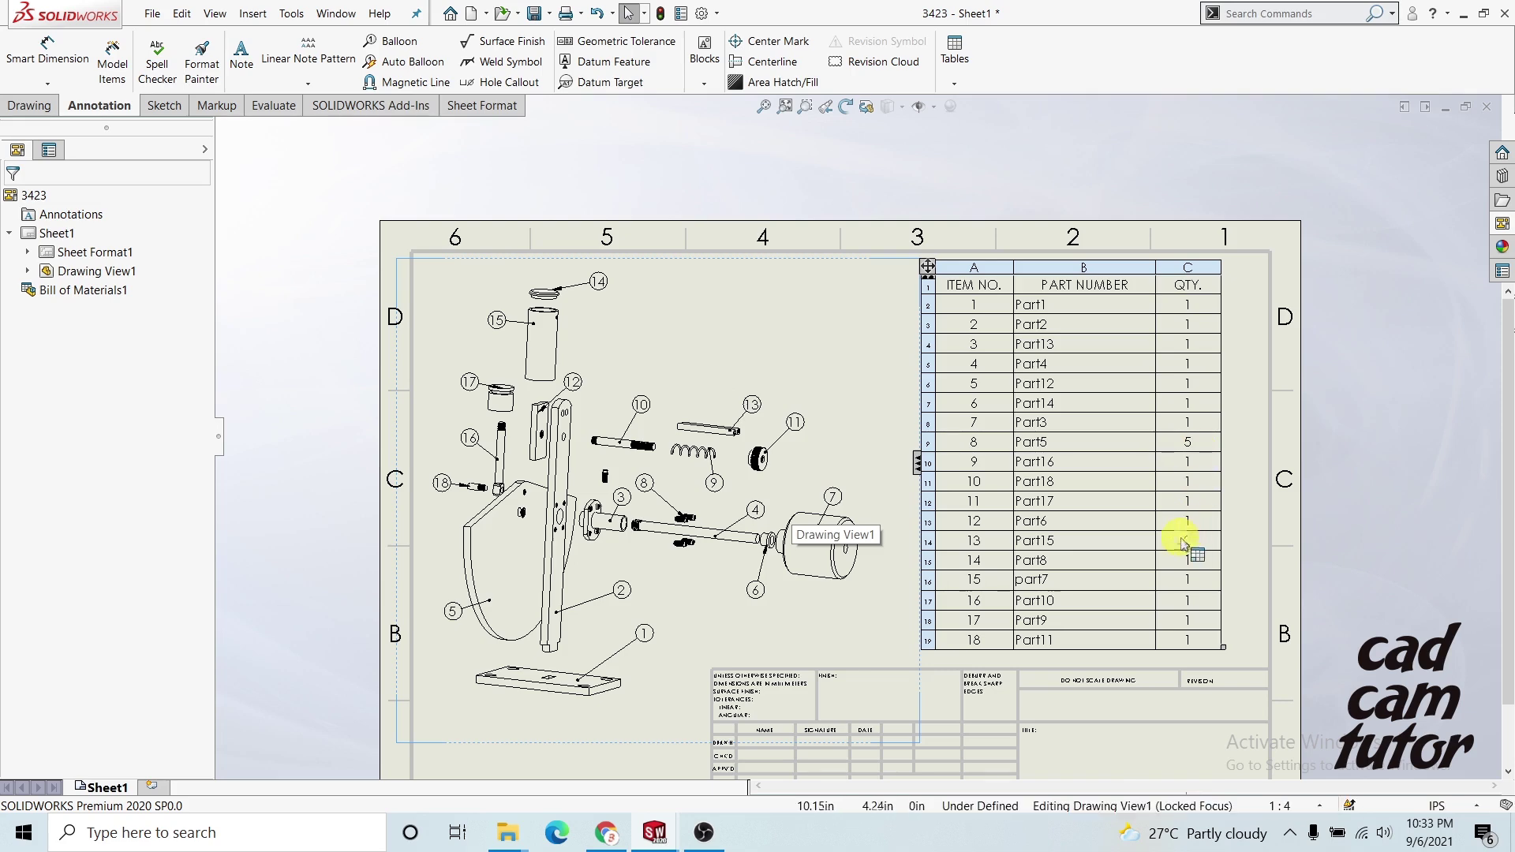
scroll(643, 457, down, 1)
scroll(930, 482, up, 2)
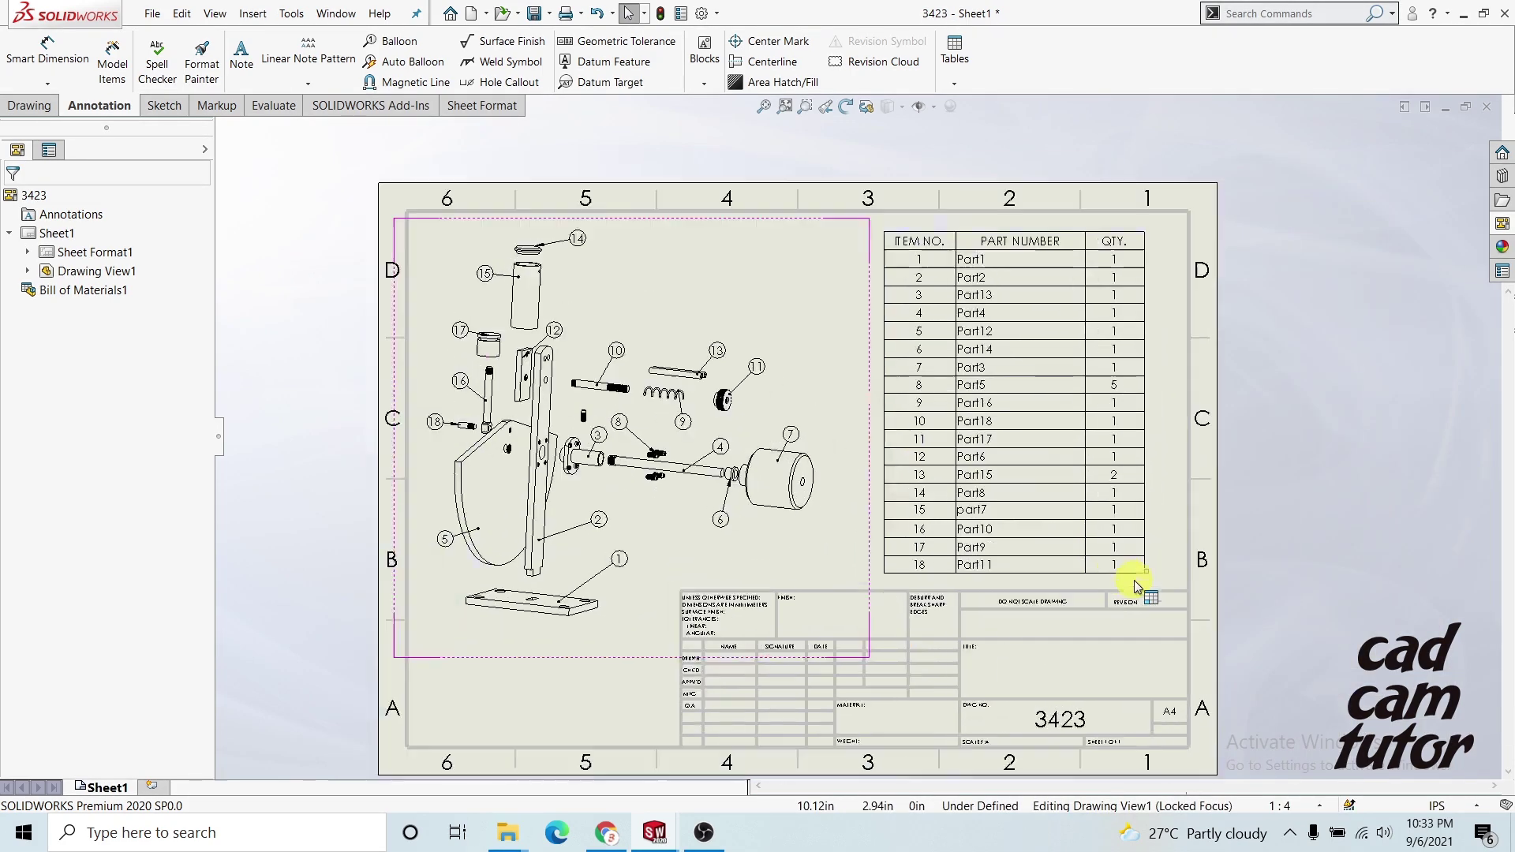
click(777, 298)
right_click(778, 301)
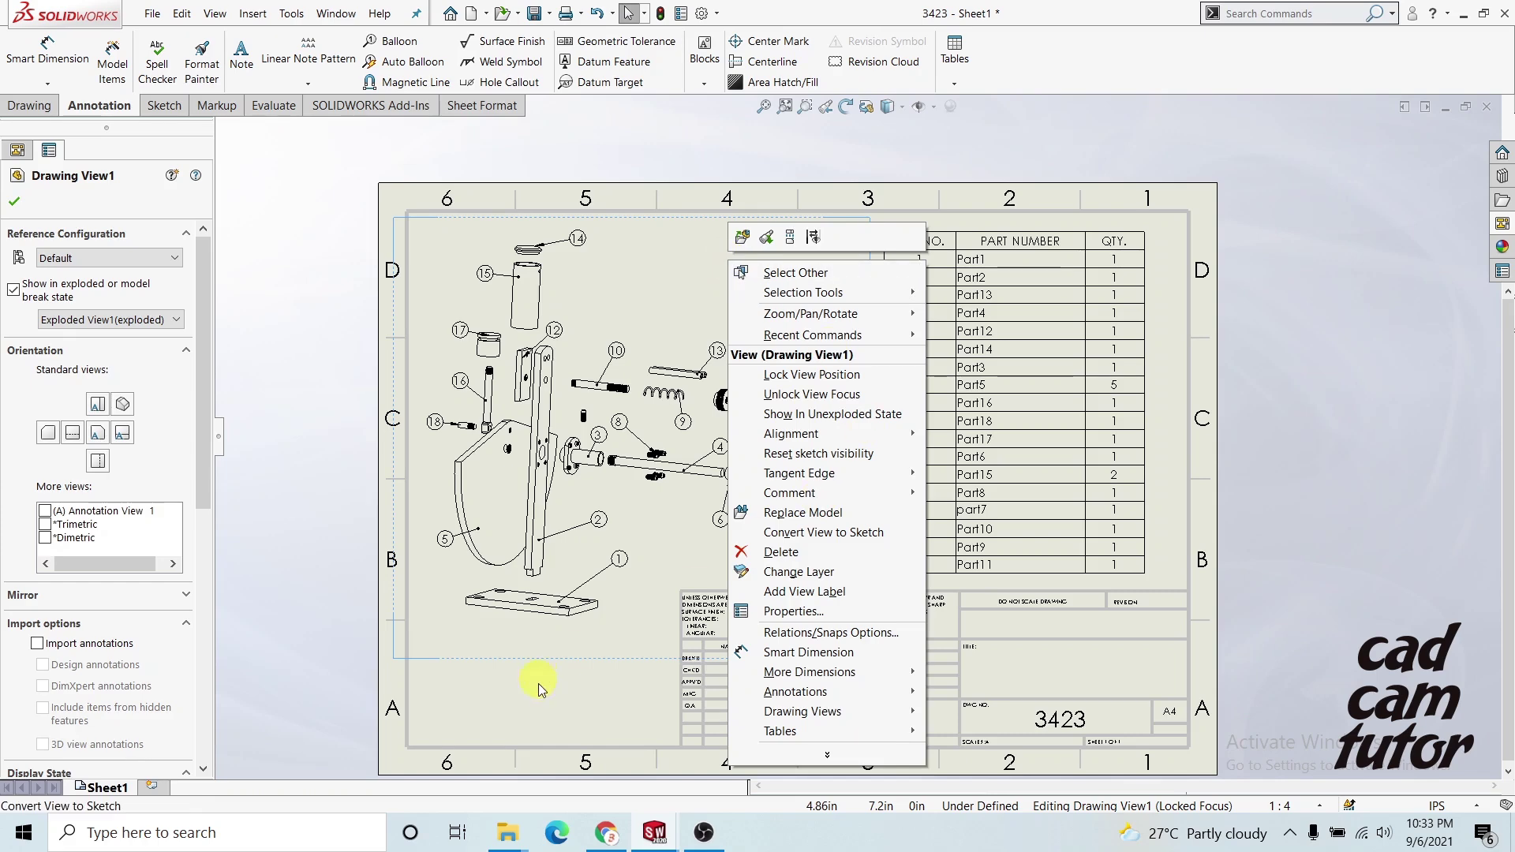
right_click(541, 708)
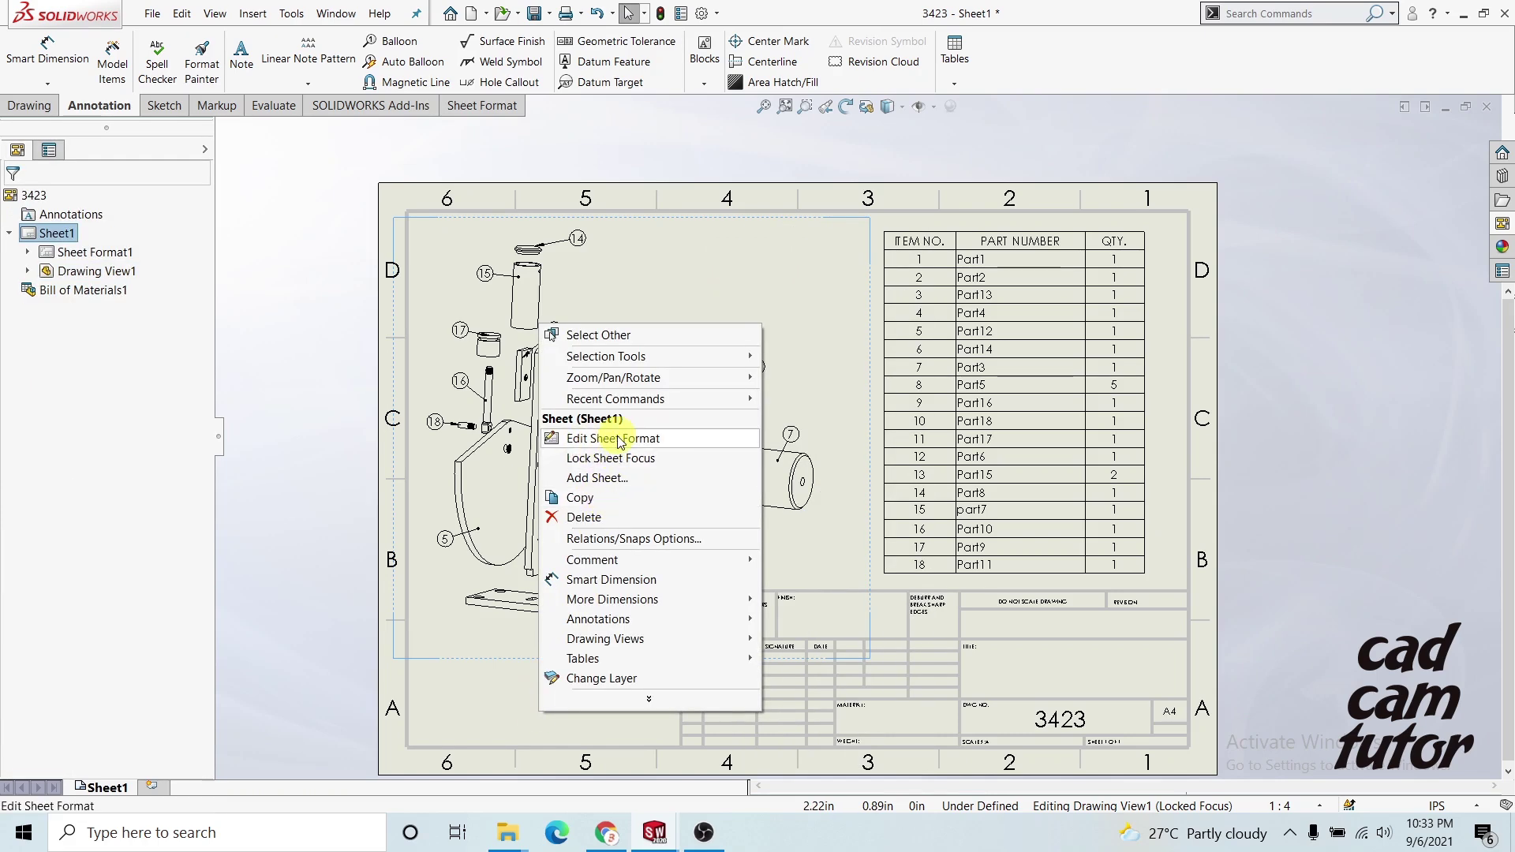
click(513, 176)
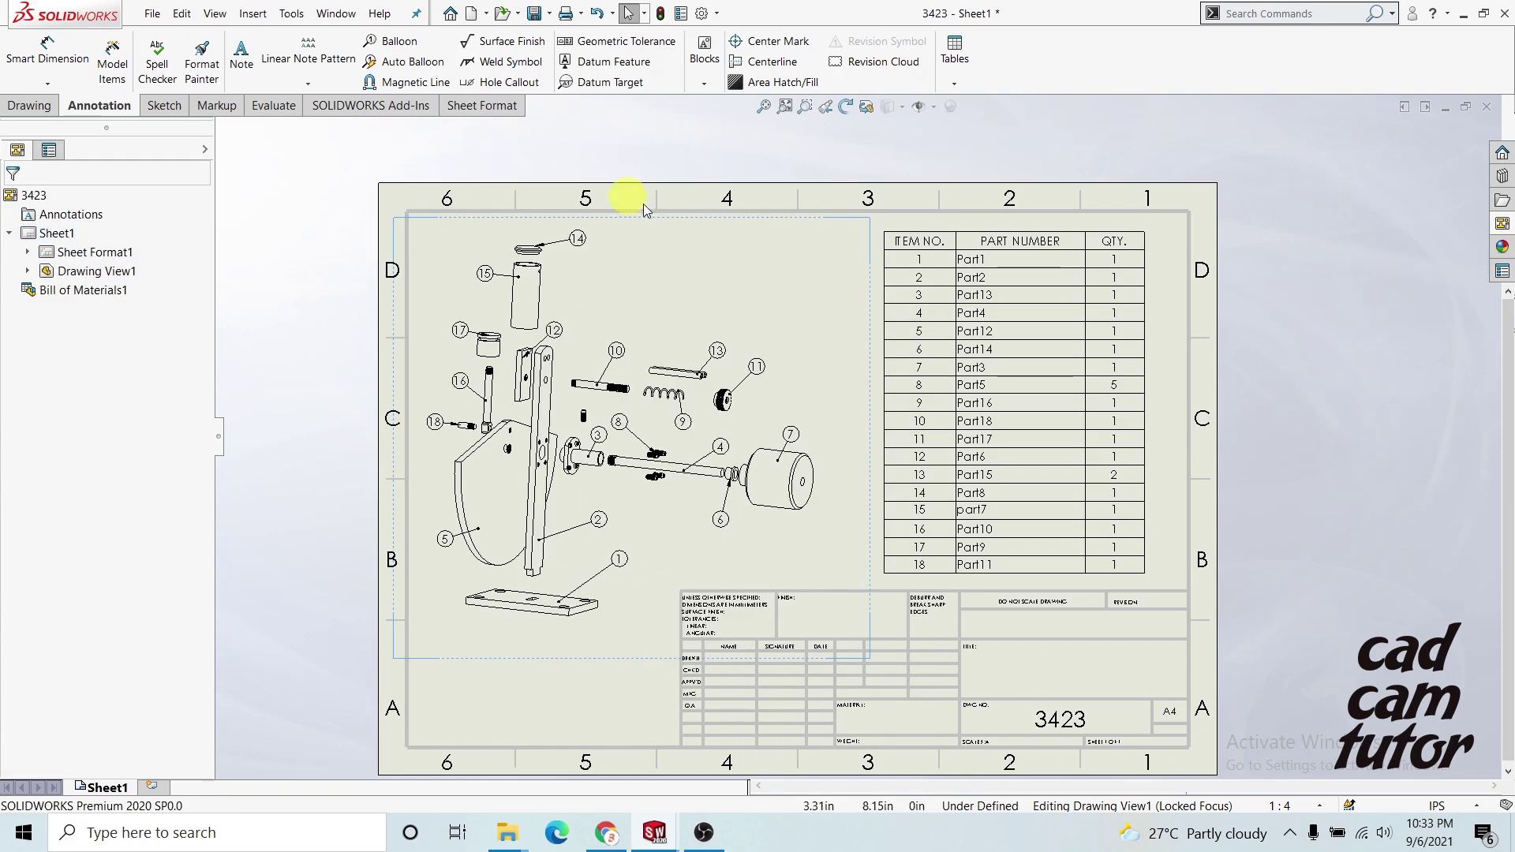
scroll(1123, 477, up, 2)
scroll(1124, 476, down, 3)
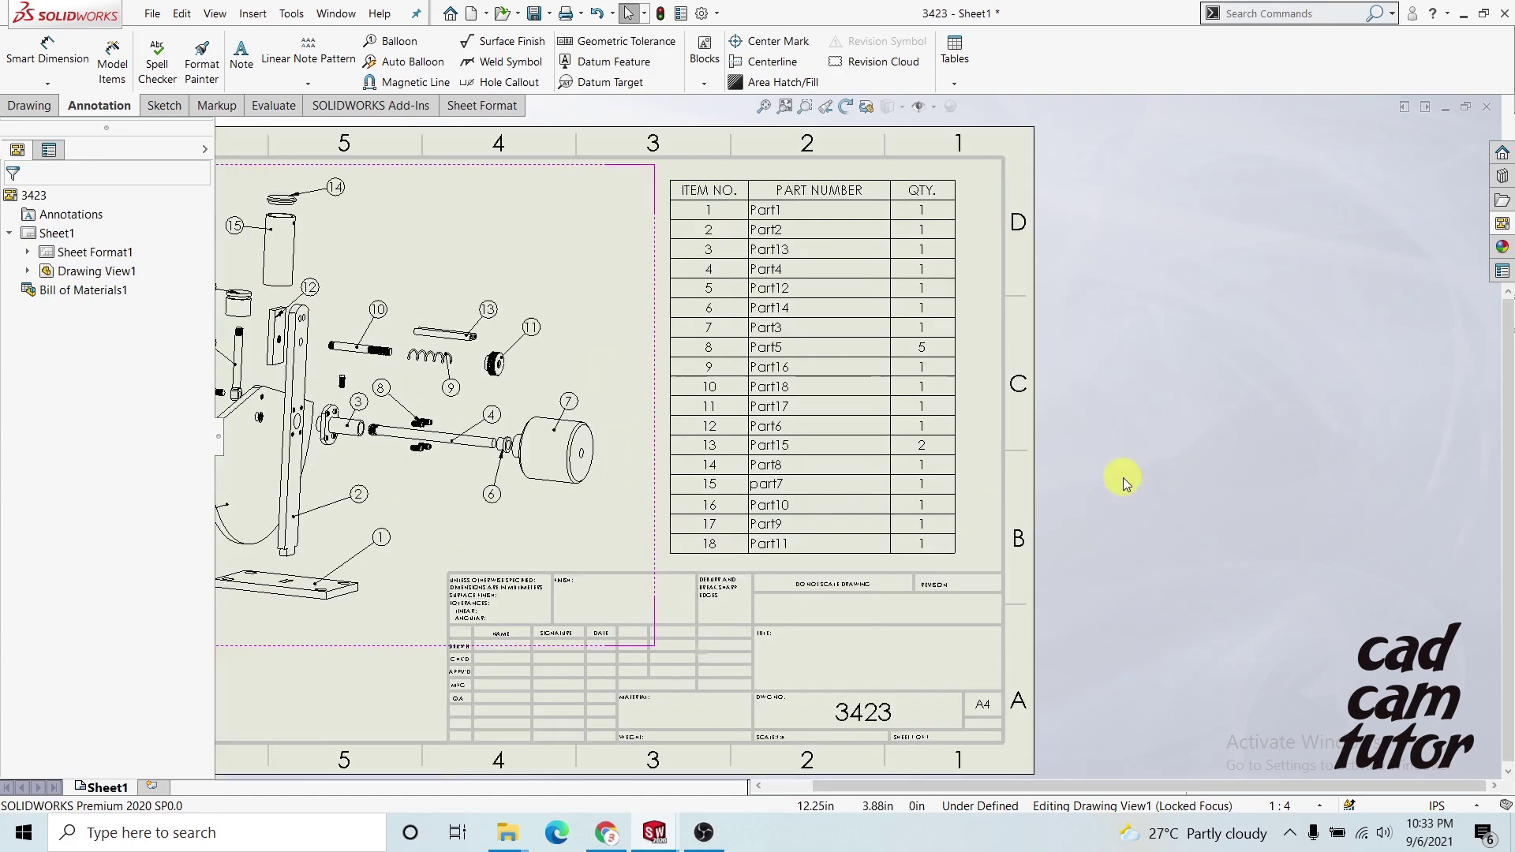
Save the drawing in the mt test folder as "exploded view drawing", updating the views before saving.
click(152, 14)
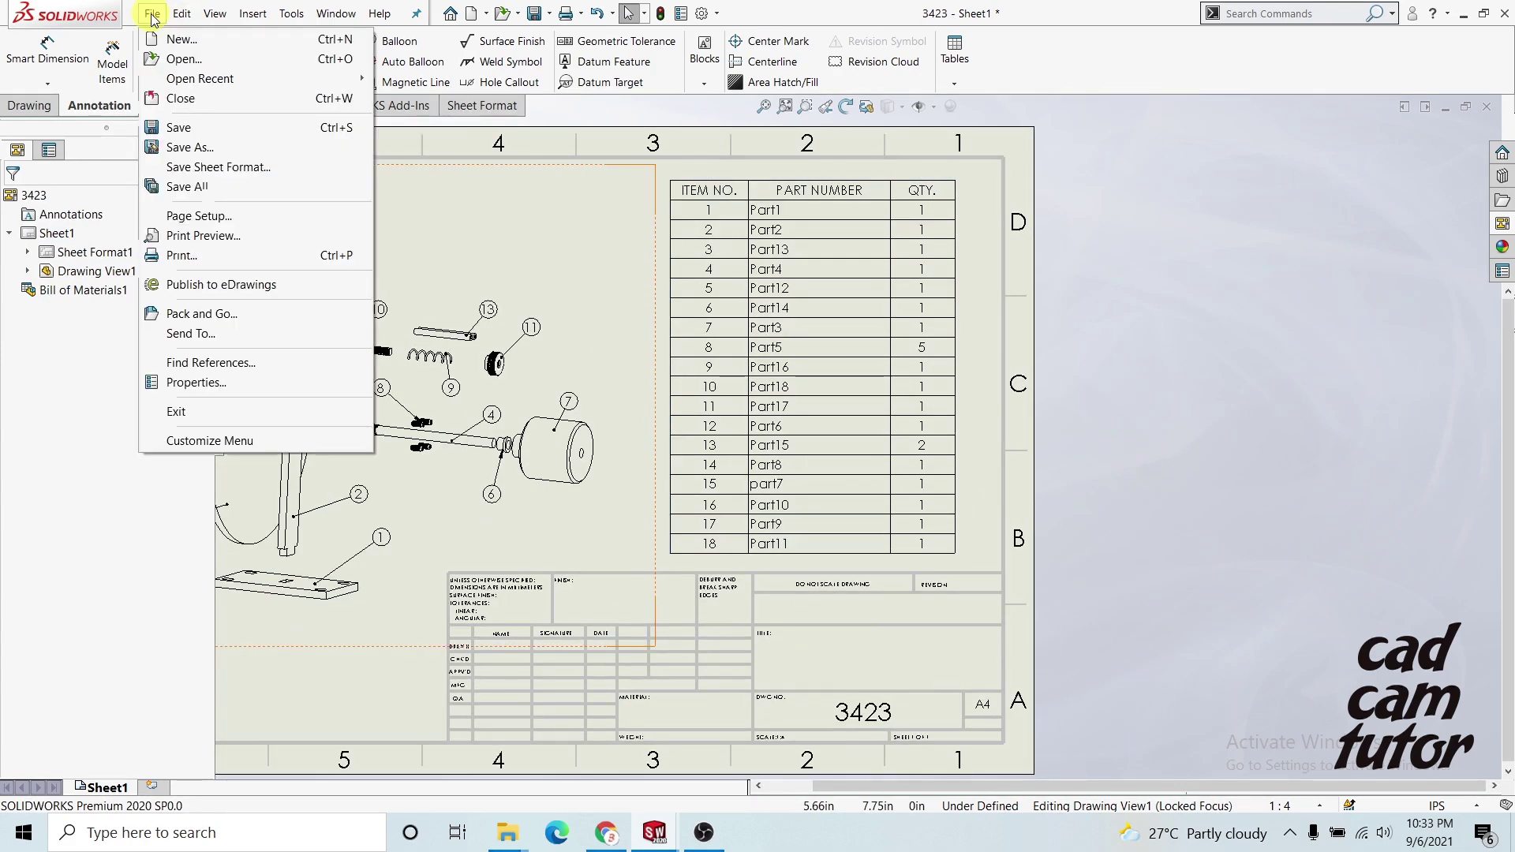
click(178, 128)
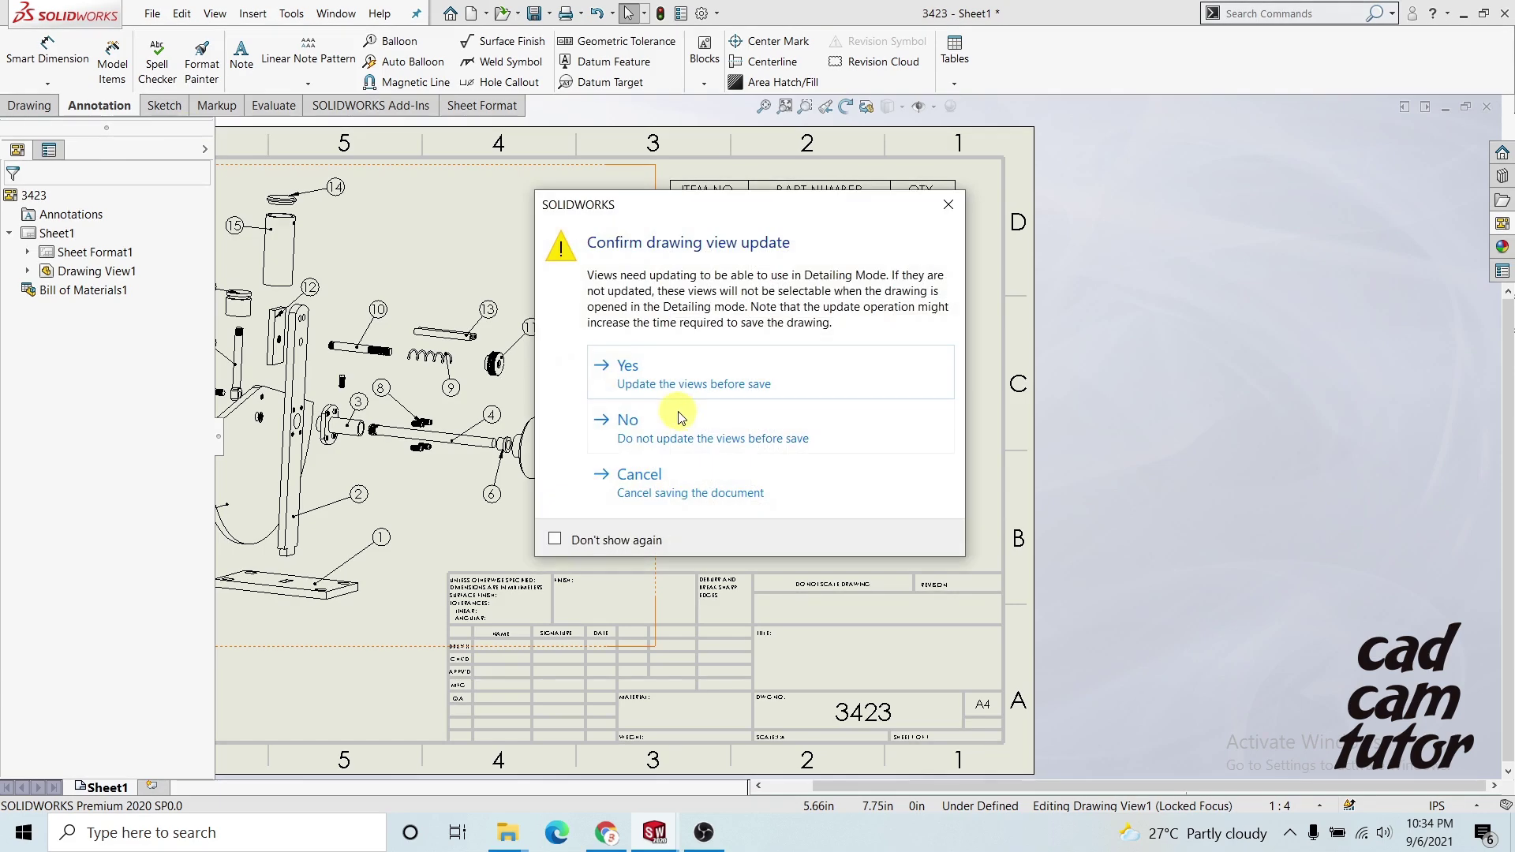
click(660, 375)
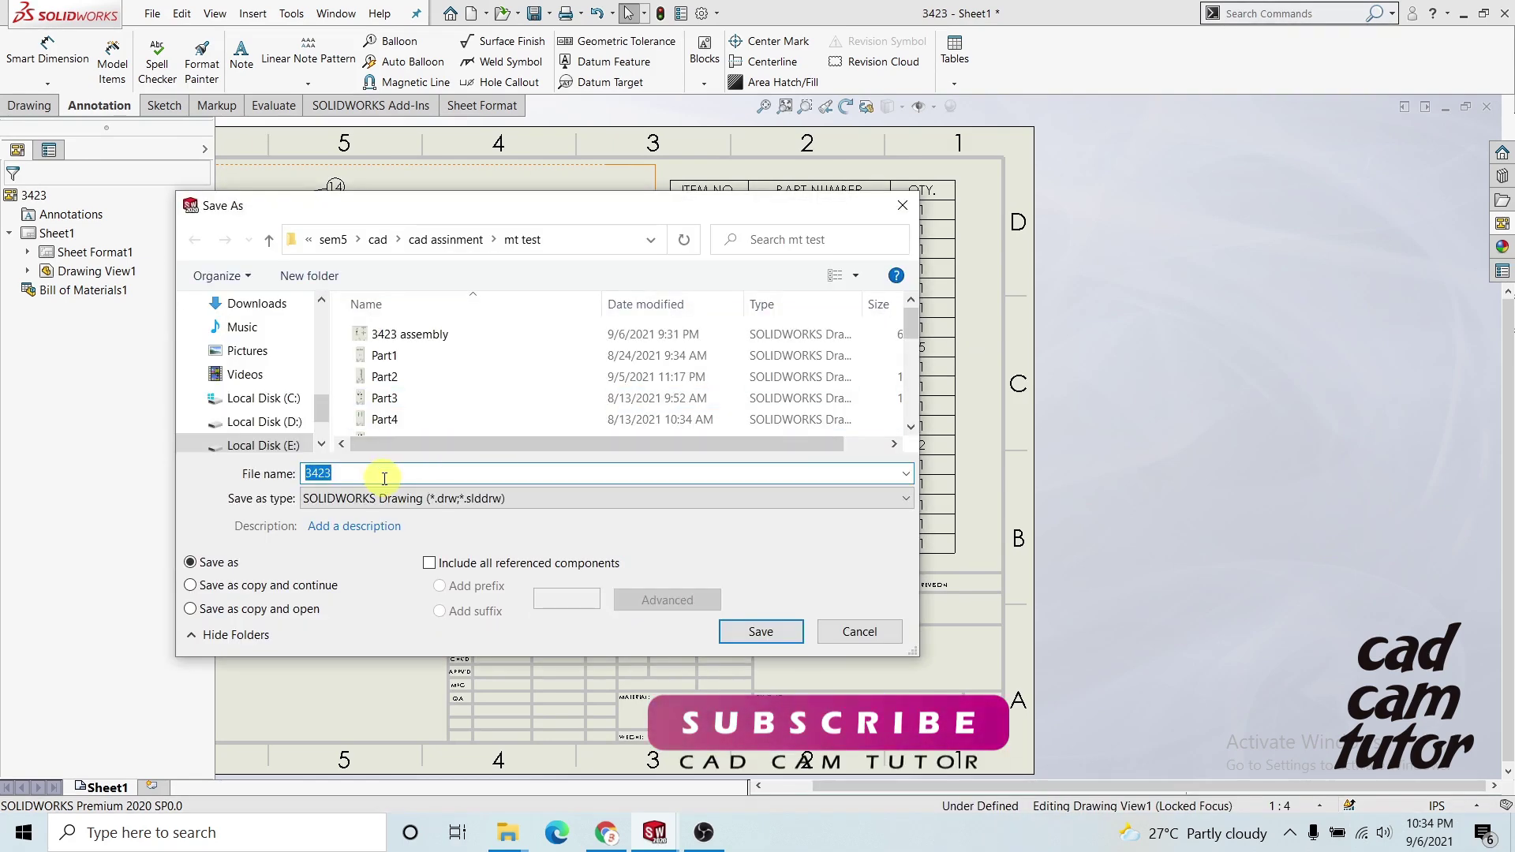
text(exploded)
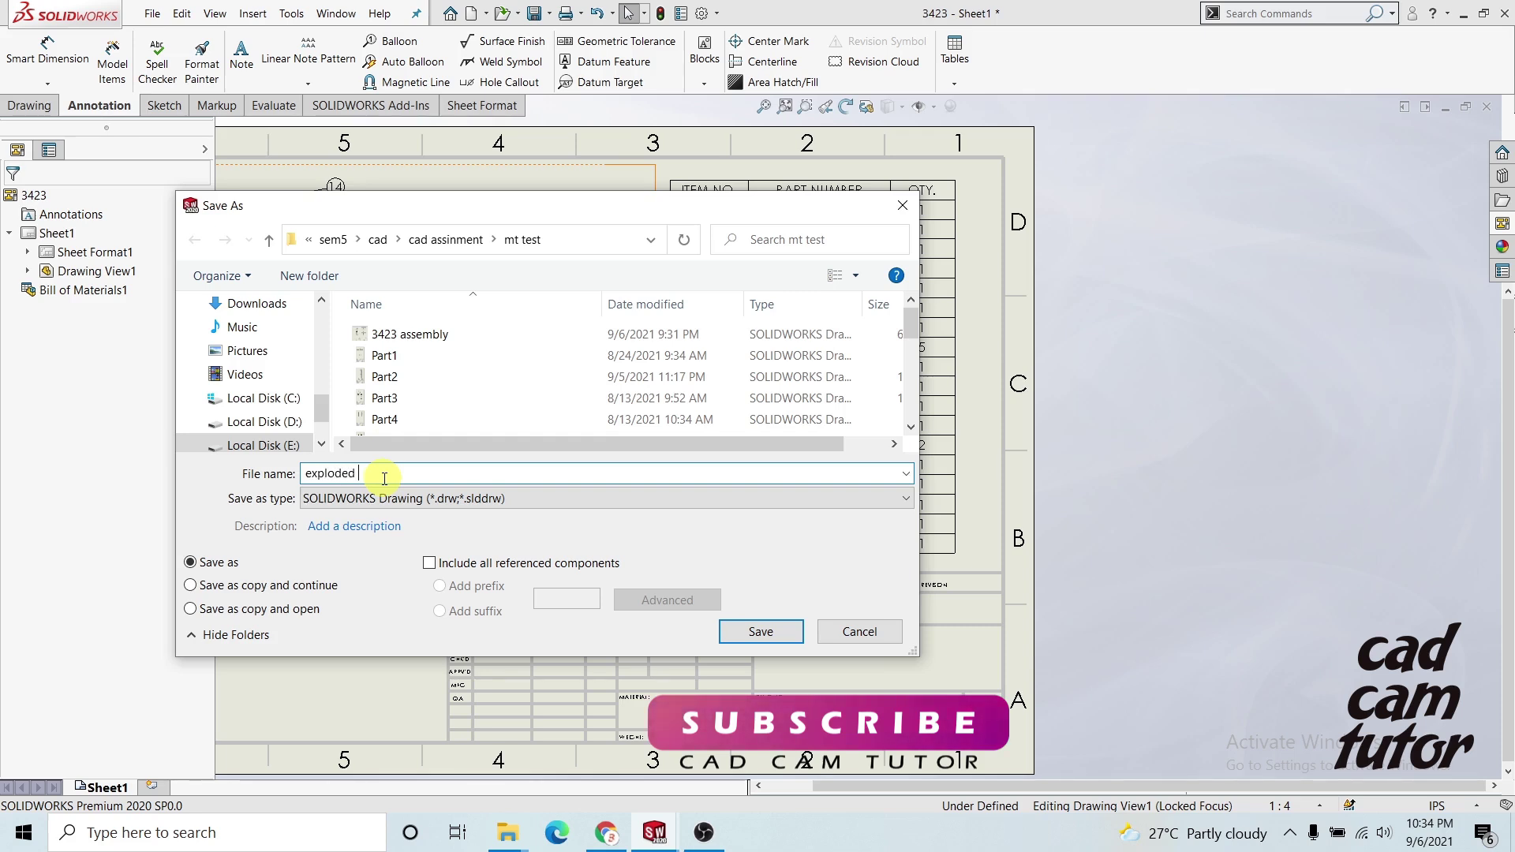
text( view-drawing)
key(Return)
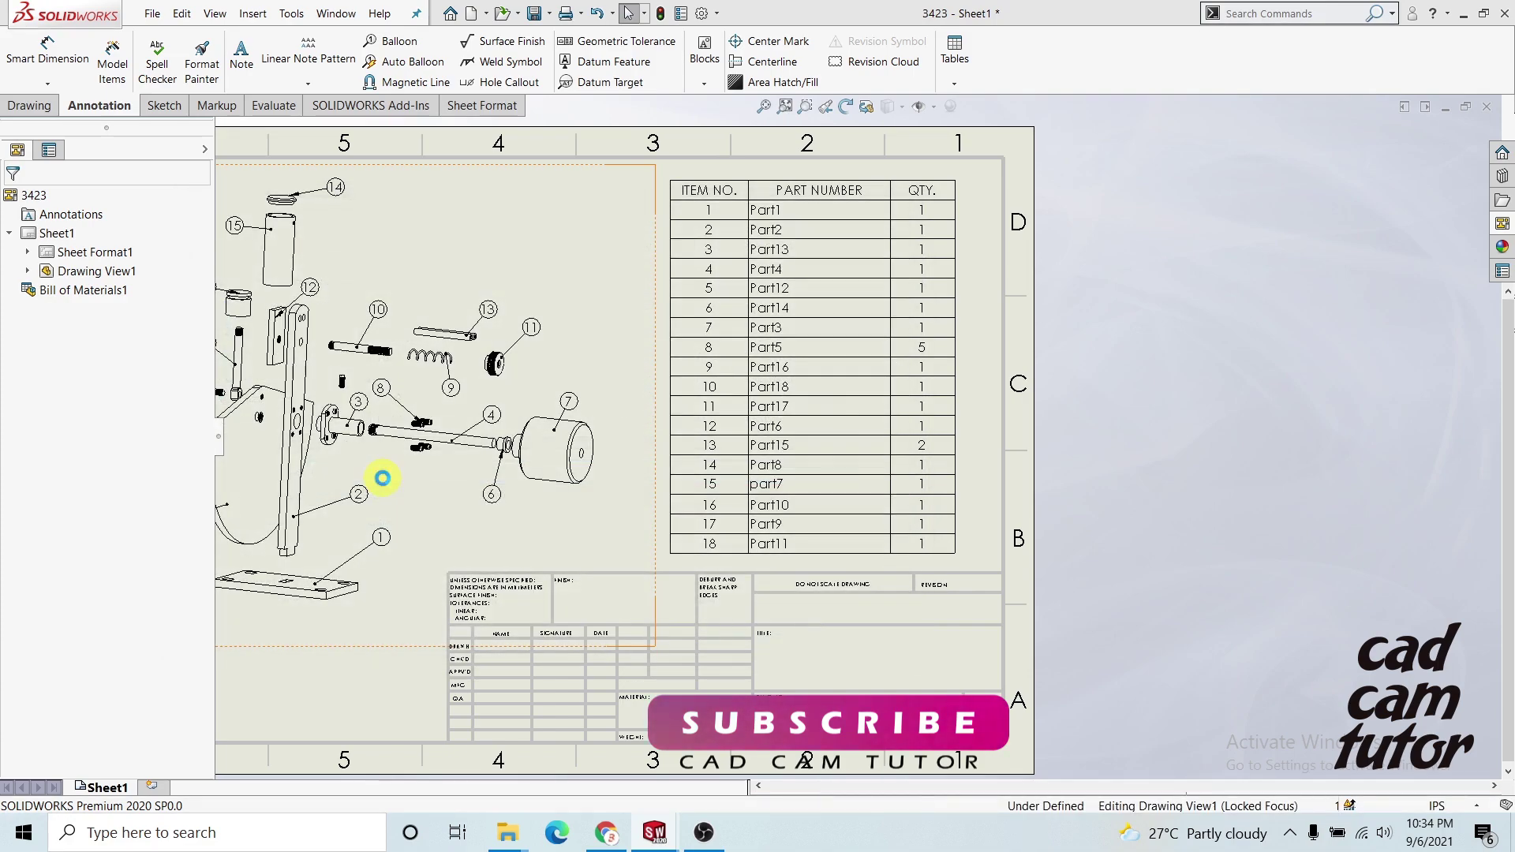
Save a copy of the drawing as a PDF named "exploded view drawing" in the same folder.
key(f)
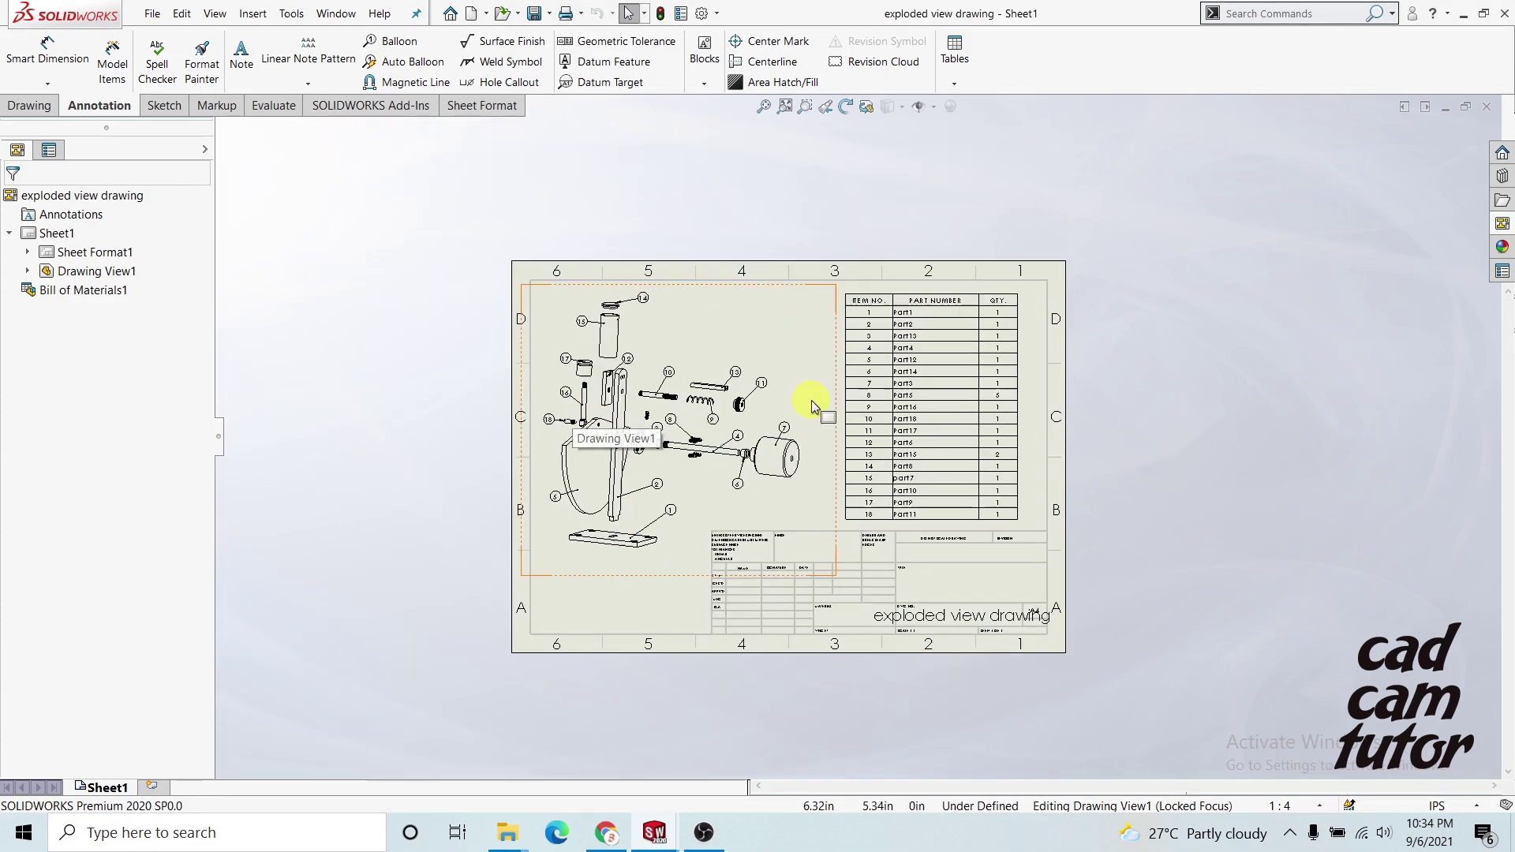
scroll(907, 400, down, 2)
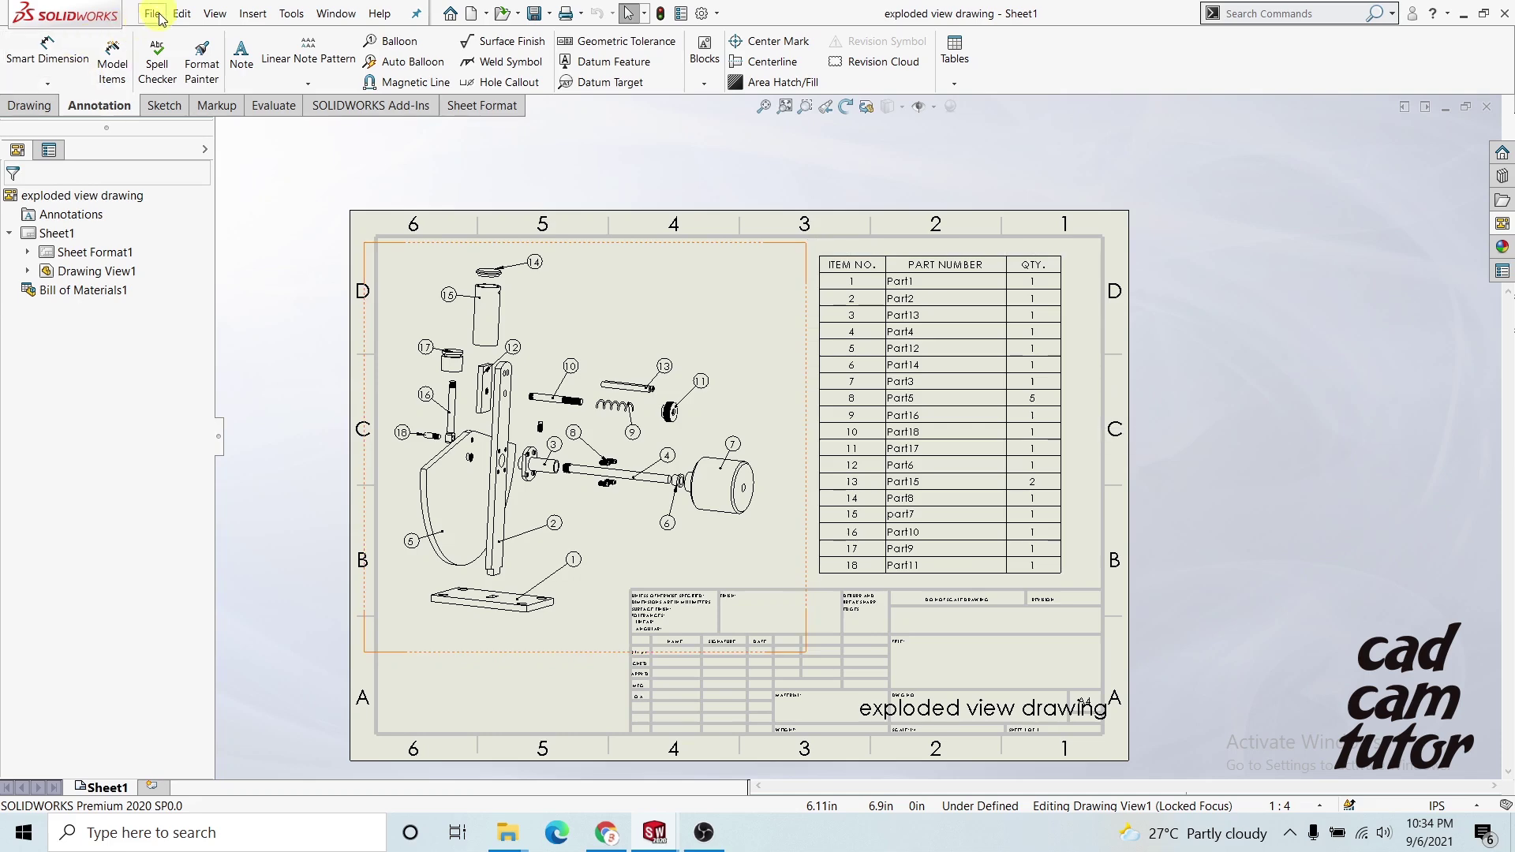
click(157, 16)
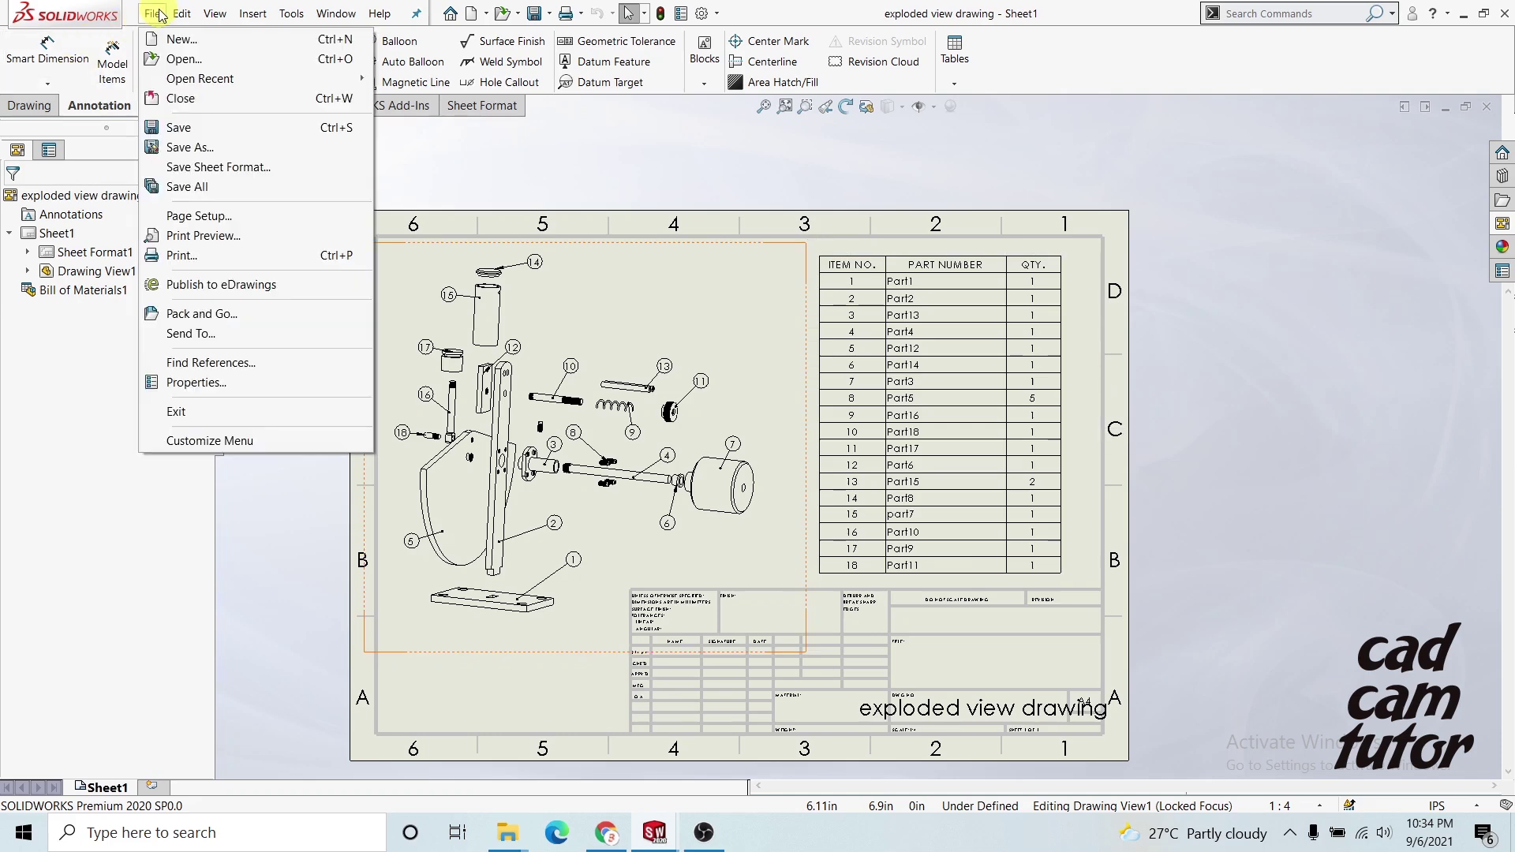
click(201, 148)
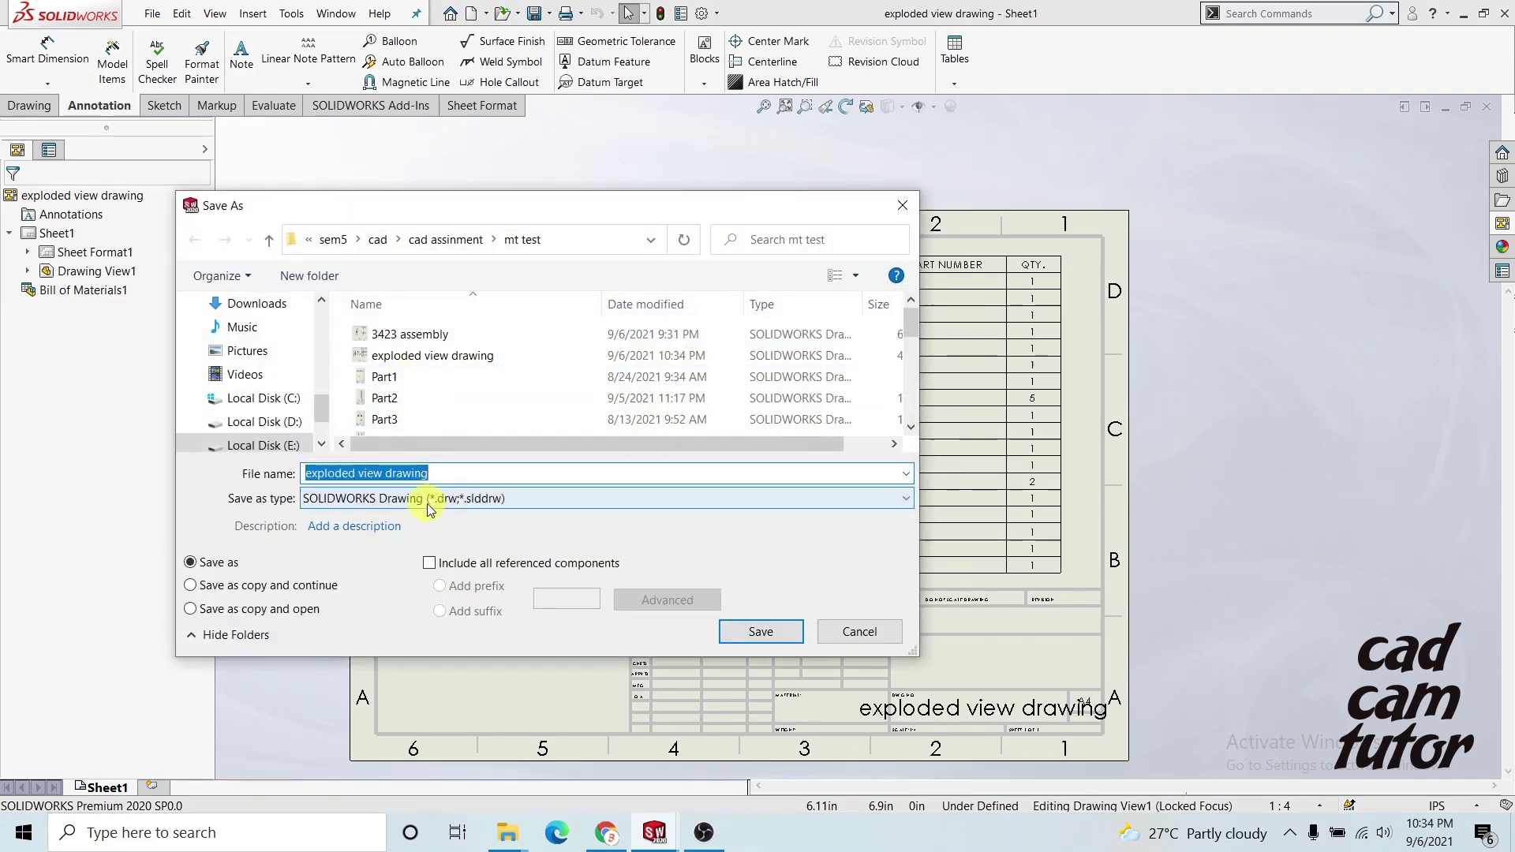
click(429, 501)
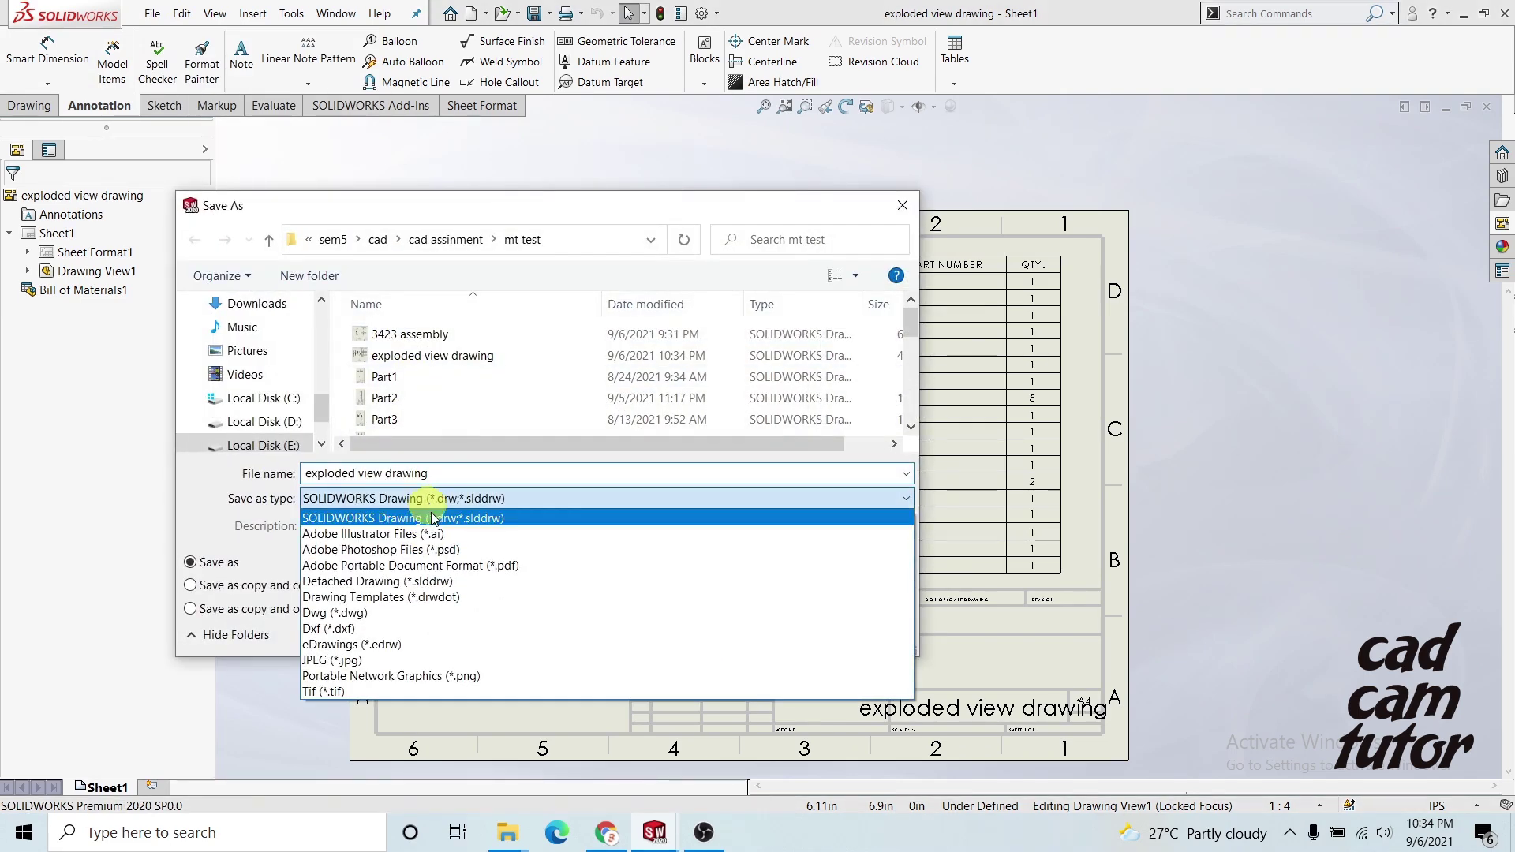
click(473, 566)
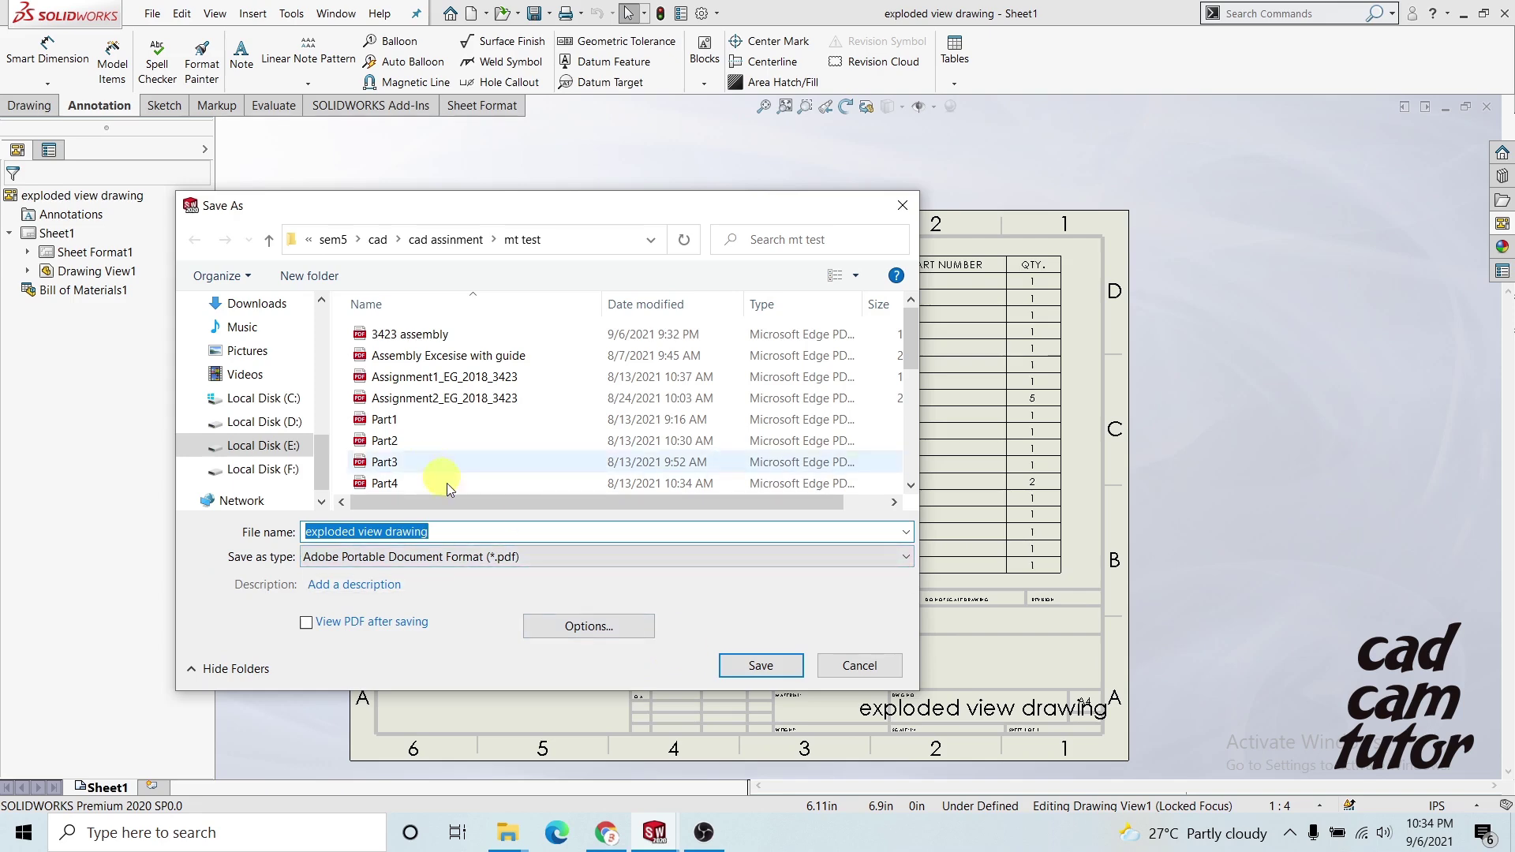
click(744, 671)
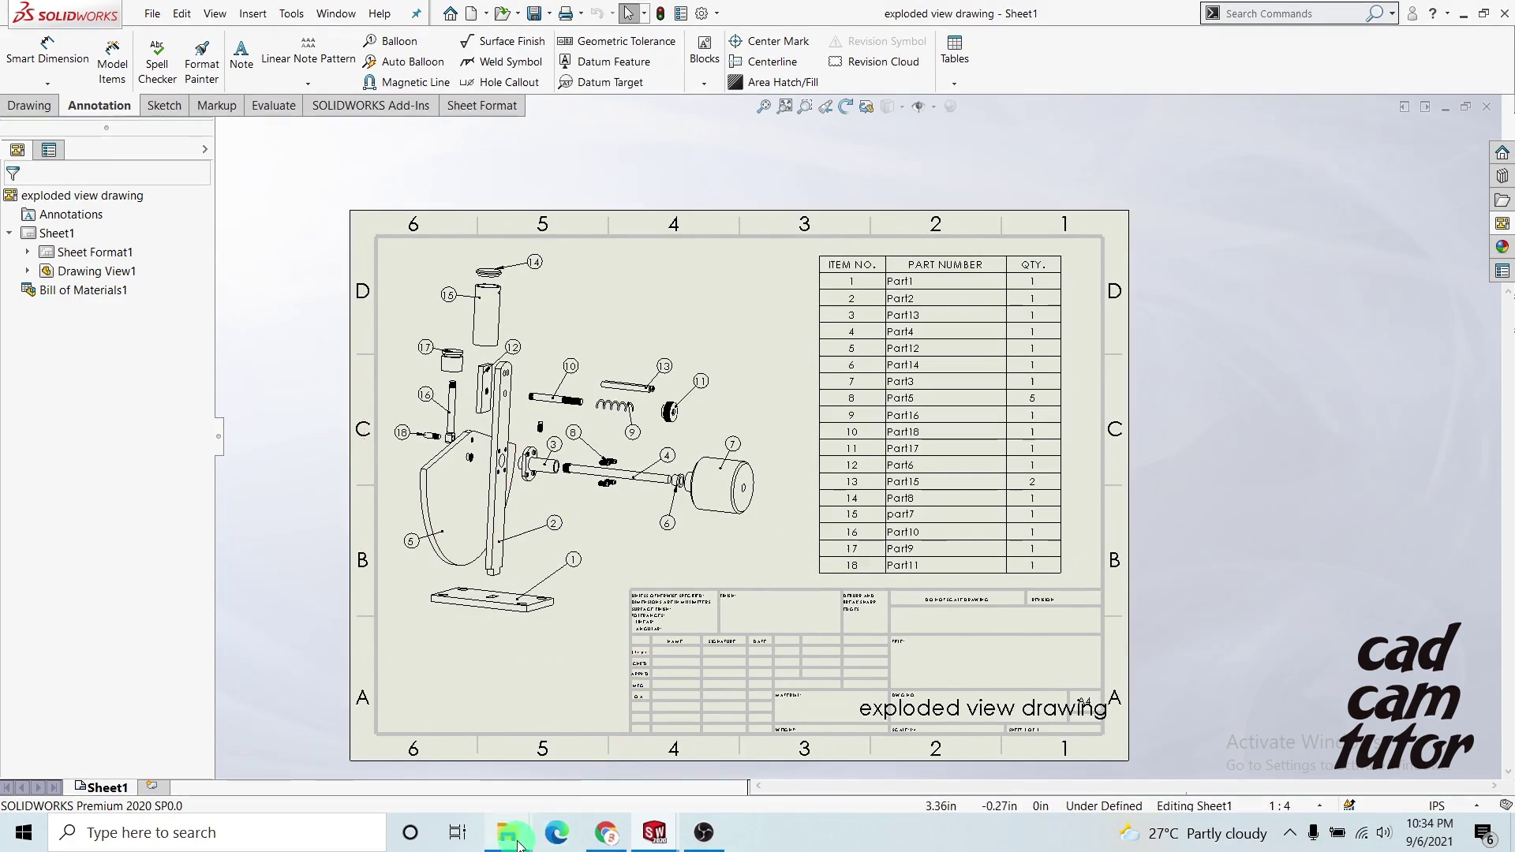
Open the "exploded view drawing" PDF from the mt test folder in File Explorer, check it, and return to SOLIDWORKS.
mouse_move(518, 844)
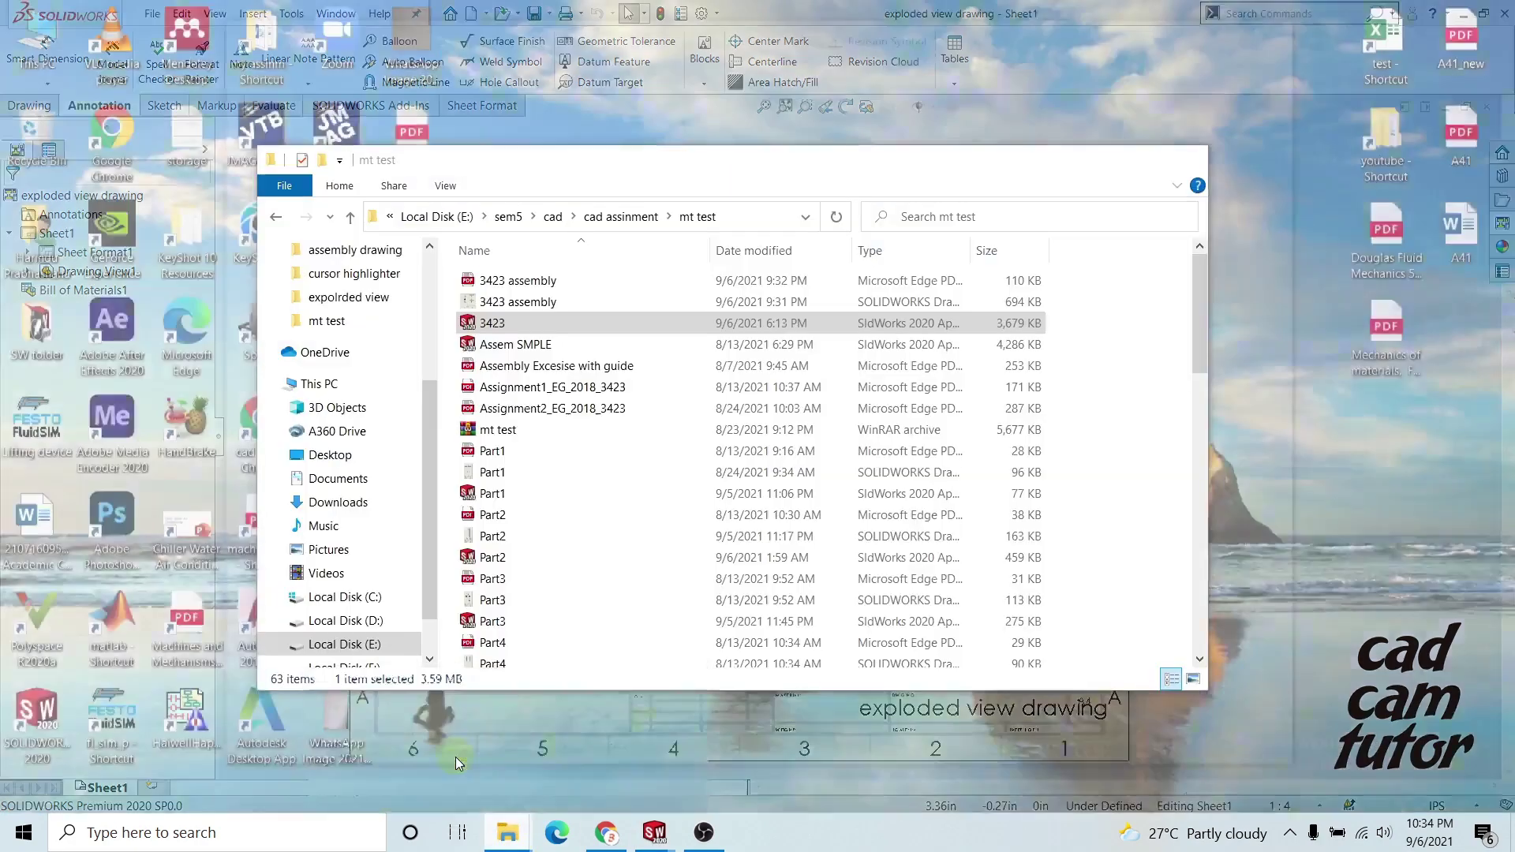
click(456, 756)
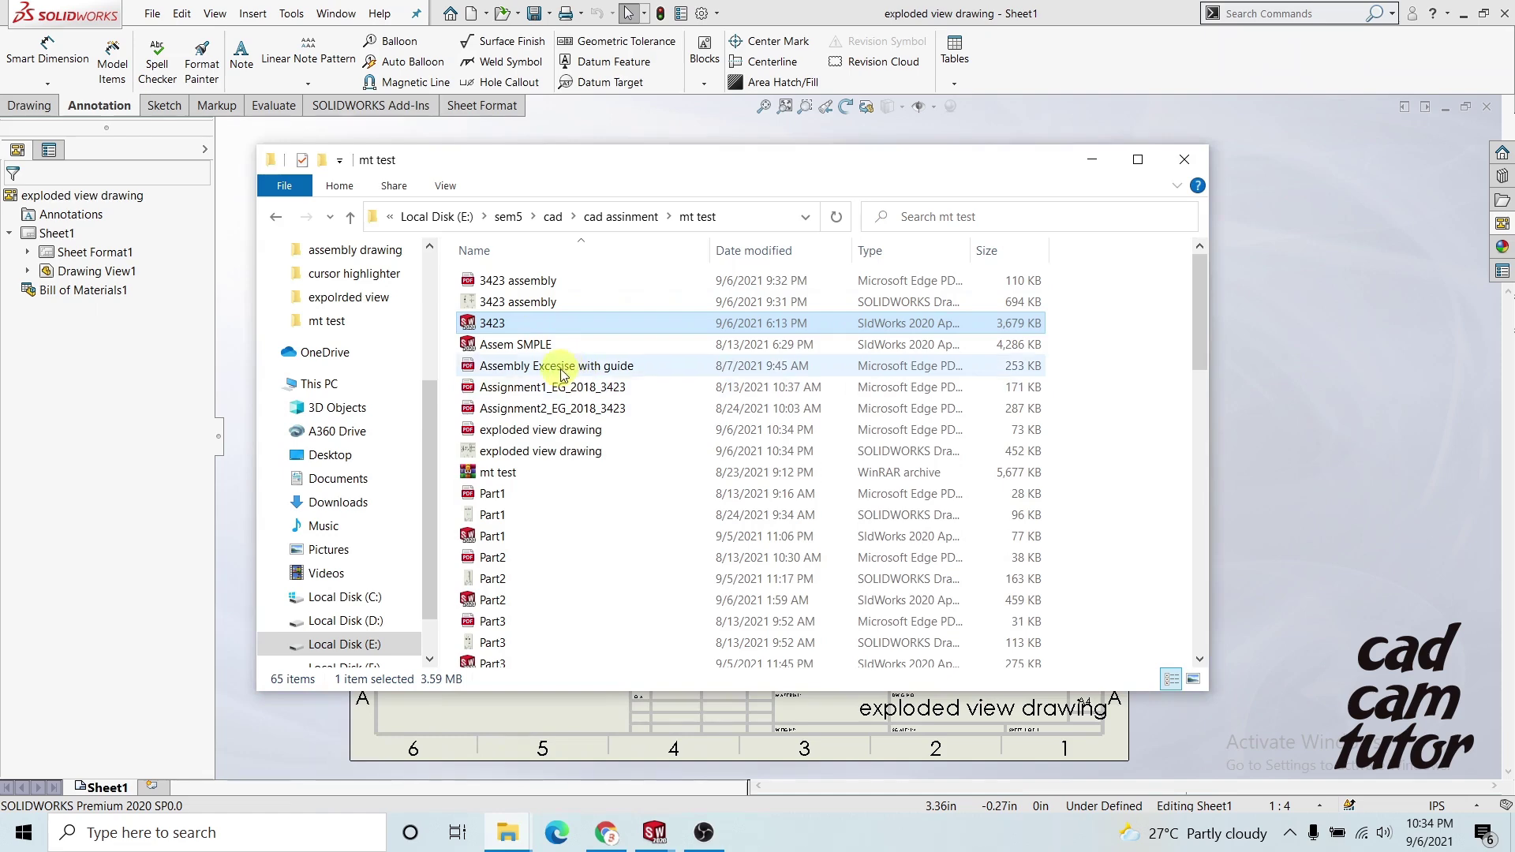
double_click(541, 430)
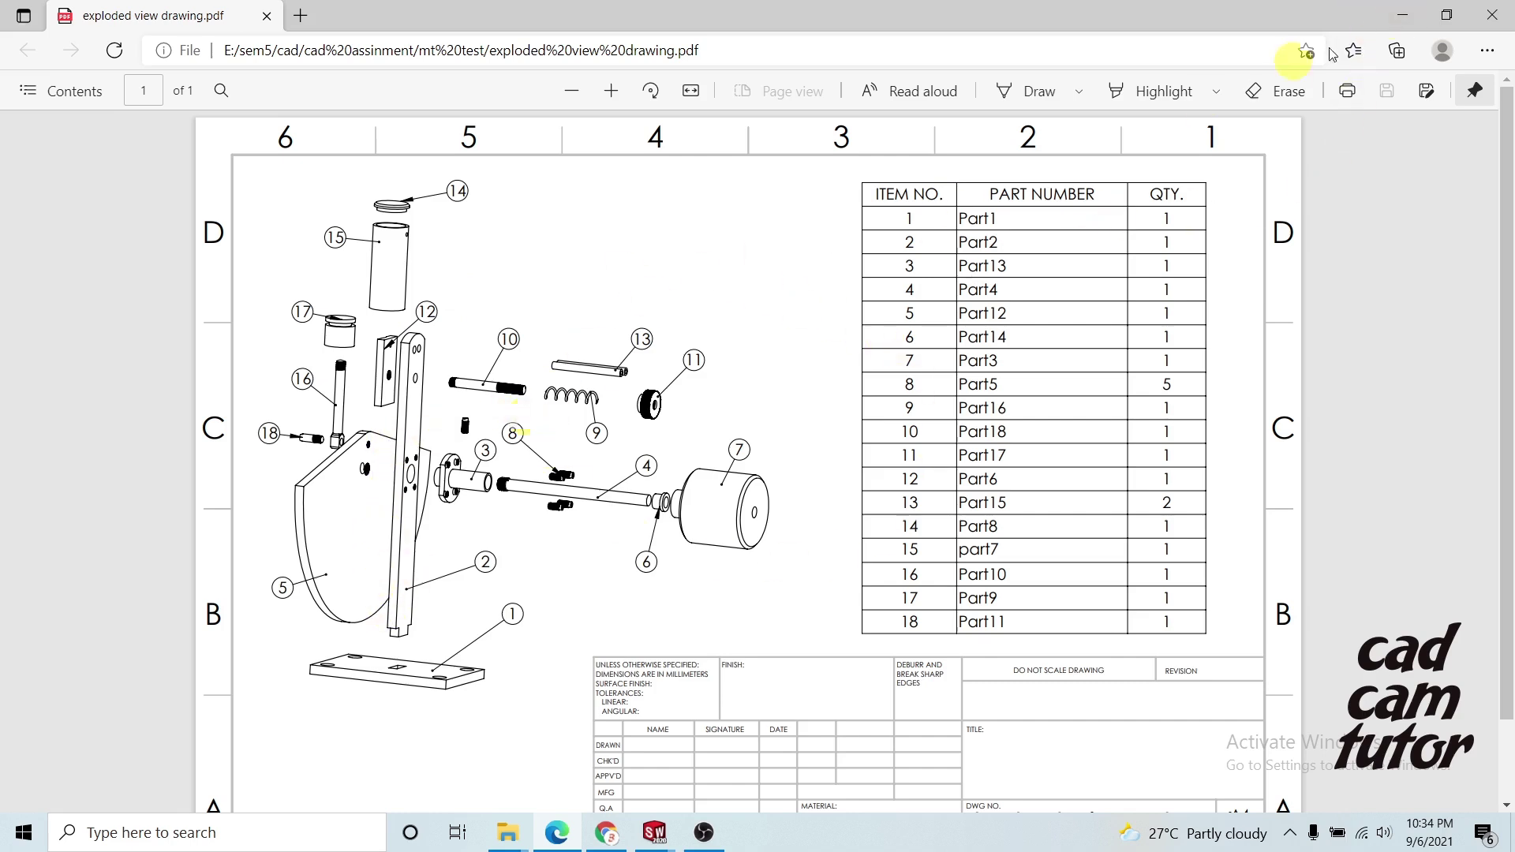
click(1393, 16)
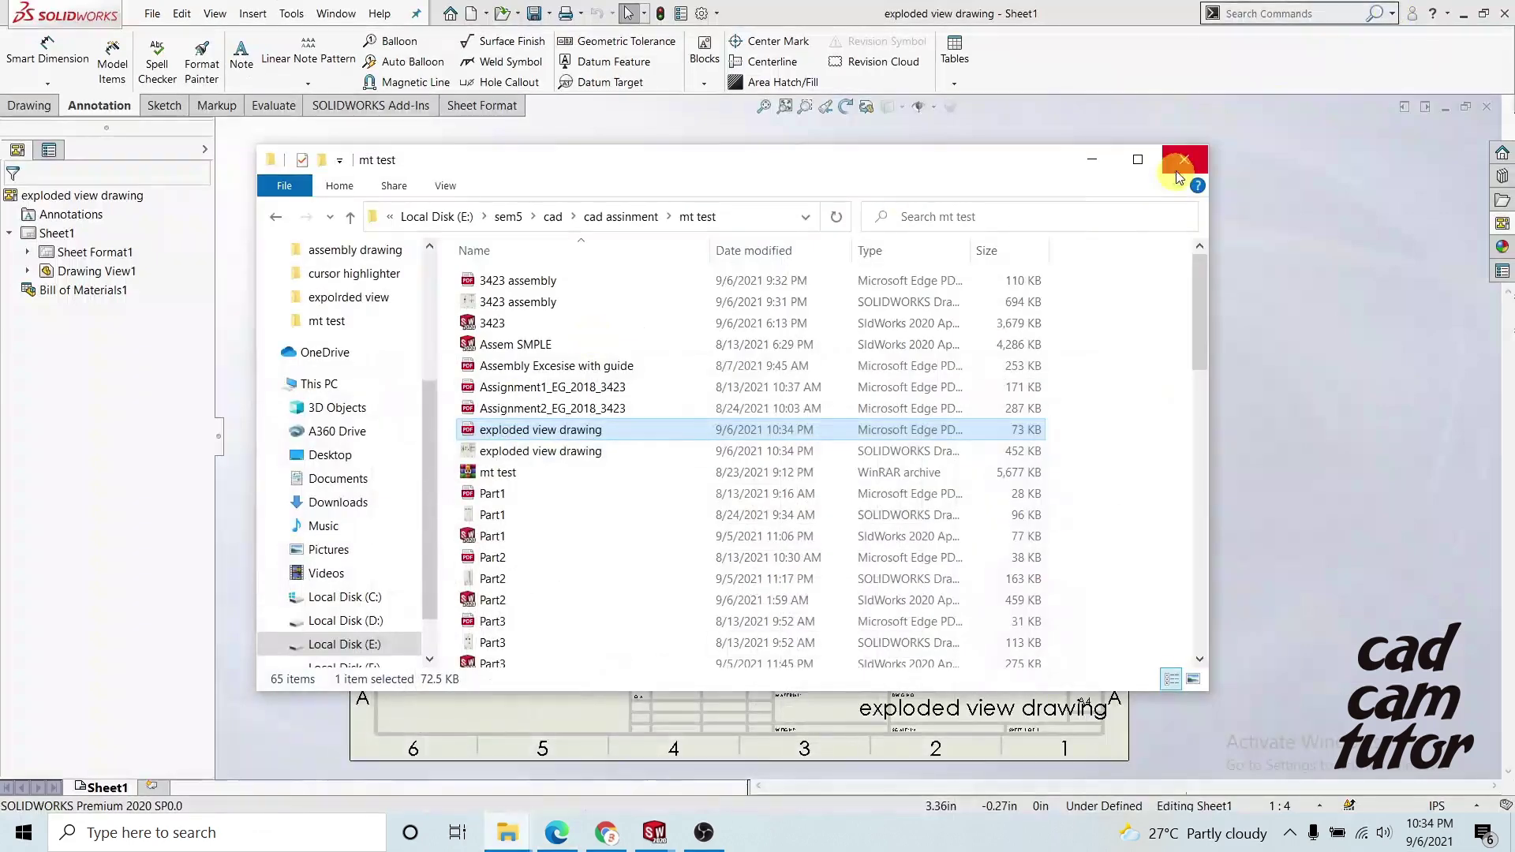
click(1094, 165)
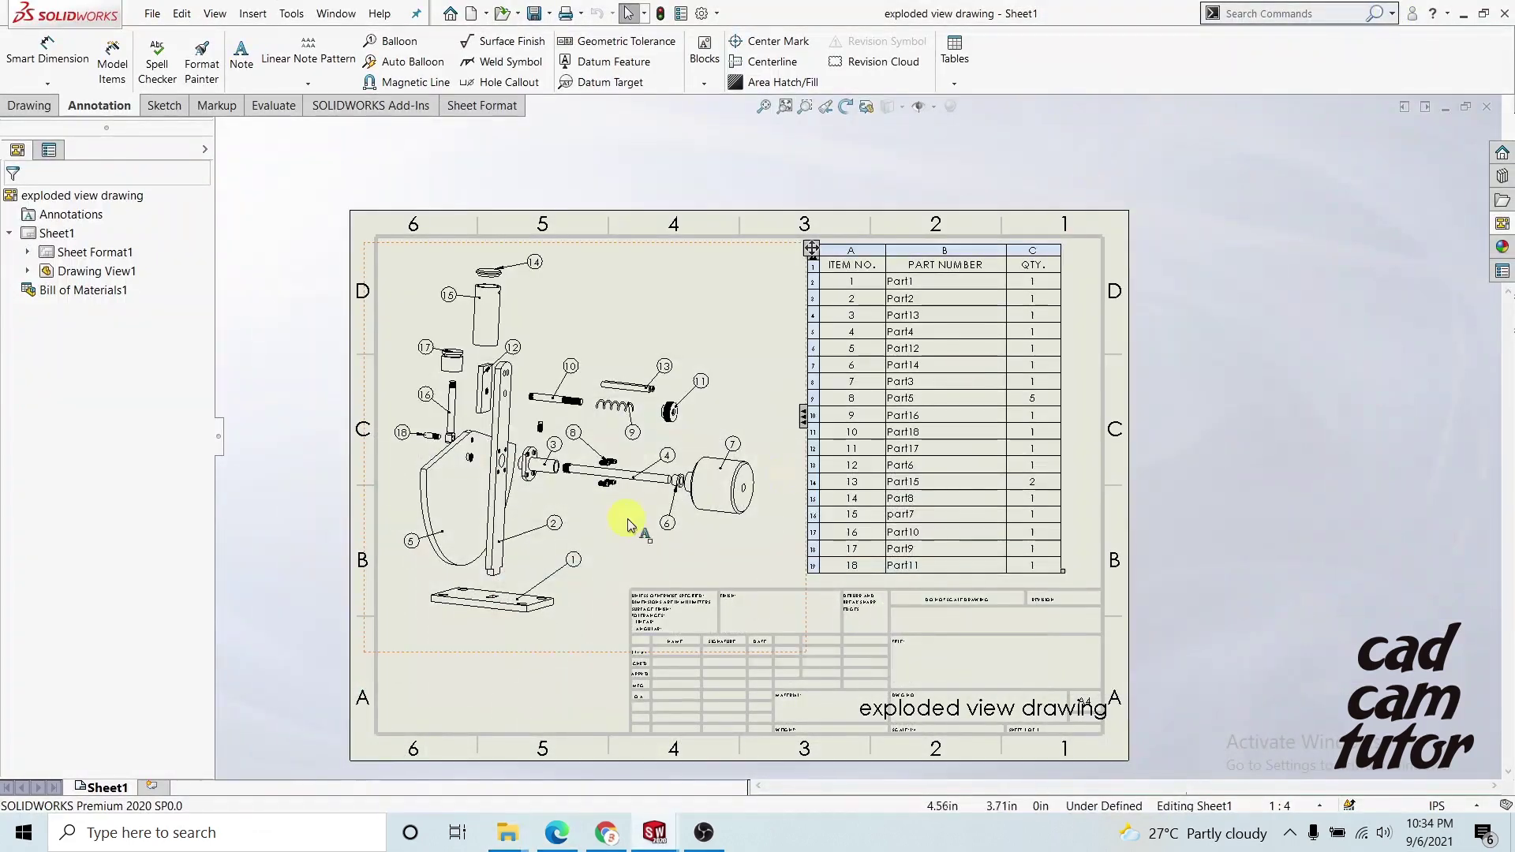
click(713, 487)
right_click(712, 487)
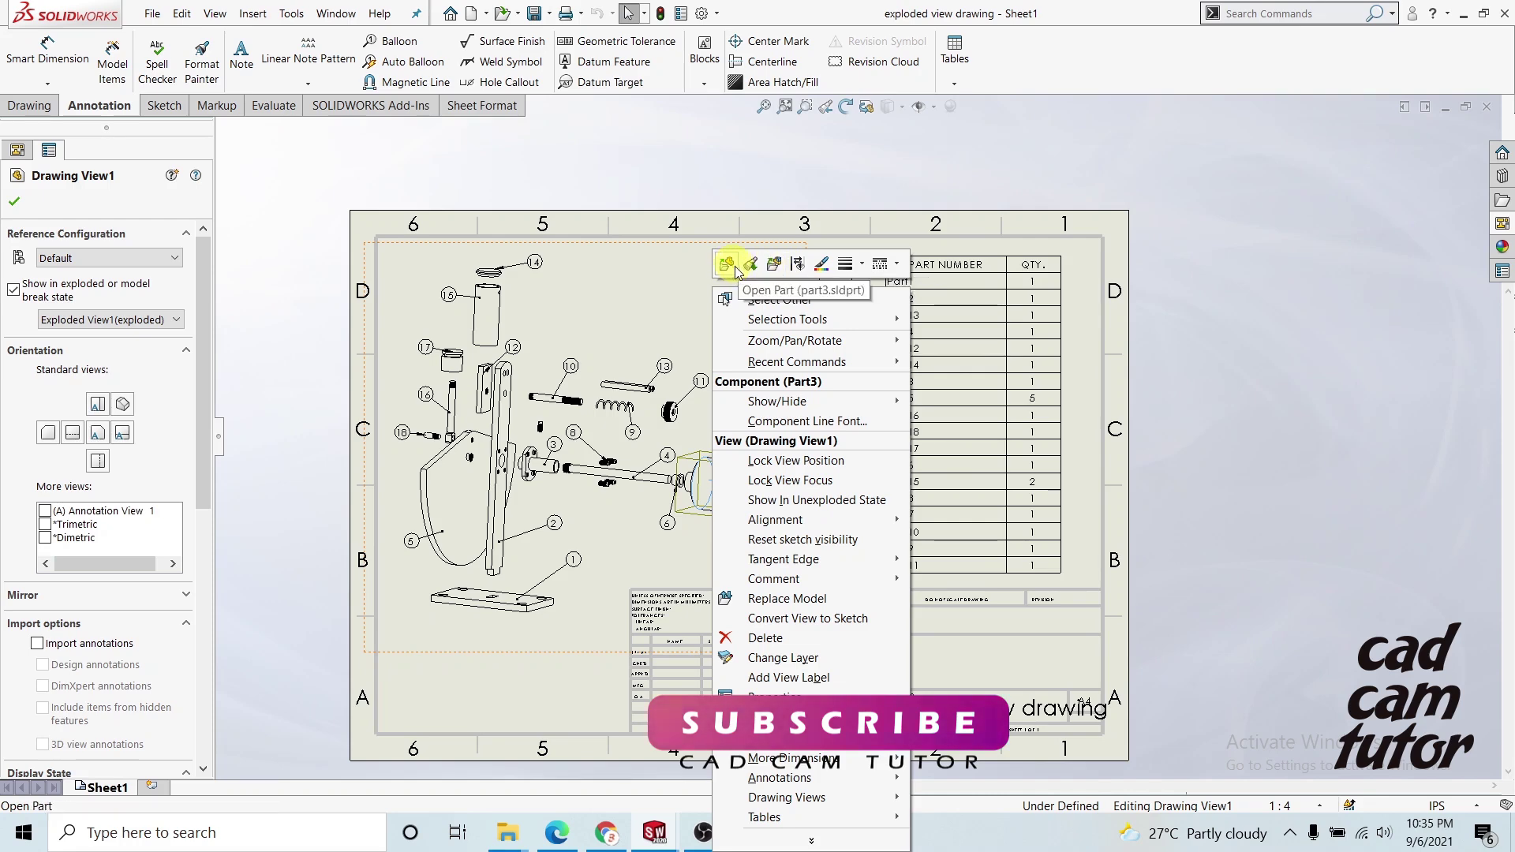
click(639, 308)
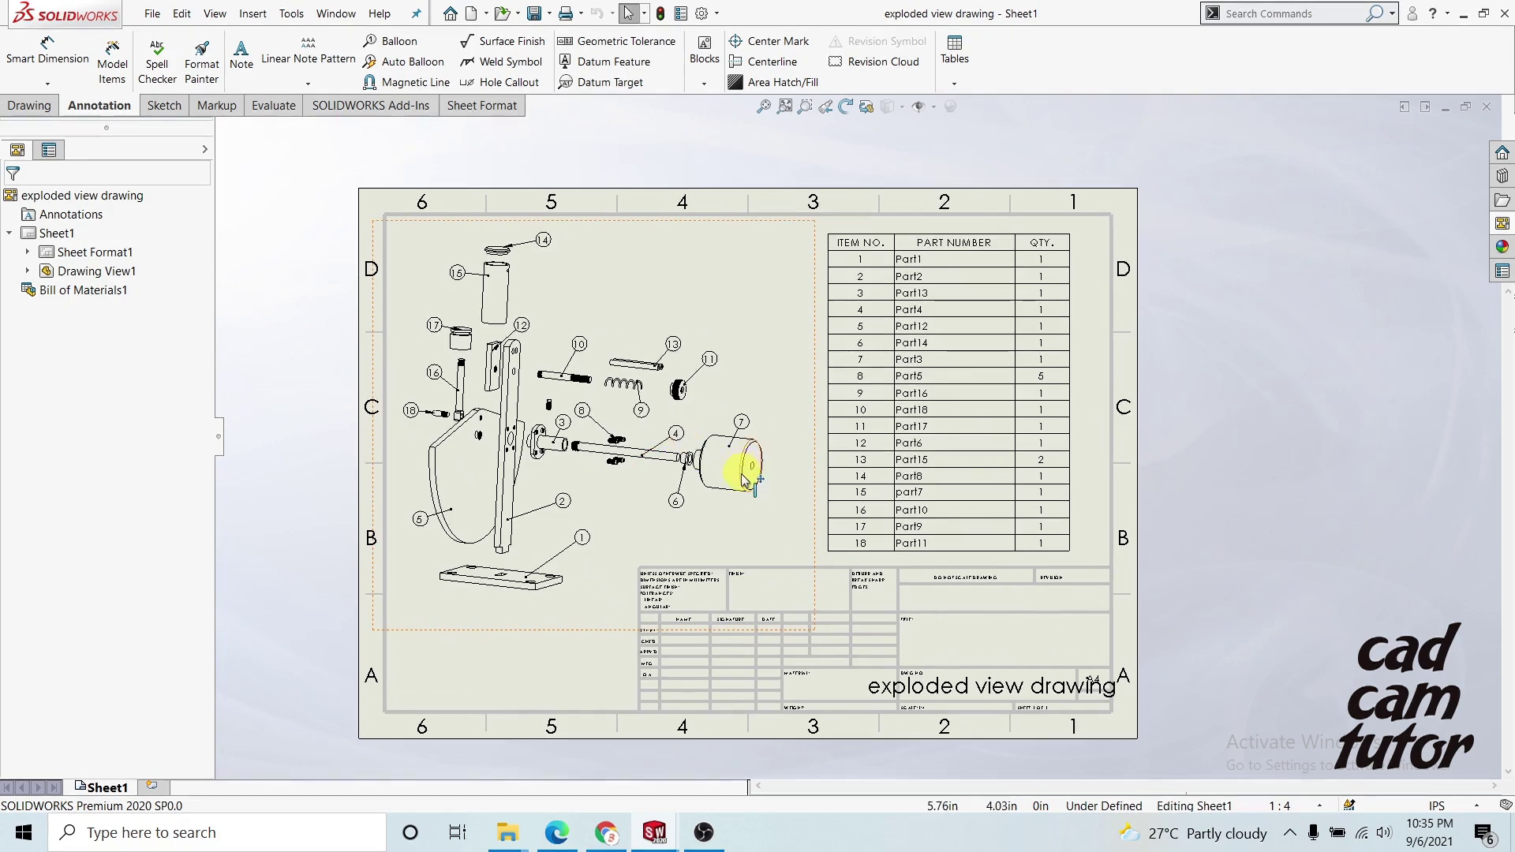
middle_drag(703, 339, 709, 316)
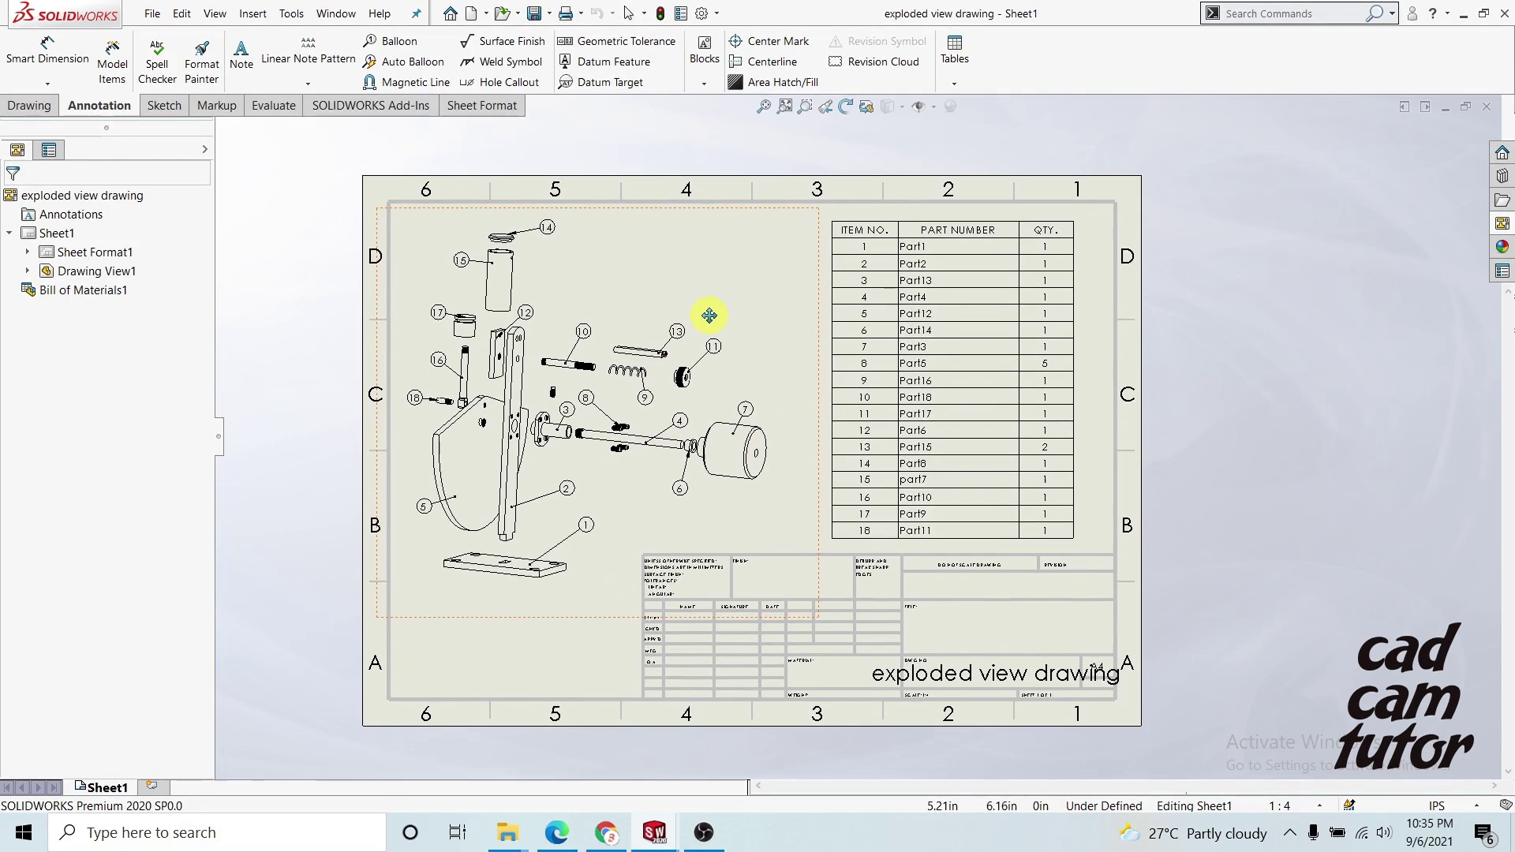